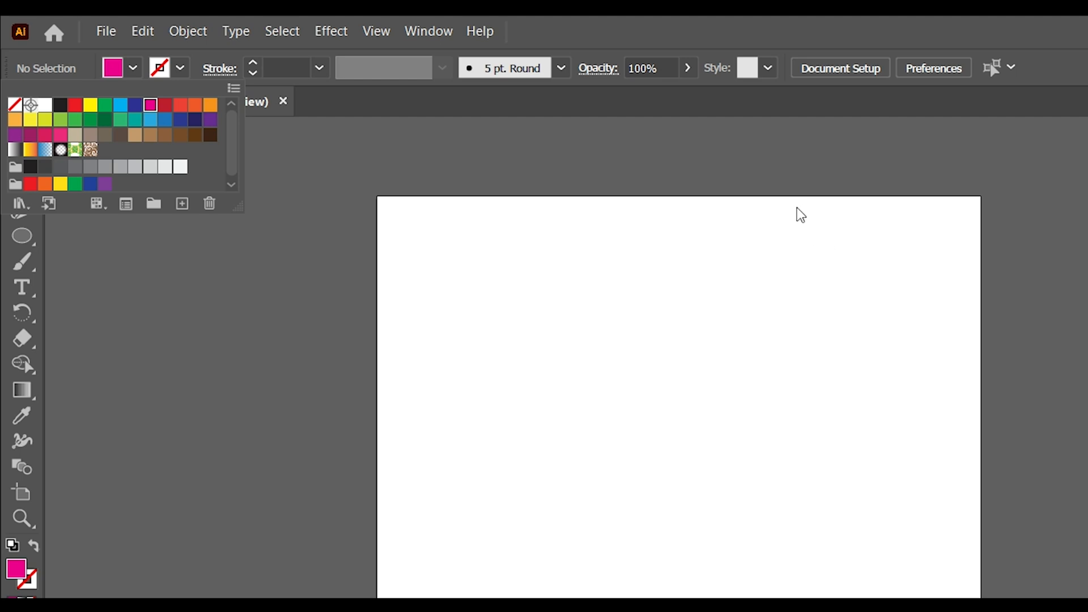
# Draw a circle about 487 px across with a magenta fill and no stroke near the centre of the artboard.
pyautogui.click(799, 213)
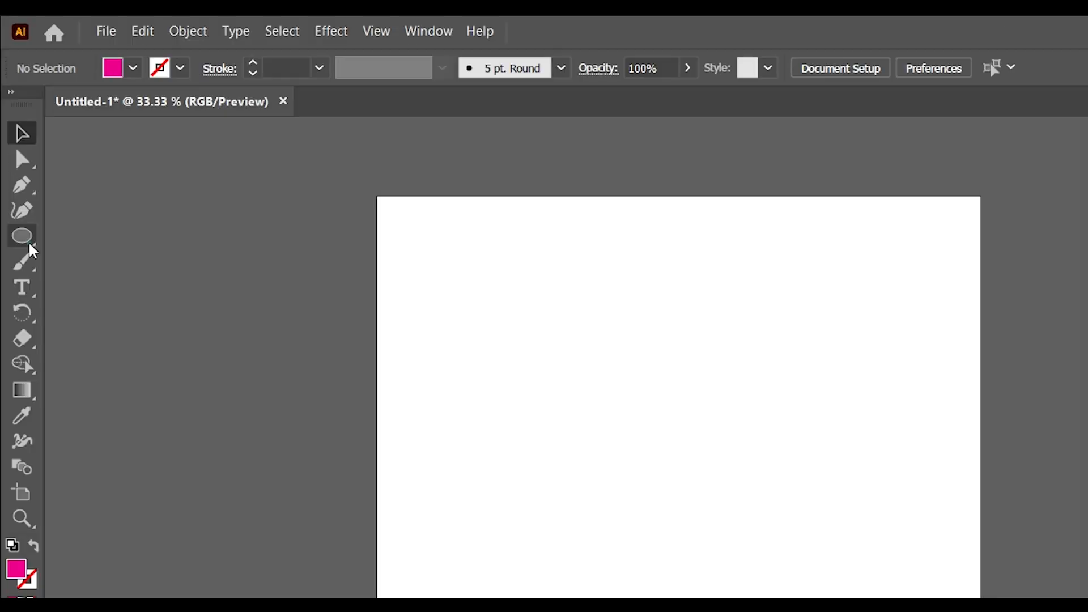
pyautogui.click(14, 159)
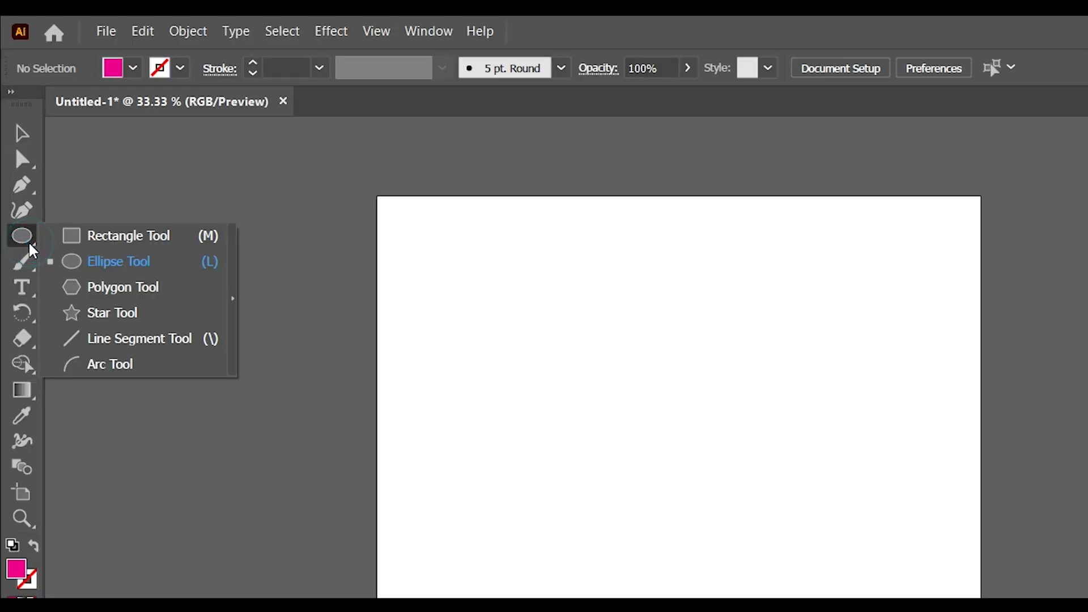
pyautogui.click(65, 173)
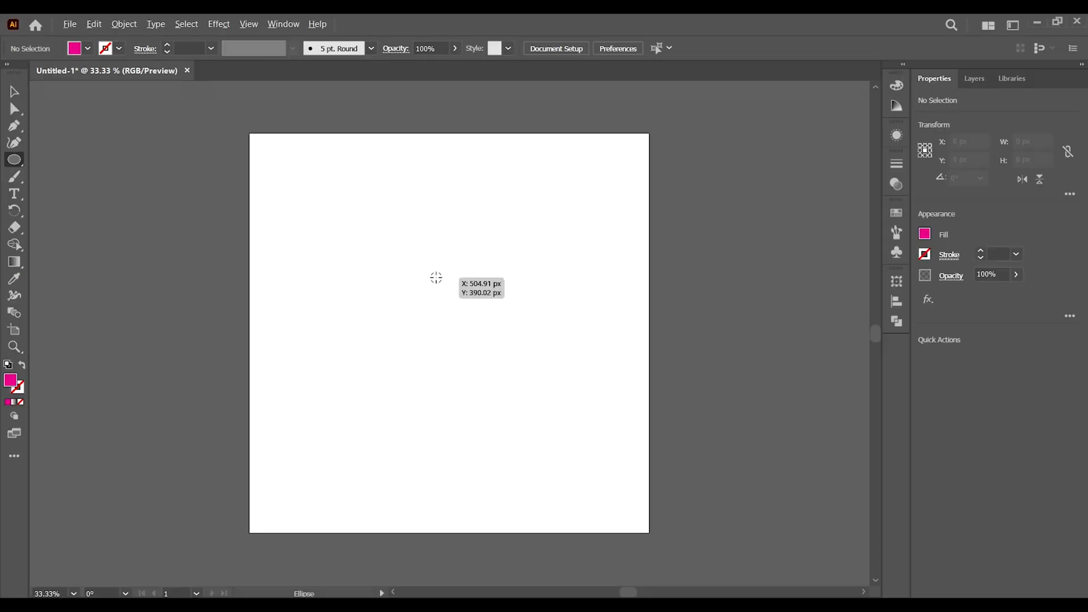
pyautogui.moveTo(659, 412); pyautogui.dragTo(770, 524)
pyautogui.moveTo(510, 350); pyautogui.dragTo(525, 360)
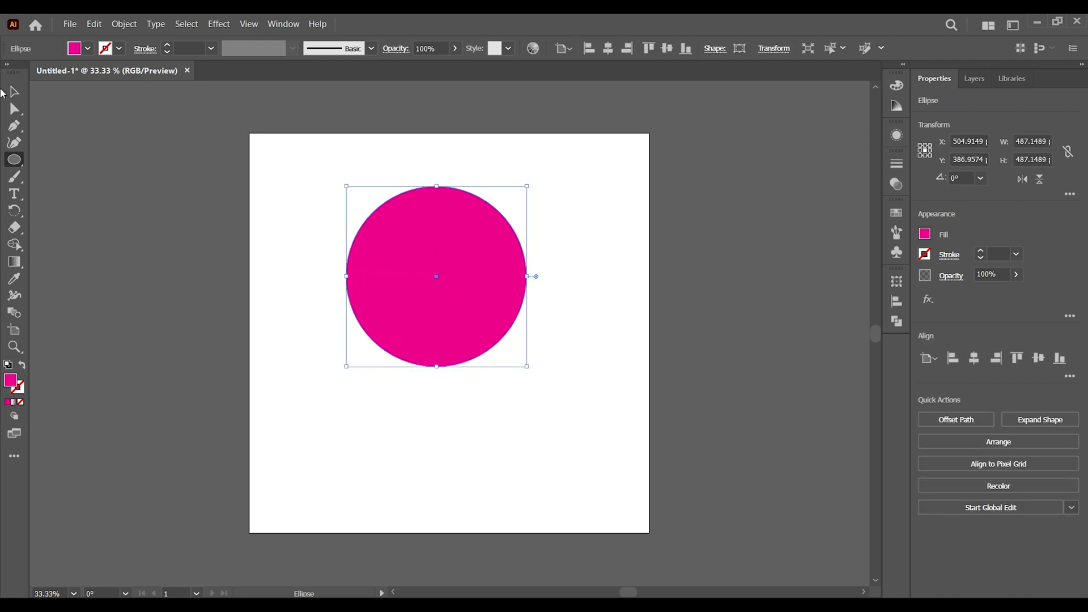
# Move the circle slightly down and reduce its height from the bottom to make a wide oval head.
pyautogui.click(14, 91)
pyautogui.moveTo(445, 282); pyautogui.dragTo(449, 303)
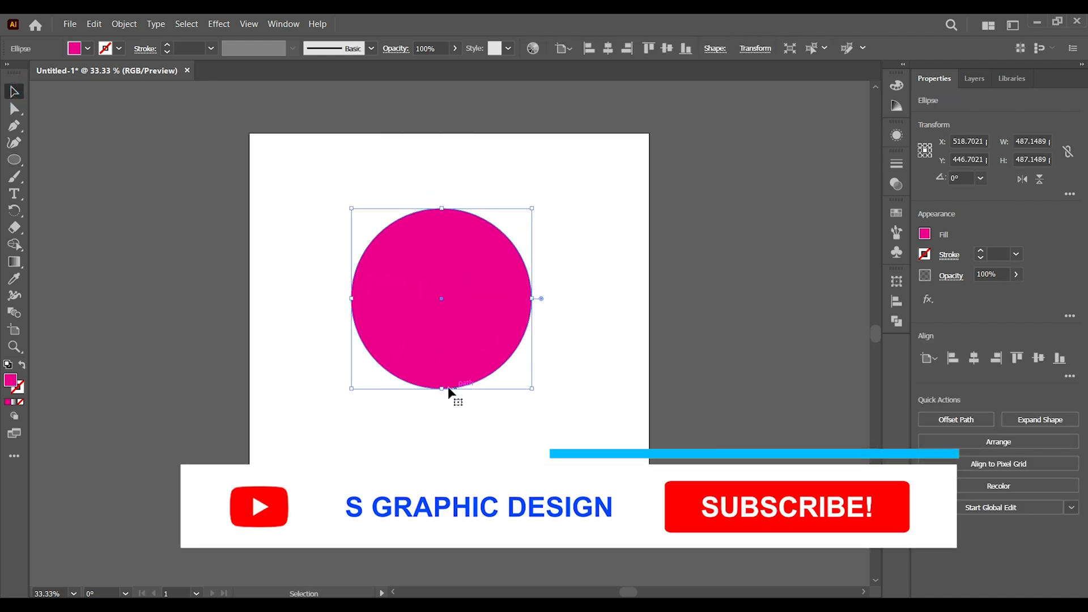
pyautogui.moveTo(439, 390); pyautogui.dragTo(441, 353)
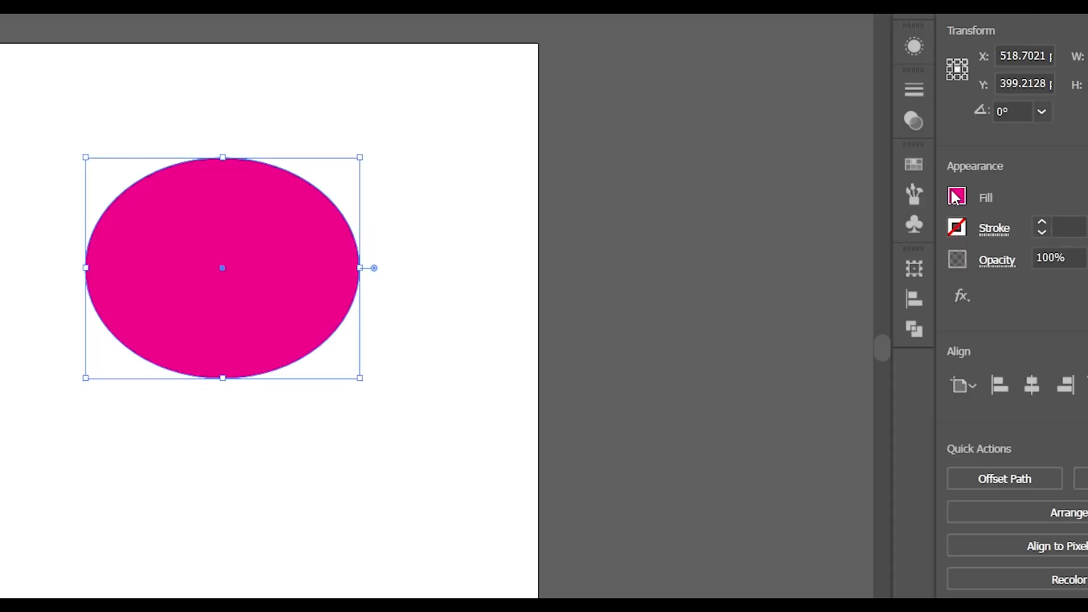
# Recolour the head oval by setting its green value to 138 (#ec8a8c), and nudge the oval slightly down.
pyautogui.click(924, 233)
pyautogui.click(849, 237)
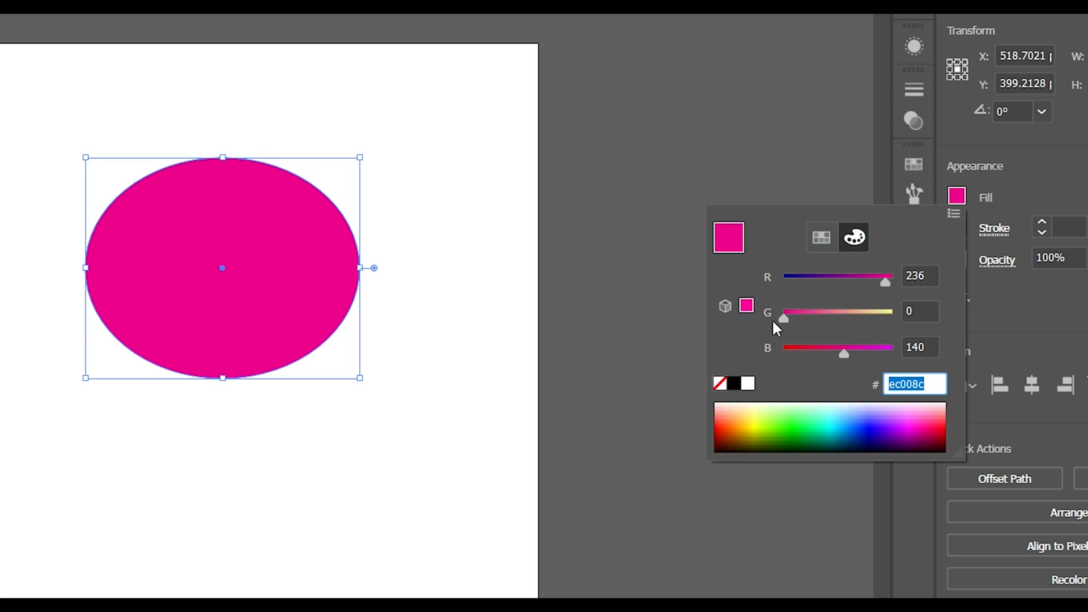
pyautogui.moveTo(795, 319); pyautogui.dragTo(841, 317)
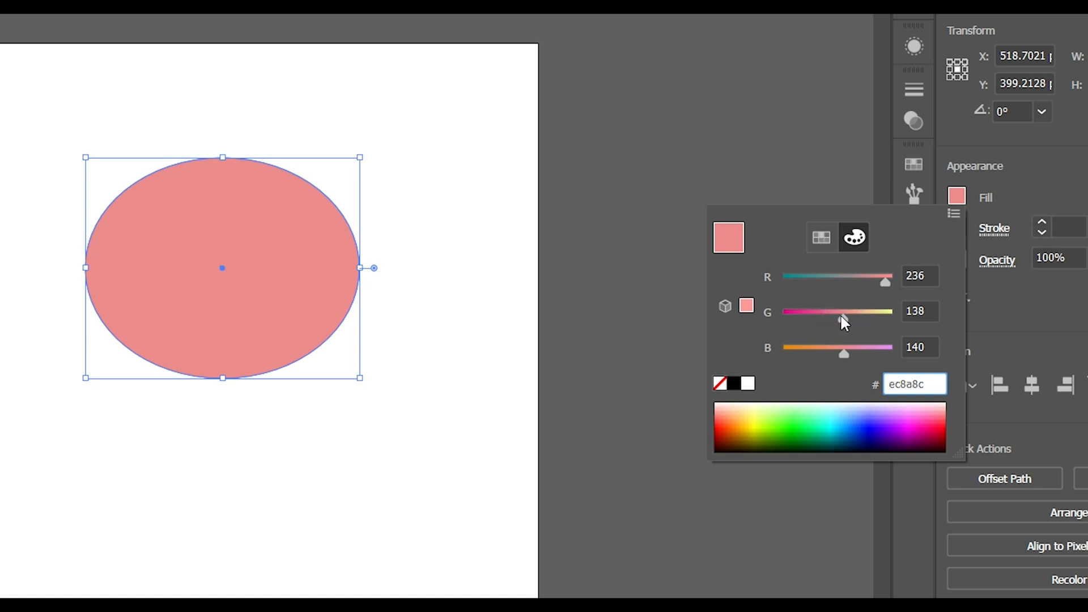
pyautogui.click(684, 425)
pyautogui.click(628, 481)
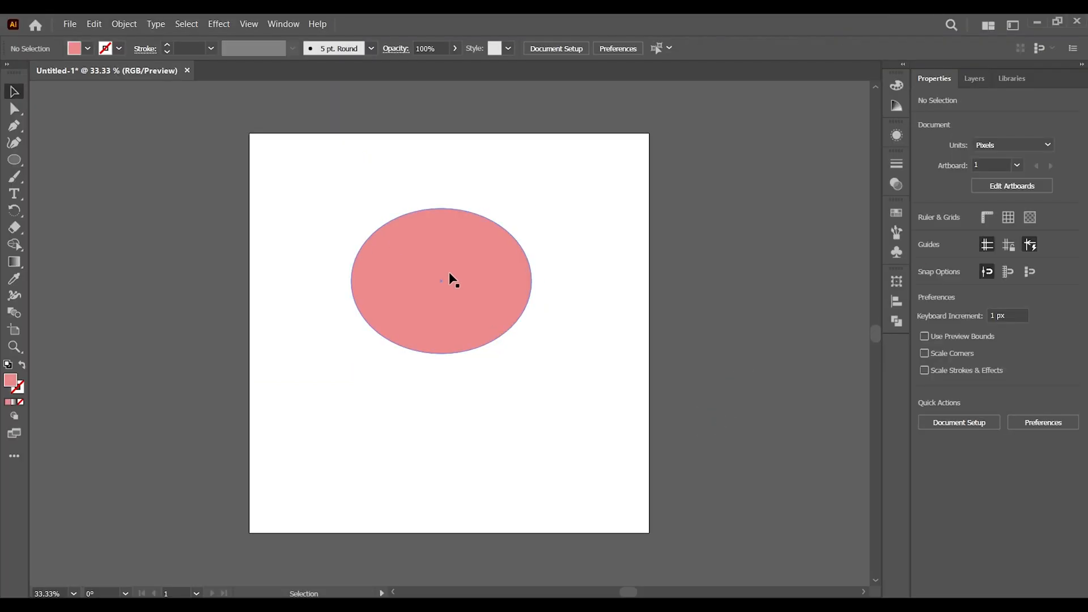
pyautogui.moveTo(233, 255); pyautogui.dragTo(237, 280)
pyautogui.moveTo(451, 285); pyautogui.dragTo(452, 286)
pyautogui.click(464, 381)
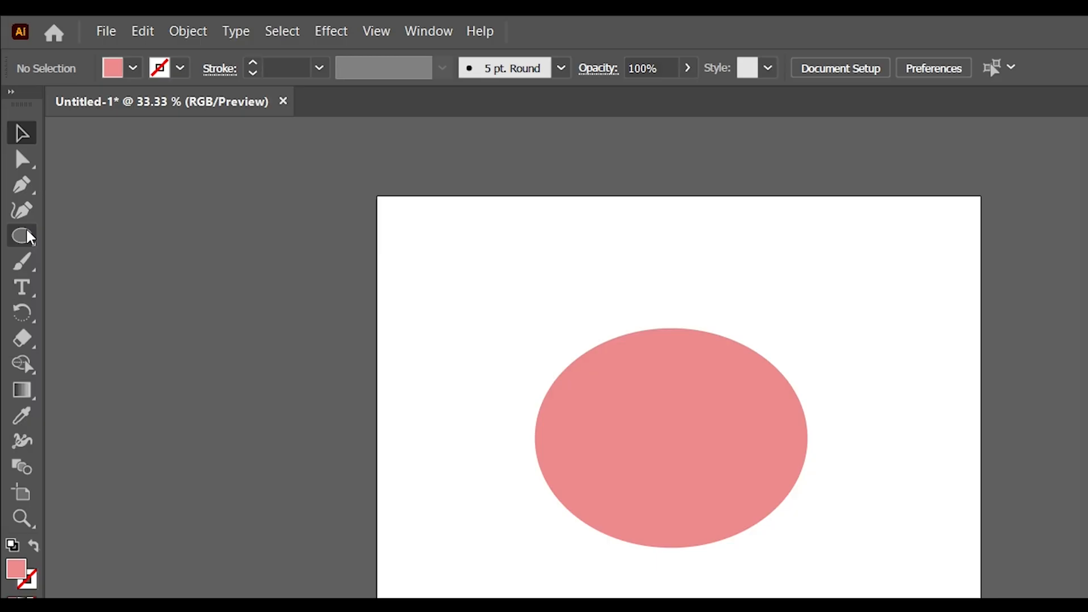
# Draw a tall ellipse about 205 × 463 px to the left of the head, and narrow it to about 173 px.
pyautogui.click(27, 237)
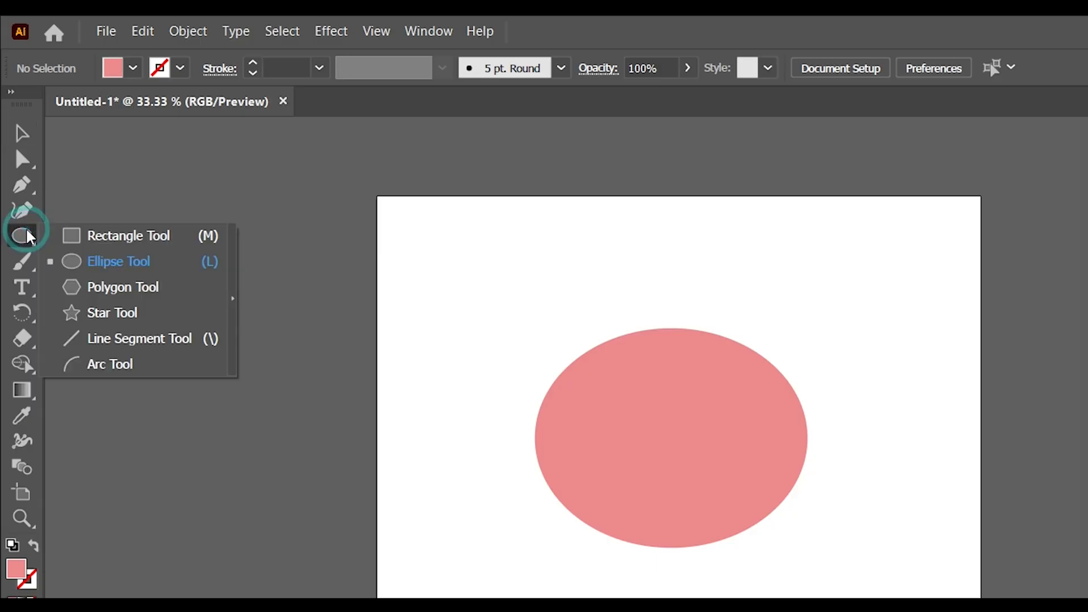
pyautogui.click(110, 262)
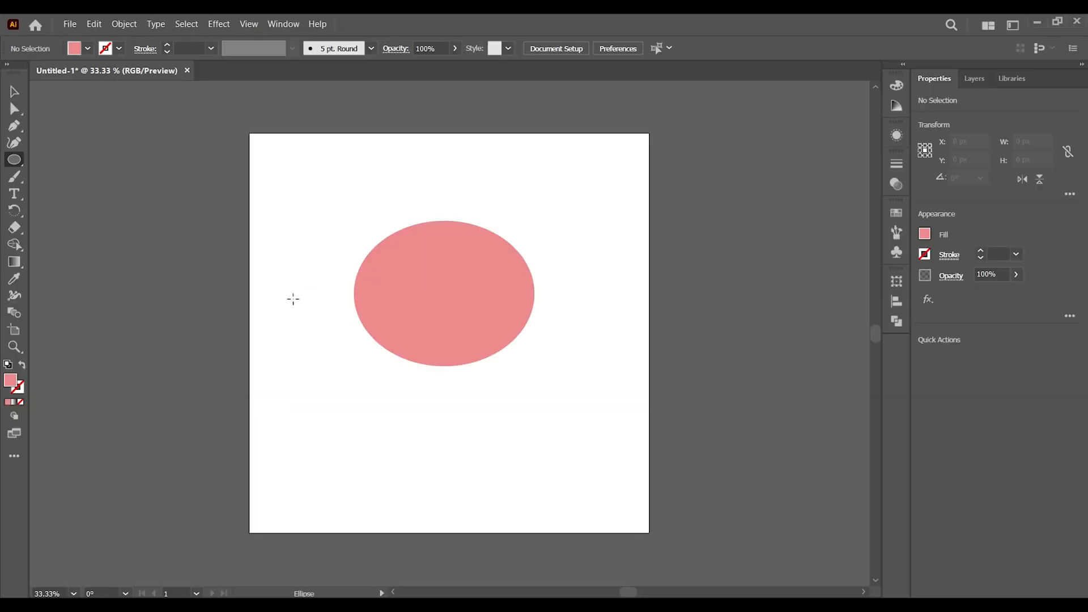
pyautogui.moveTo(275, 278); pyautogui.dragTo(352, 448)
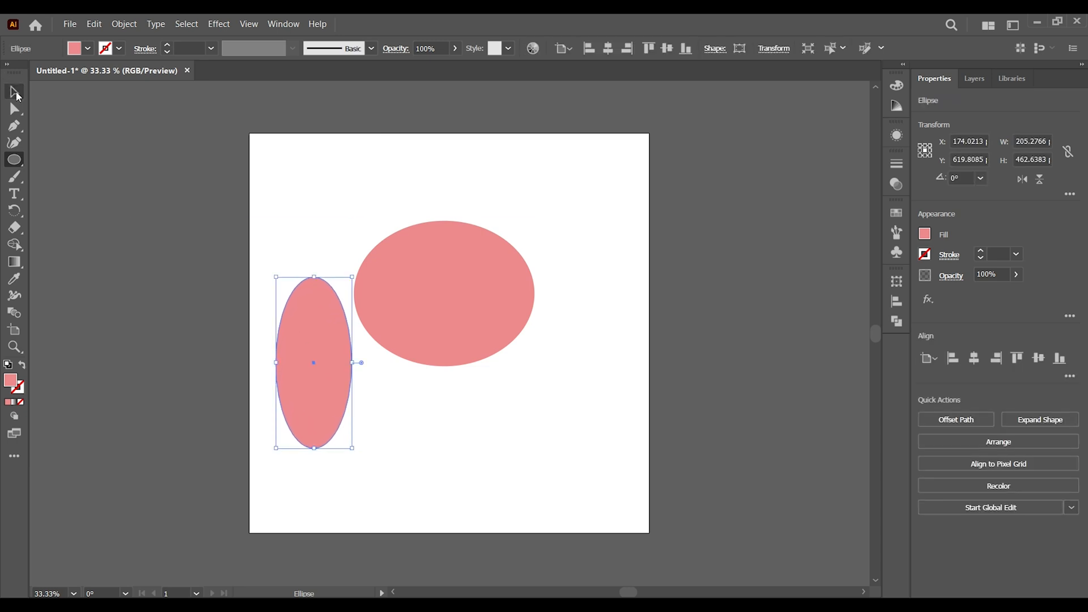
pyautogui.click(15, 91)
pyautogui.moveTo(318, 376); pyautogui.dragTo(305, 353)
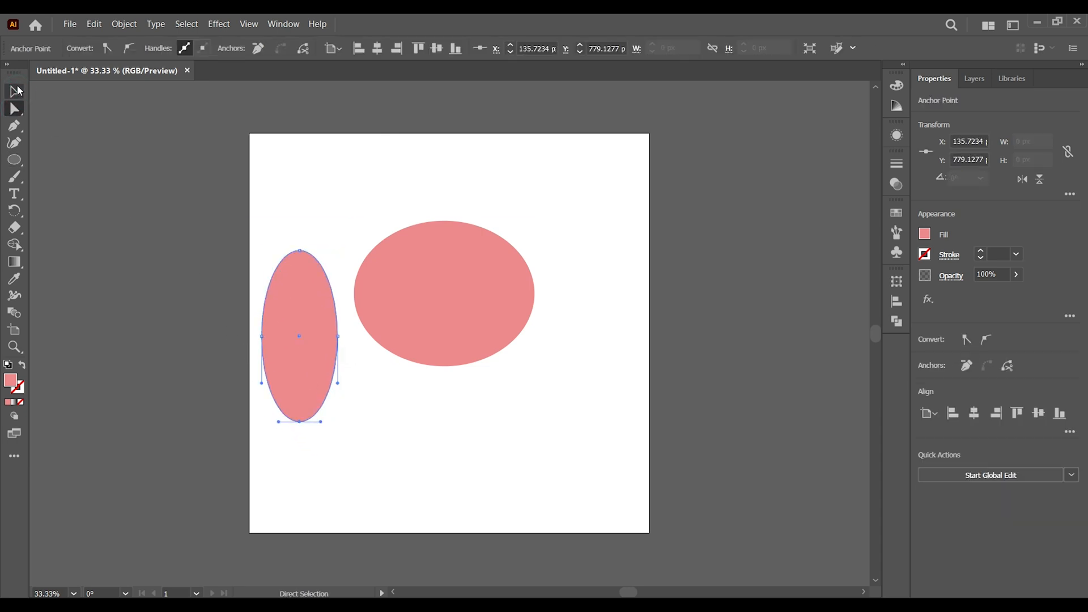
pyautogui.click(16, 90)
pyautogui.moveTo(340, 335); pyautogui.dragTo(313, 357)
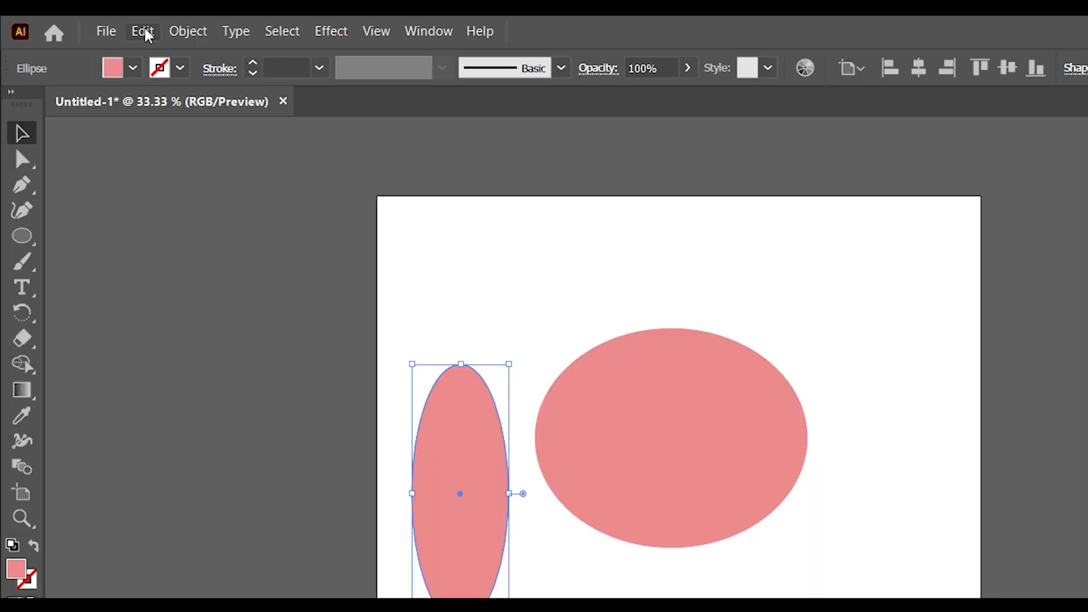
# Copy the tall ellipse, paste it in front, and scale the copy from its centre to about 139 × 373 px.
pyautogui.click(94, 25)
pyautogui.click(106, 84)
pyautogui.click(151, 35)
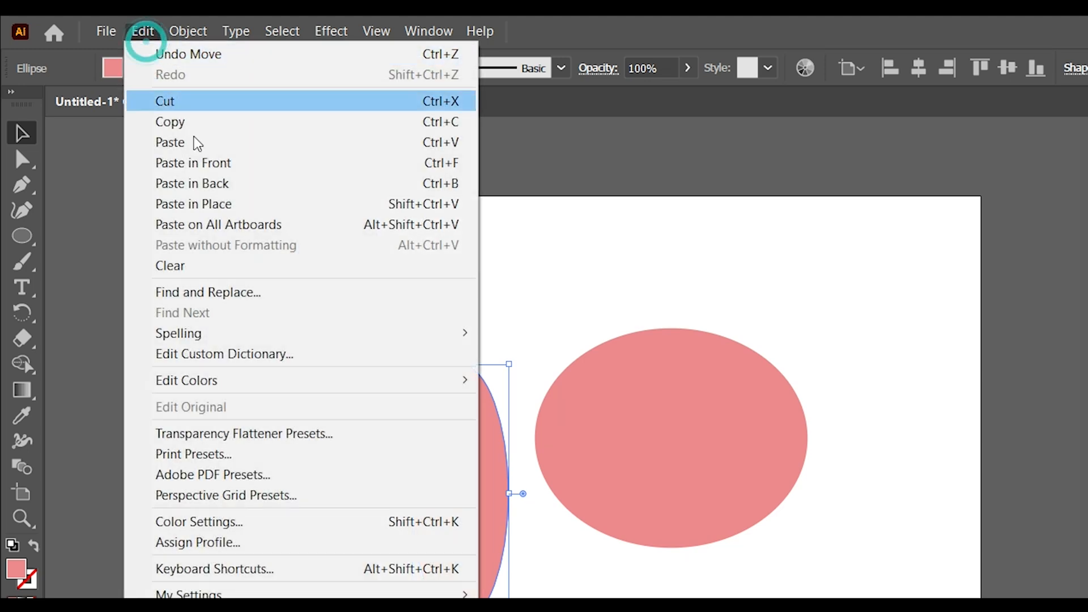
pyautogui.click(207, 165)
pyautogui.moveTo(340, 245); pyautogui.dragTo(332, 261)
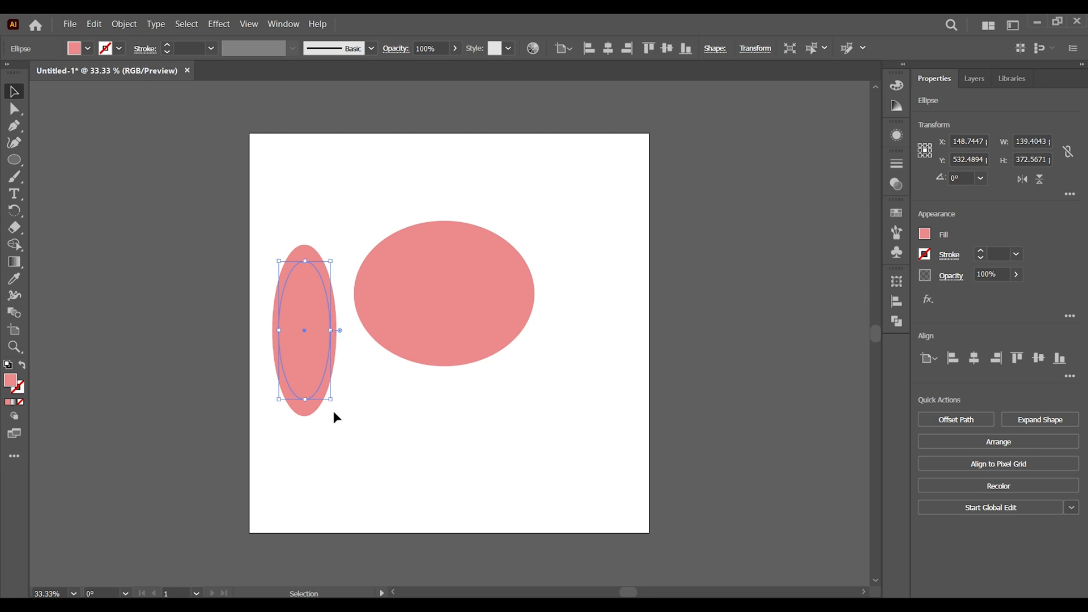
pyautogui.click(355, 423)
# Fill the inner ear ellipse with the light orange swatch and raise its blue value to get a soft peach.
pyautogui.click(307, 275)
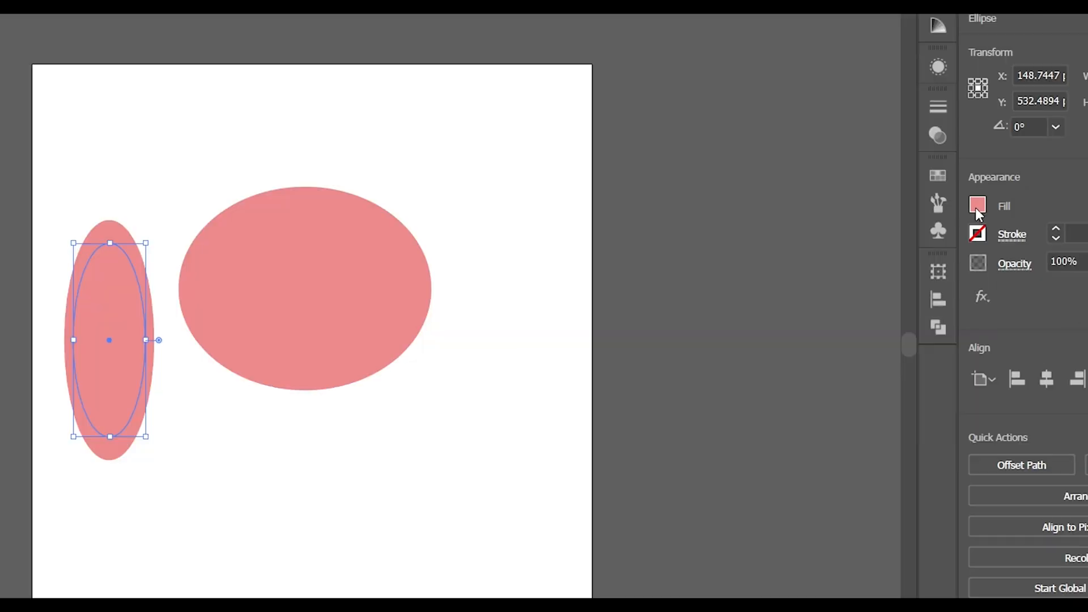
pyautogui.click(925, 234)
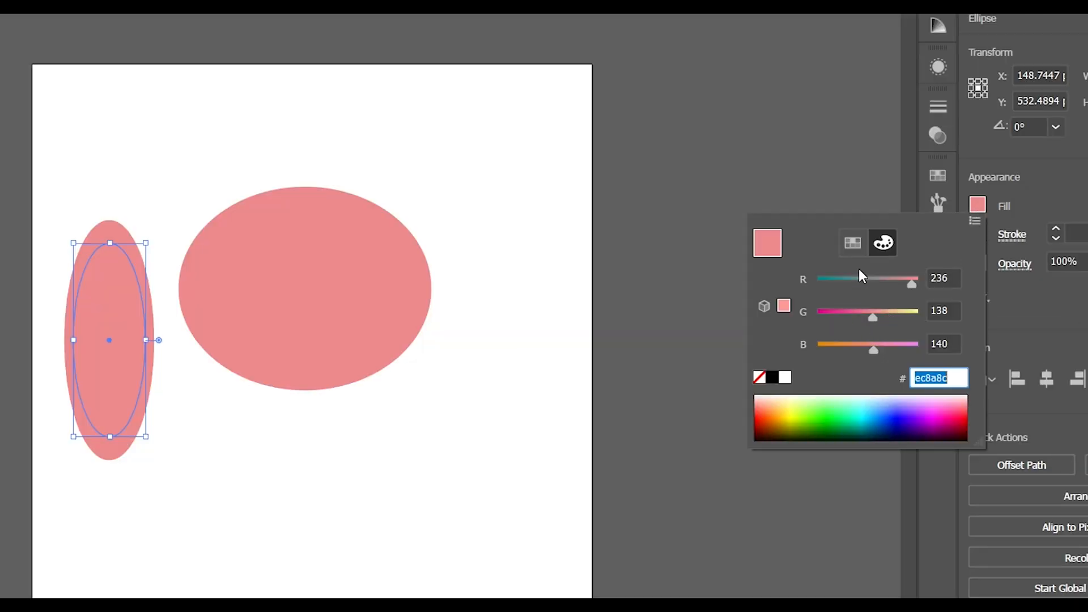
pyautogui.click(853, 243)
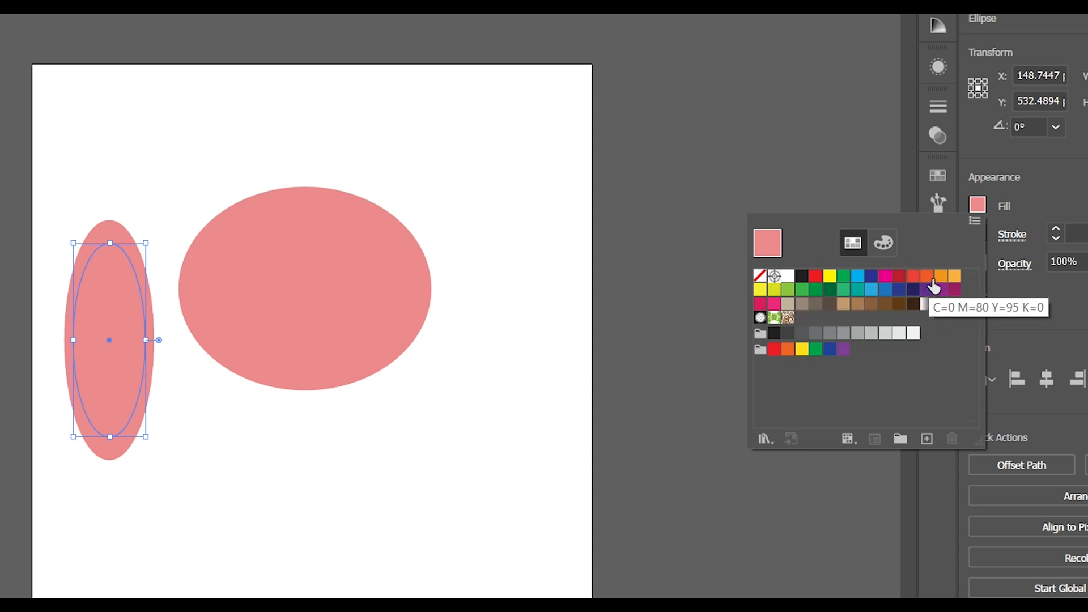
pyautogui.click(955, 275)
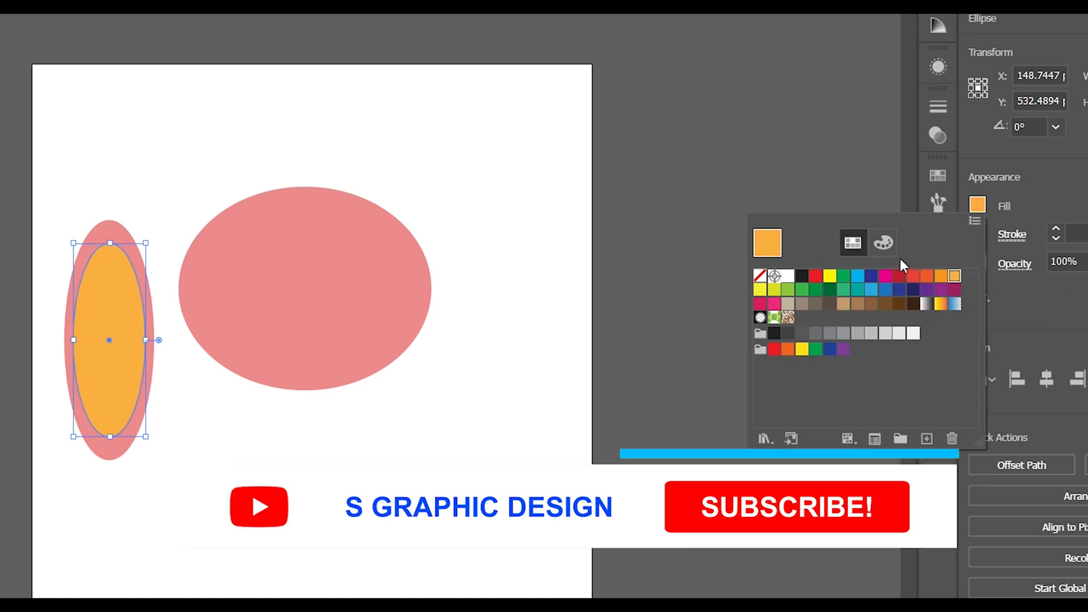
pyautogui.click(883, 242)
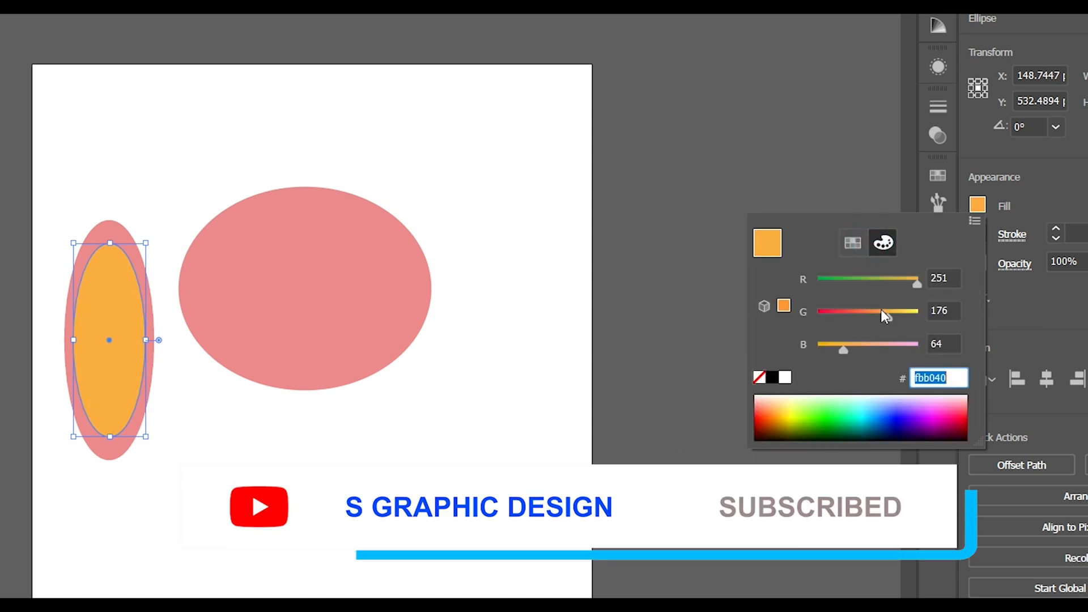
pyautogui.moveTo(886, 315); pyautogui.dragTo(885, 318)
pyautogui.moveTo(845, 348); pyautogui.dragTo(871, 352)
pyautogui.click(430, 544)
pyautogui.click(430, 543)
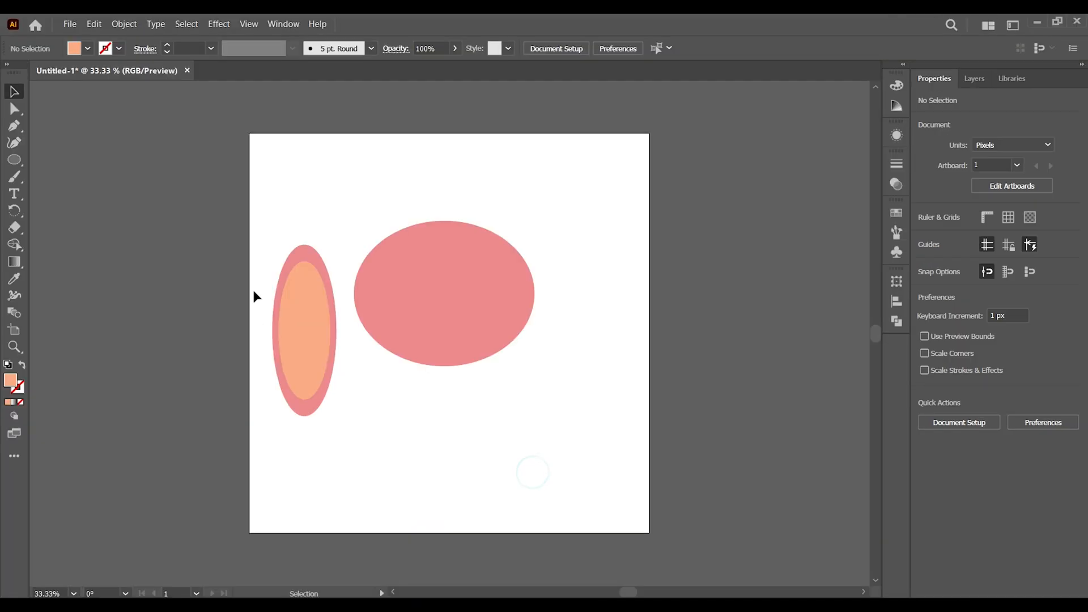
# Group the two ear ellipses and scale the group proportionally to about 139 × 373 px.
pyautogui.moveTo(297, 274); pyautogui.dragTo(346, 428)
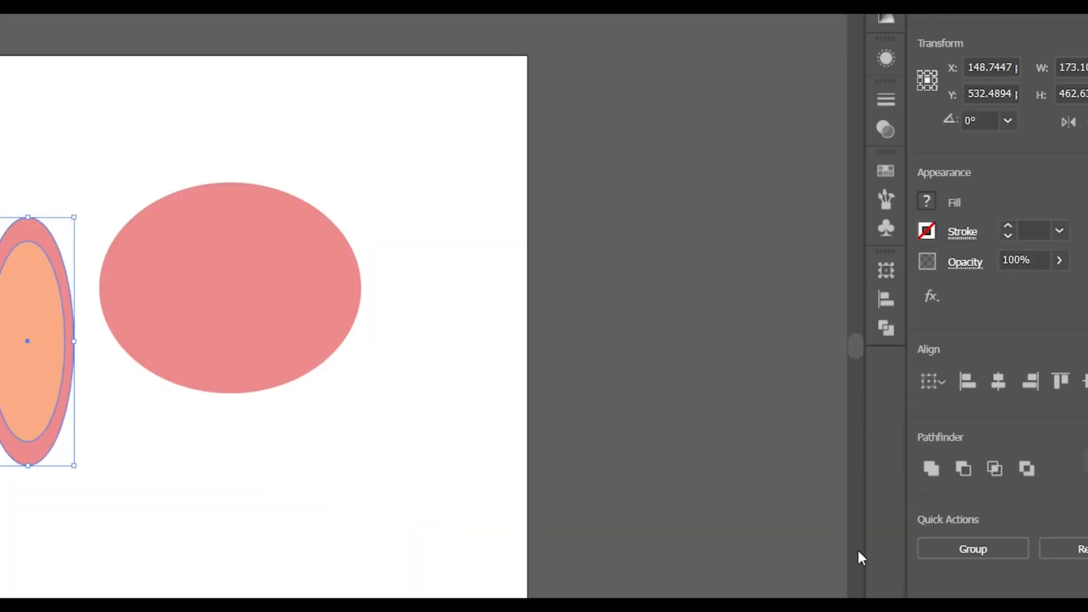
pyautogui.click(1004, 547)
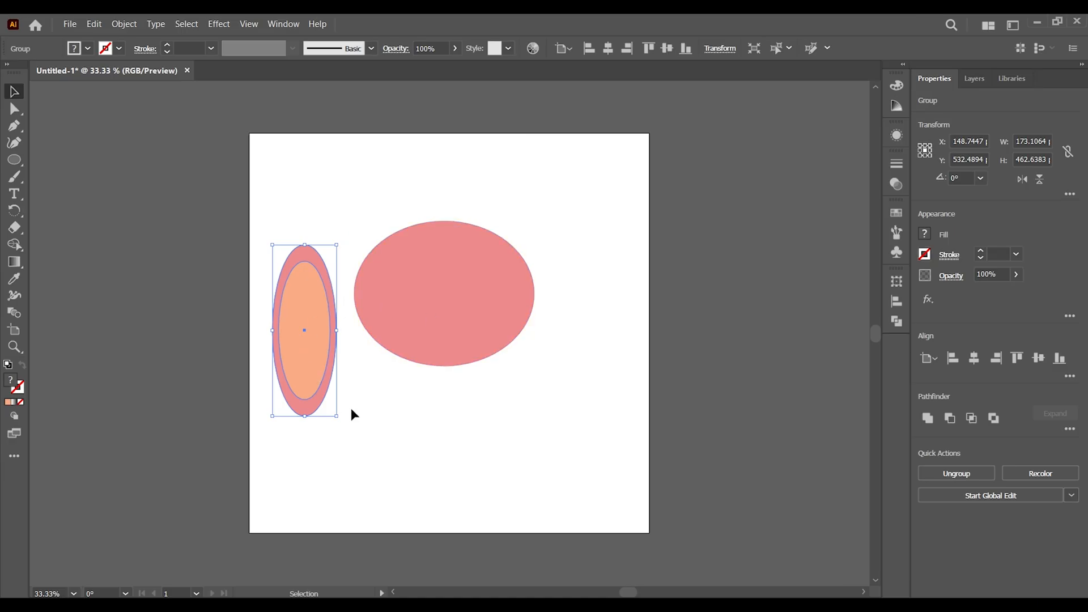
pyautogui.moveTo(336, 243); pyautogui.dragTo(330, 243)
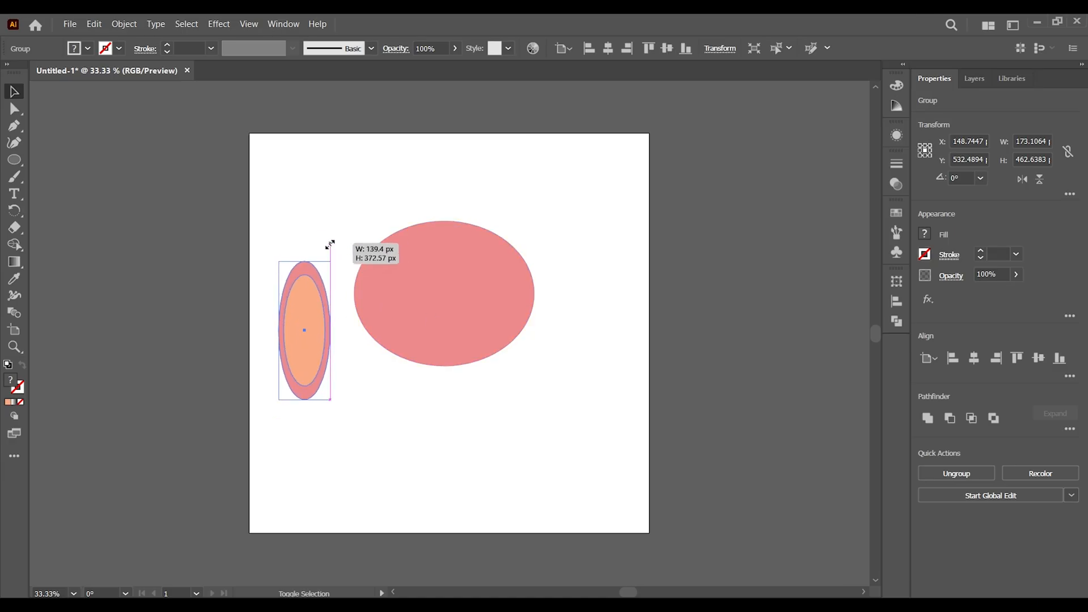
# Place the ear group over the upper left of the head and tilt it about 23° to the left.
pyautogui.moveTo(313, 355); pyautogui.dragTo(400, 256)
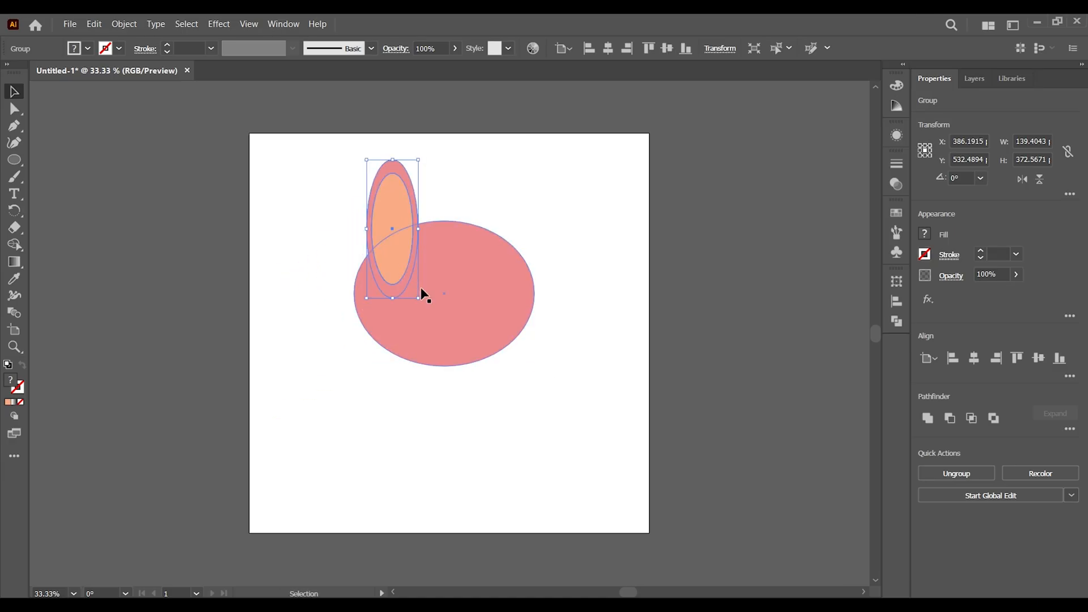
pyautogui.moveTo(422, 299); pyautogui.dragTo(445, 278)
pyautogui.click(469, 405)
# Move the head and ear down together on the artboard, and send the ear group behind the head.
pyautogui.moveTo(257, 168); pyautogui.dragTo(574, 325)
pyautogui.moveTo(436, 307); pyautogui.dragTo(437, 352)
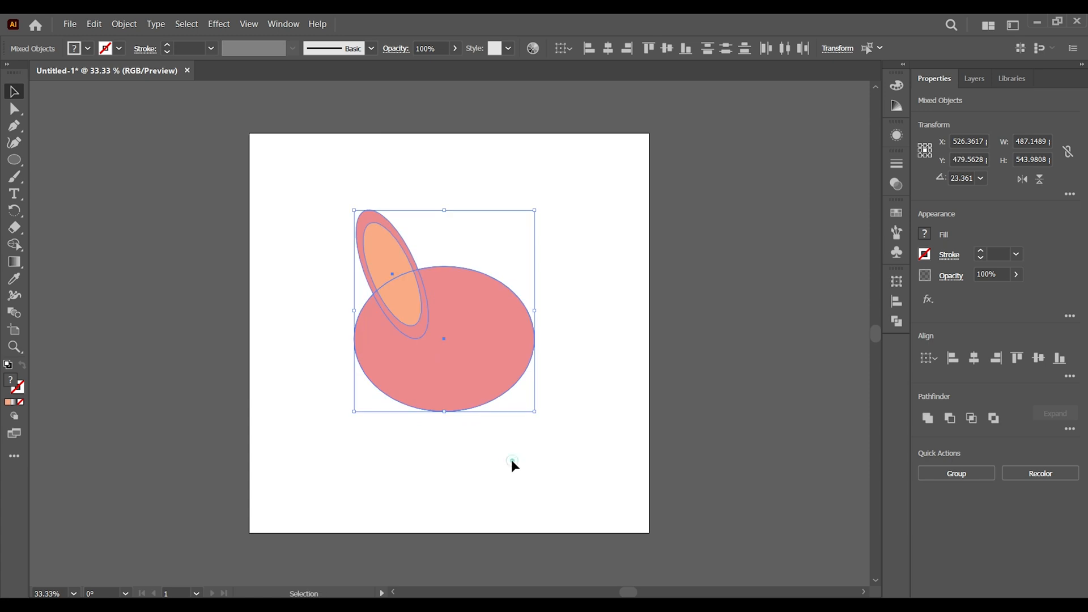
pyautogui.click(383, 247)
pyautogui.rightClick(287, 116)
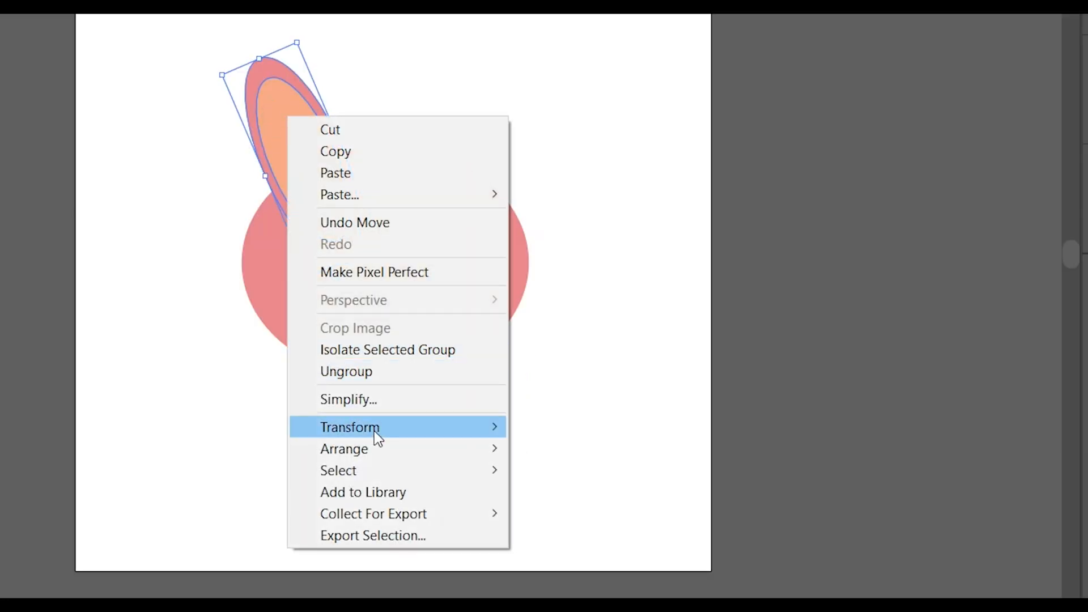
pyautogui.moveTo(379, 449)
pyautogui.click(618, 513)
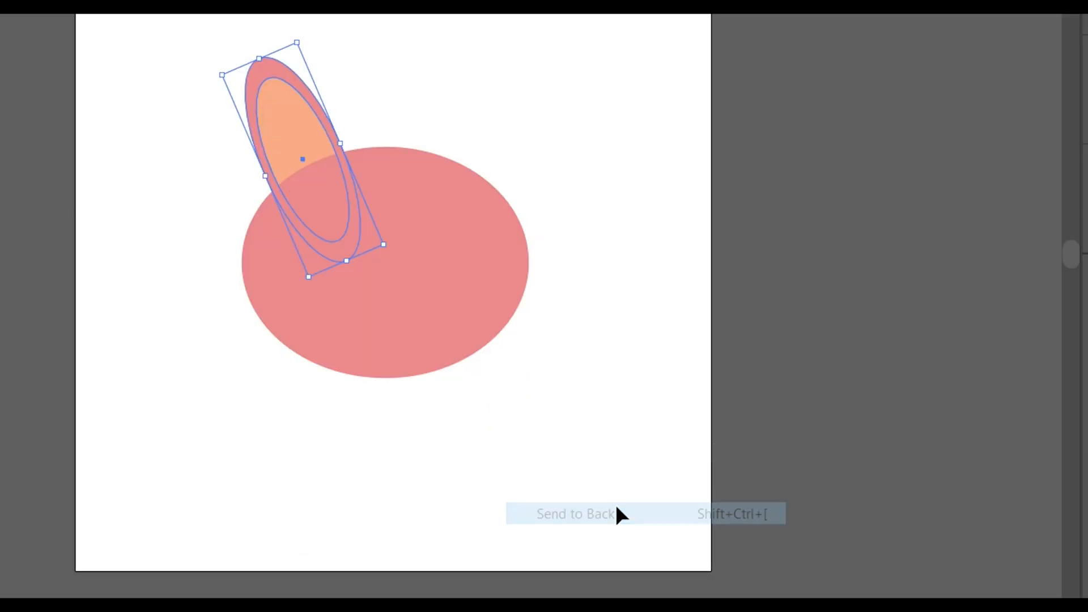
pyautogui.click(497, 46)
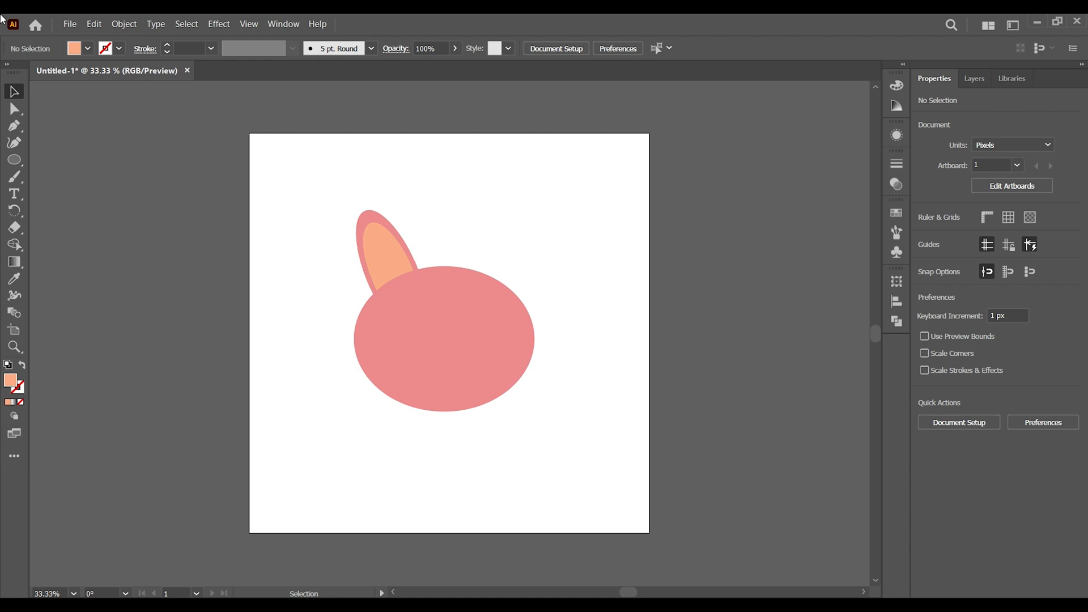
# Create a mirrored copy of the ear group by reflecting it across the vertical axis.
pyautogui.click(393, 236)
pyautogui.click(132, 26)
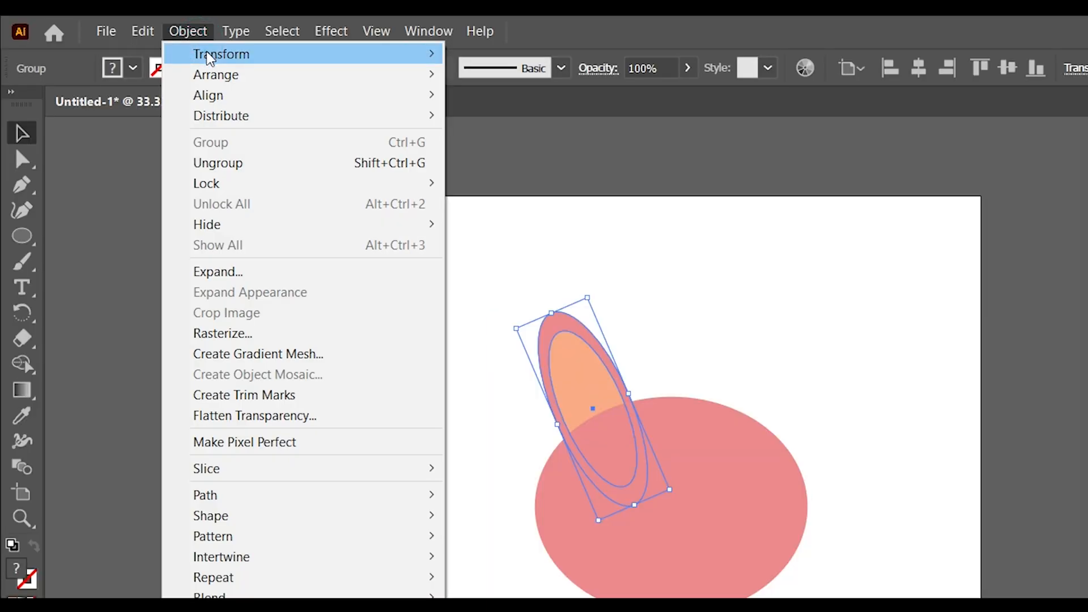
pyautogui.moveTo(142, 39)
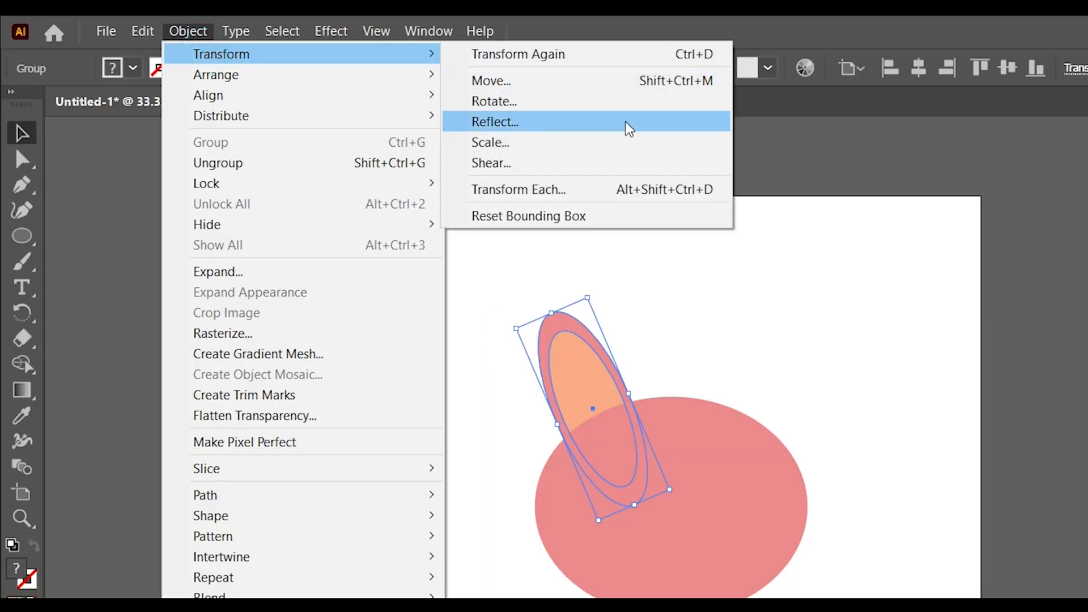
pyautogui.click(626, 124)
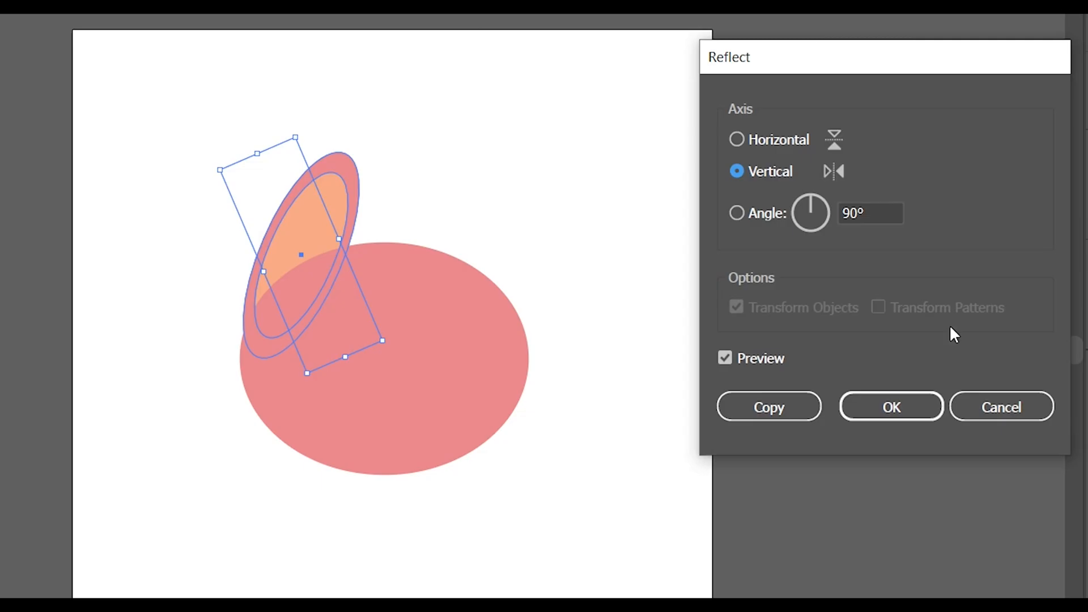
pyautogui.click(737, 407)
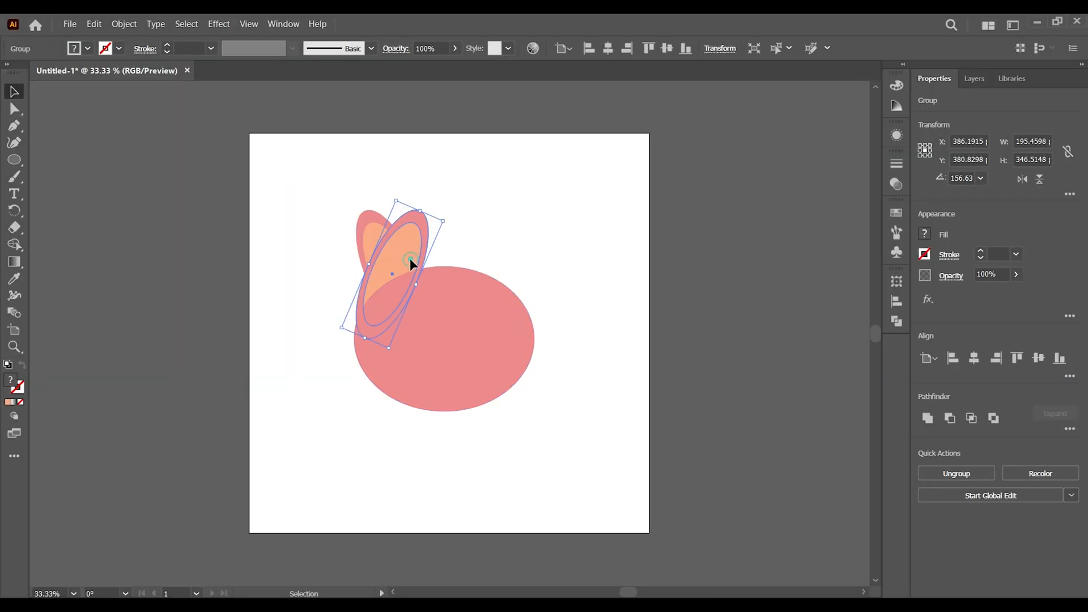
# Position the mirrored ear group over the upper right of the head, symmetrical to the other ear.
pyautogui.moveTo(410, 262); pyautogui.dragTo(512, 257)
pyautogui.click(539, 424)
# Draw a circle about 61 px in diameter on the empty artboard area to the left of the head.
pyautogui.press('z')
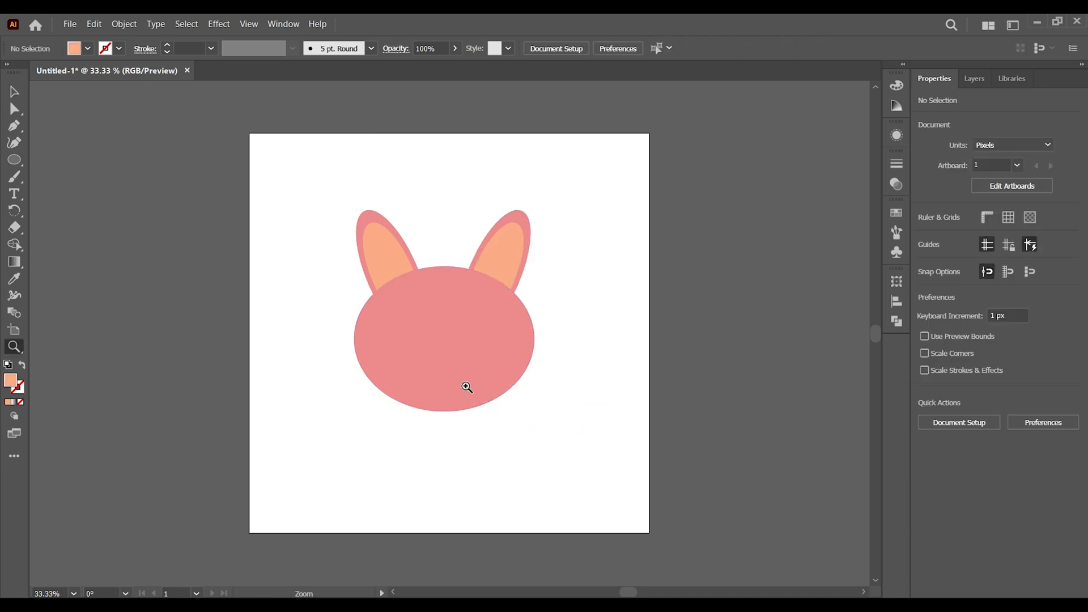
pyautogui.click(442, 334)
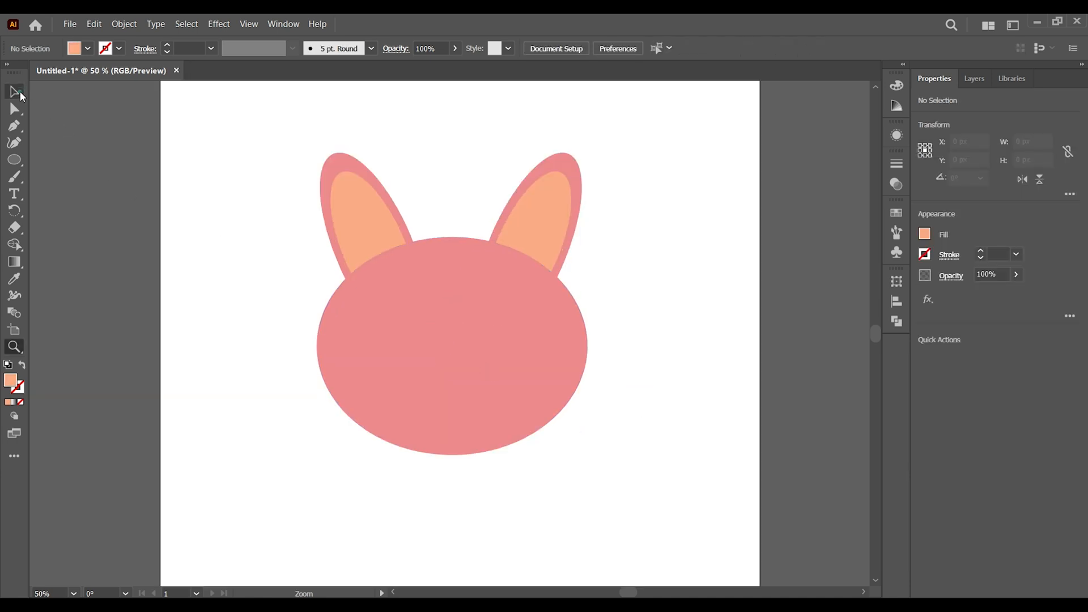
pyautogui.click(20, 93)
pyautogui.moveTo(21, 165); pyautogui.dragTo(73, 263)
pyautogui.moveTo(244, 412); pyautogui.dragTo(252, 429)
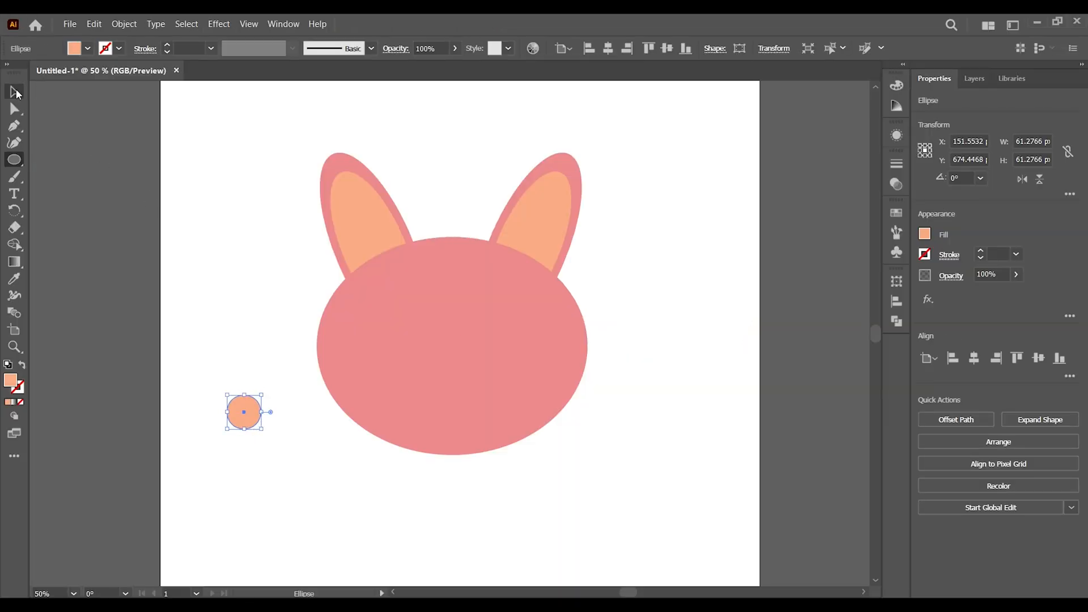
# Fill the small circle with a brown swatch.
pyautogui.click(15, 92)
pyautogui.click(89, 49)
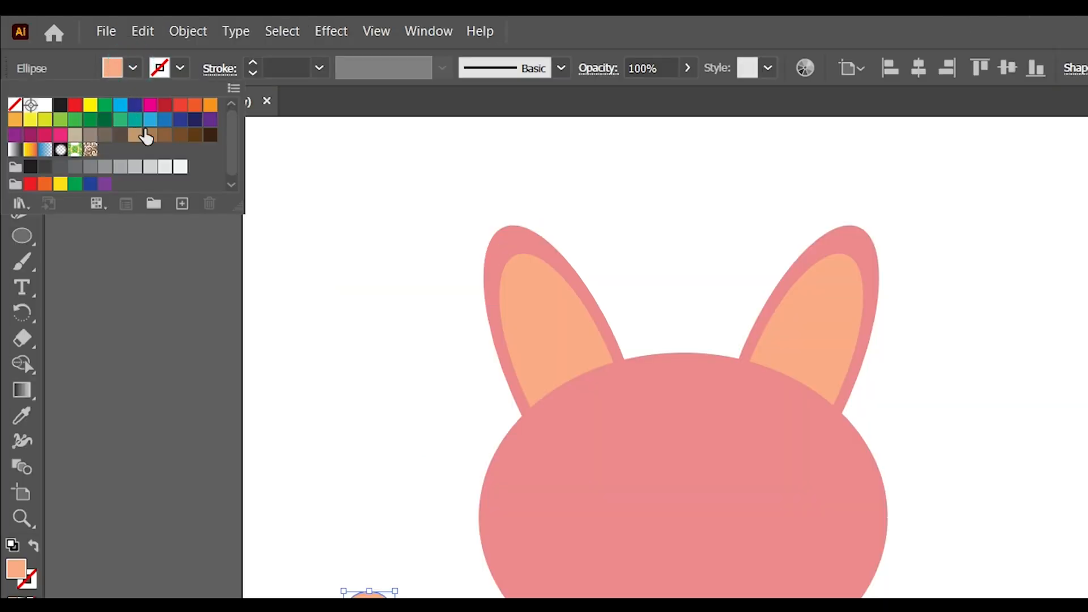
pyautogui.click(180, 136)
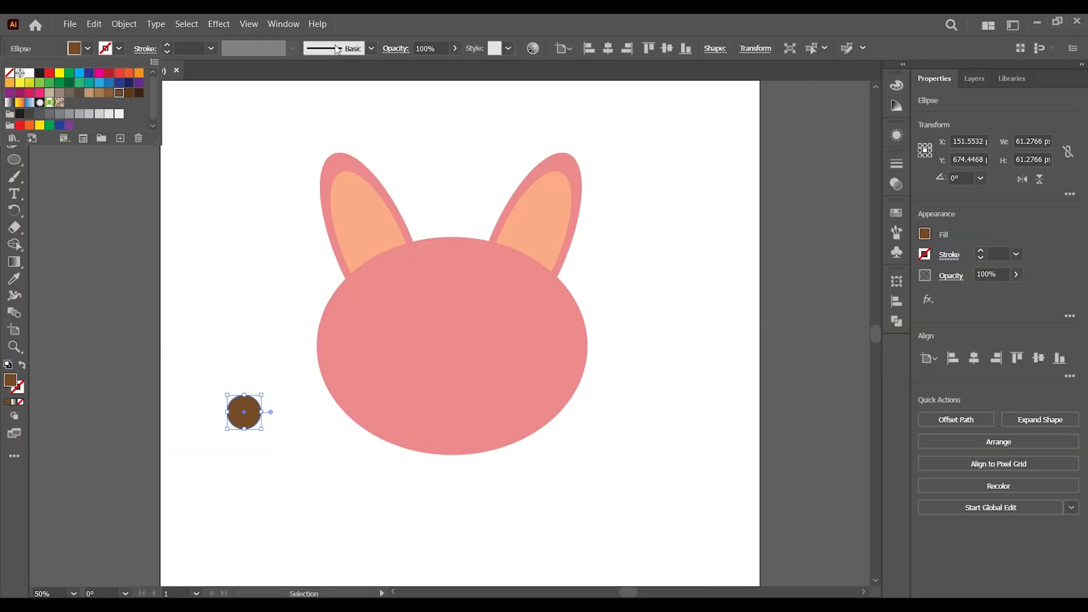
pyautogui.click(555, 41)
# Shrink the brown circle slightly and place it and a duplicate side by side on the head as level eyes.
pyautogui.moveTo(243, 417); pyautogui.dragTo(494, 331)
pyautogui.click(246, 402)
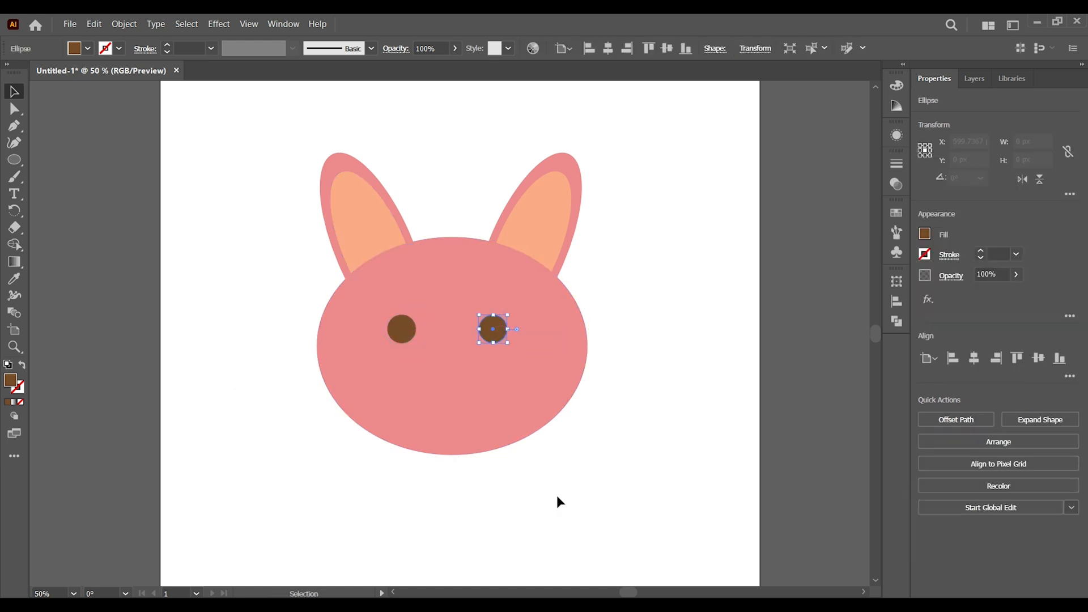
pyautogui.click(269, 553)
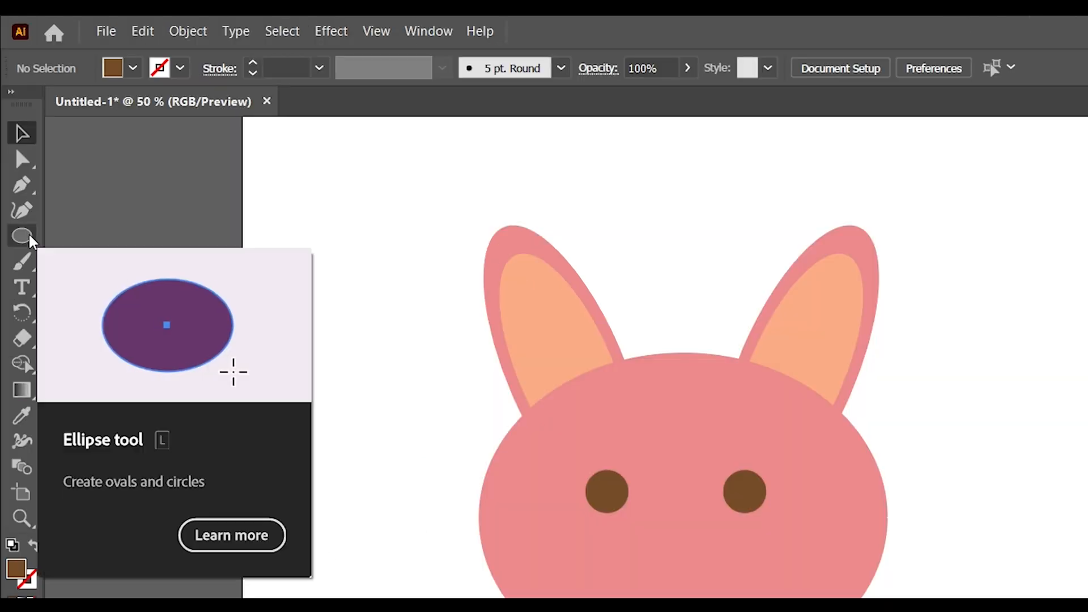
# Draw an upright rectangle about 68 × 145 px to the left of the head with the Rectangle tool.
pyautogui.click(19, 161)
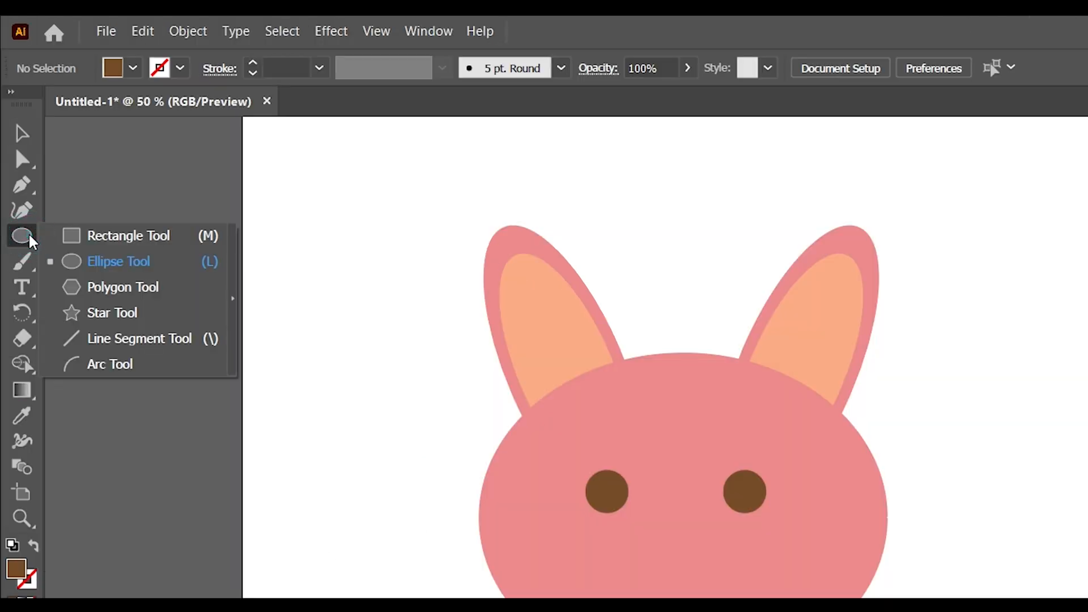
pyautogui.click(83, 237)
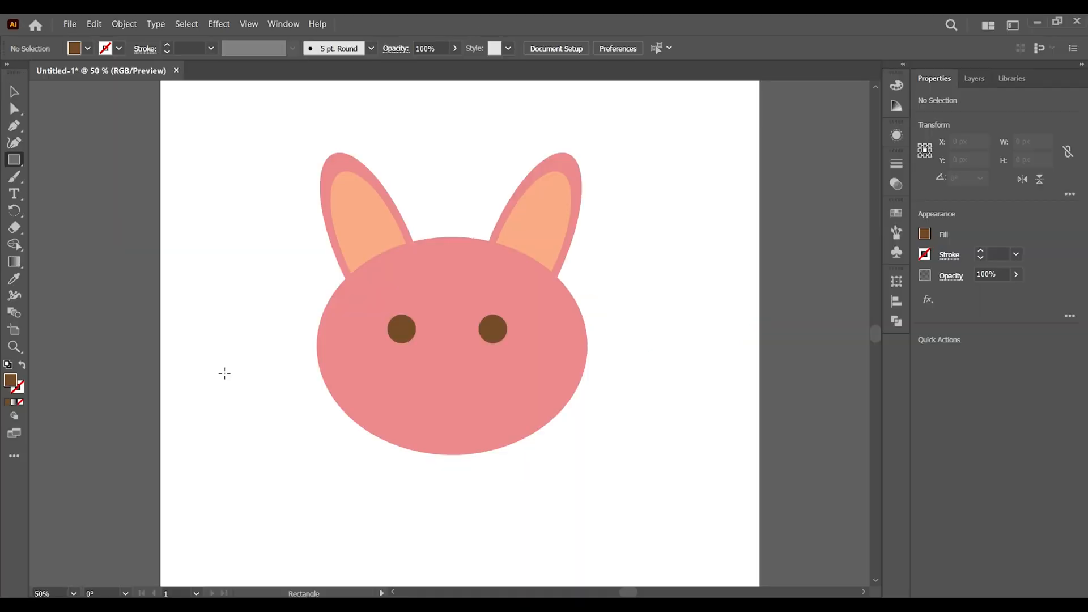
pyautogui.moveTo(328, 504); pyautogui.dragTo(354, 611)
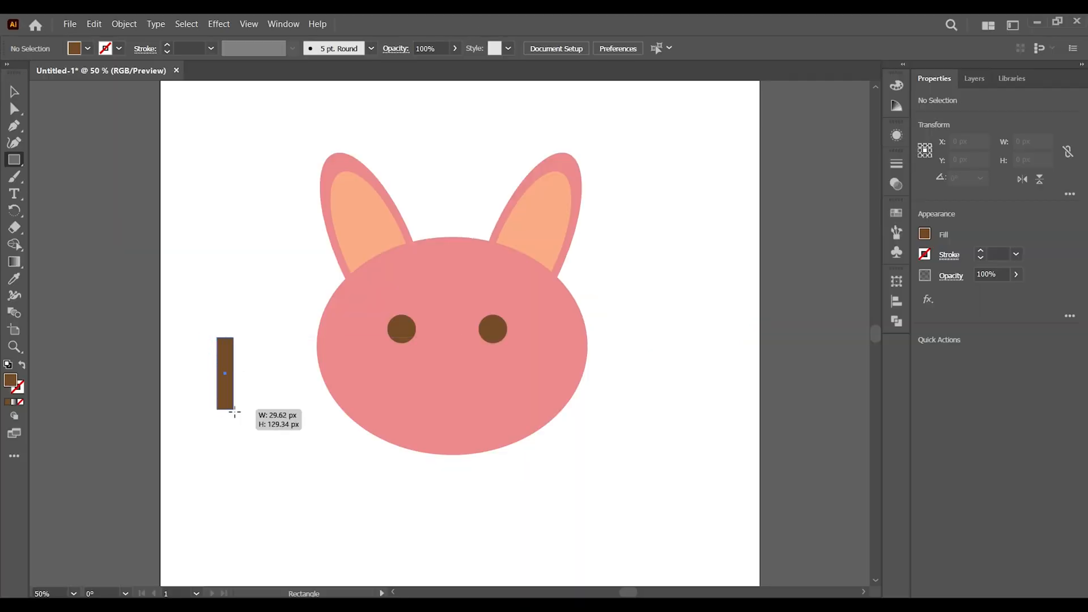
pyautogui.moveTo(234, 412); pyautogui.dragTo(254, 418)
# Round the rectangle's bottom corners fully and remove its two top anchor points, leaving a half circle.
pyautogui.press('a')
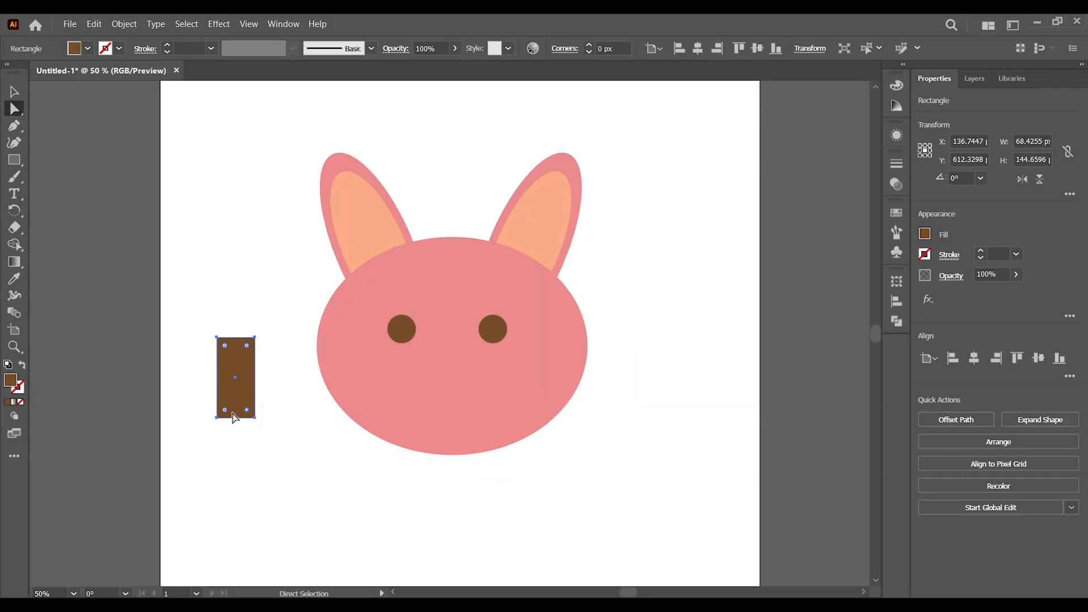
pyautogui.moveTo(223, 410); pyautogui.dragTo(232, 366)
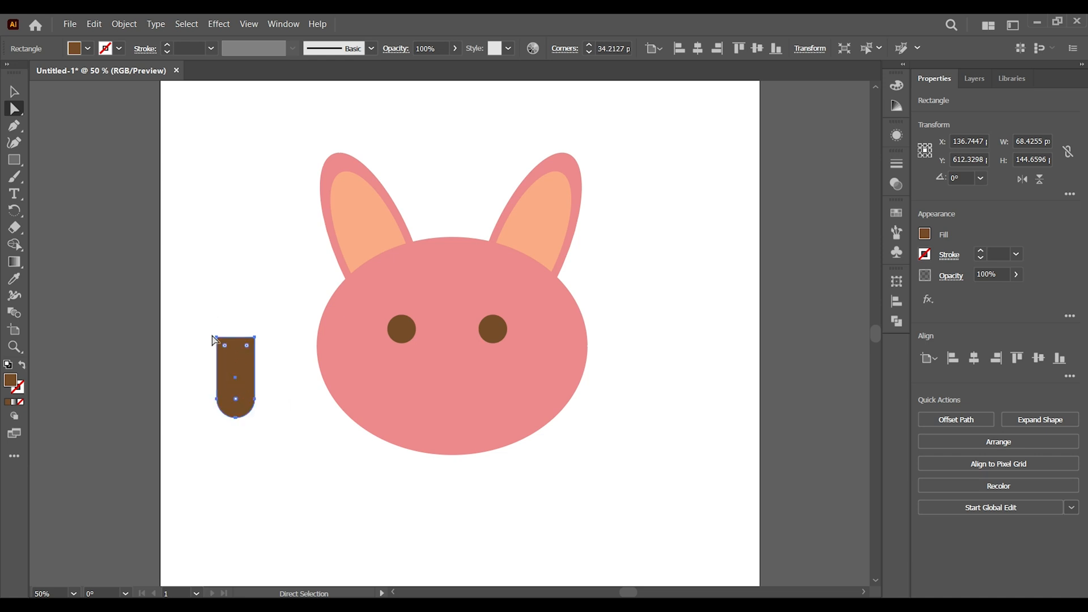
pyautogui.click(218, 340)
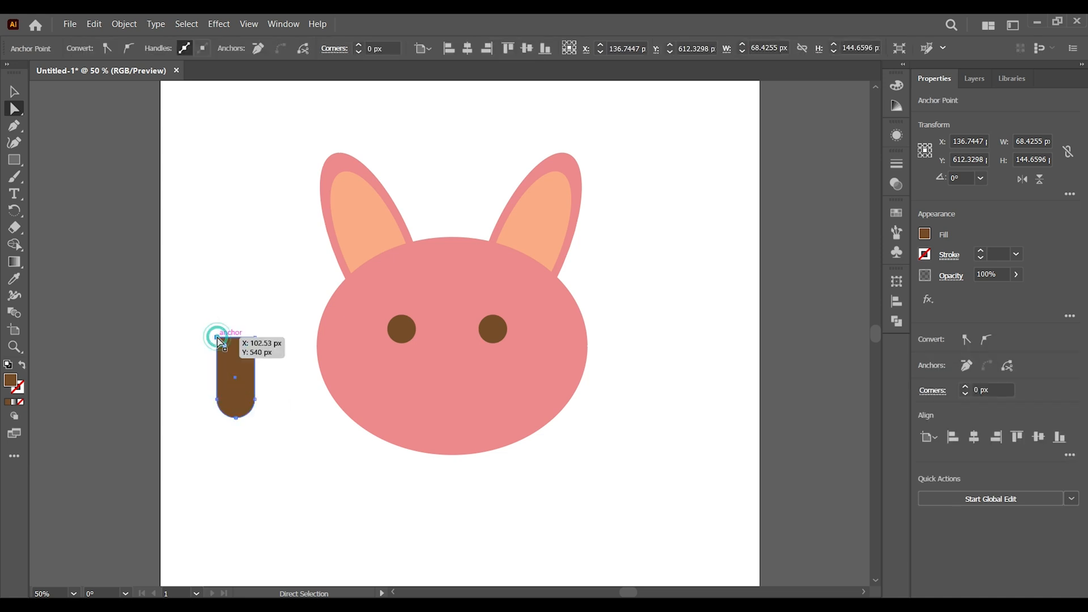
pyautogui.keyDown('shift'); pyautogui.click(254, 338); pyautogui.keyUp('shift')
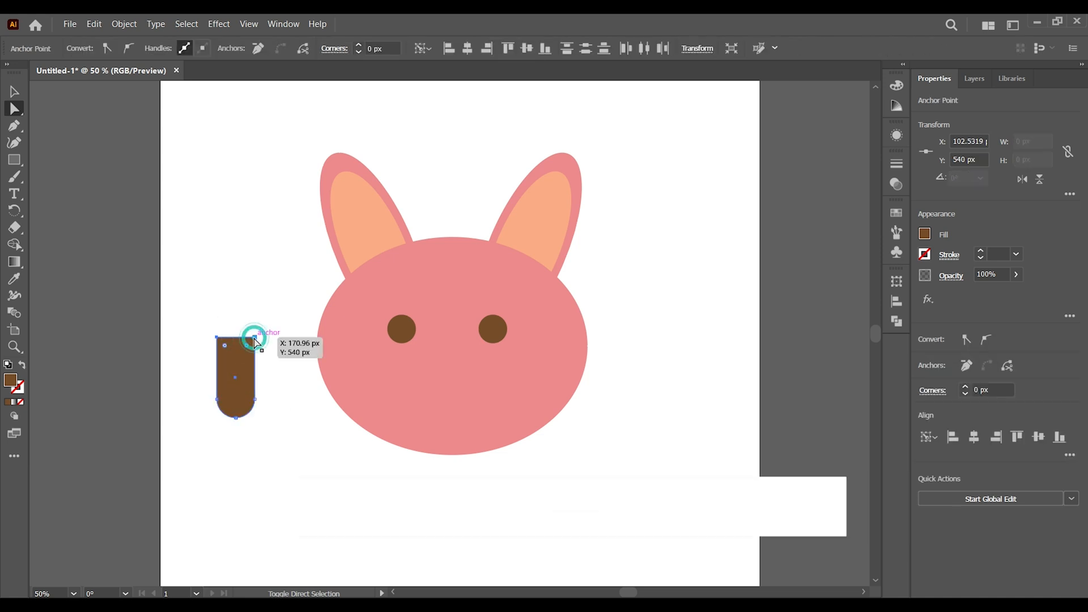
pyautogui.click(258, 49)
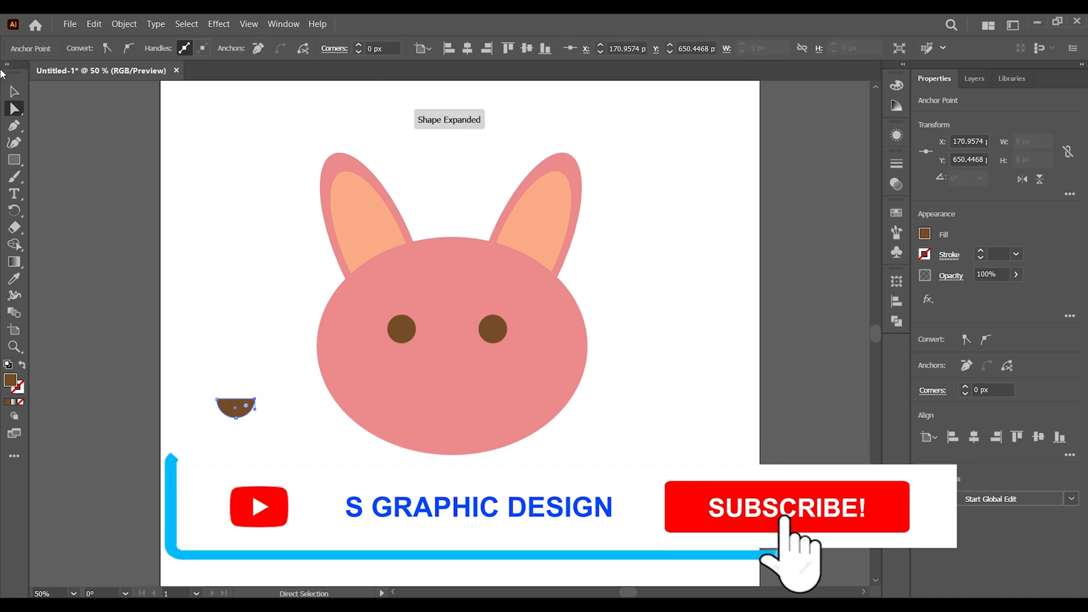
# Swap the half circle's fill and stroke to make it a brown outline, and set the stroke weight to 6 pt.
pyautogui.click(15, 92)
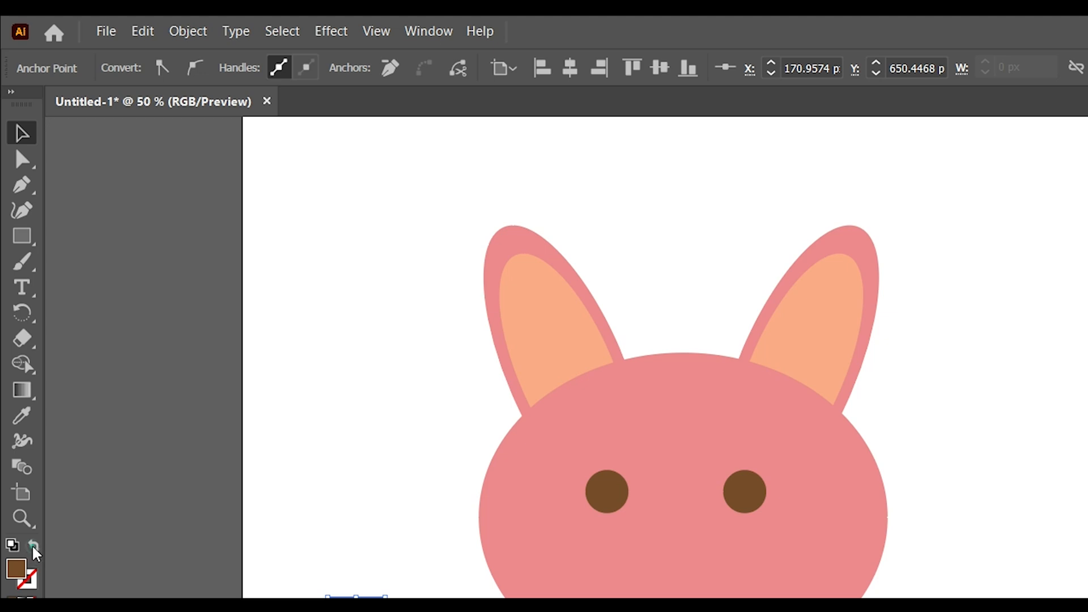
pyautogui.click(33, 546)
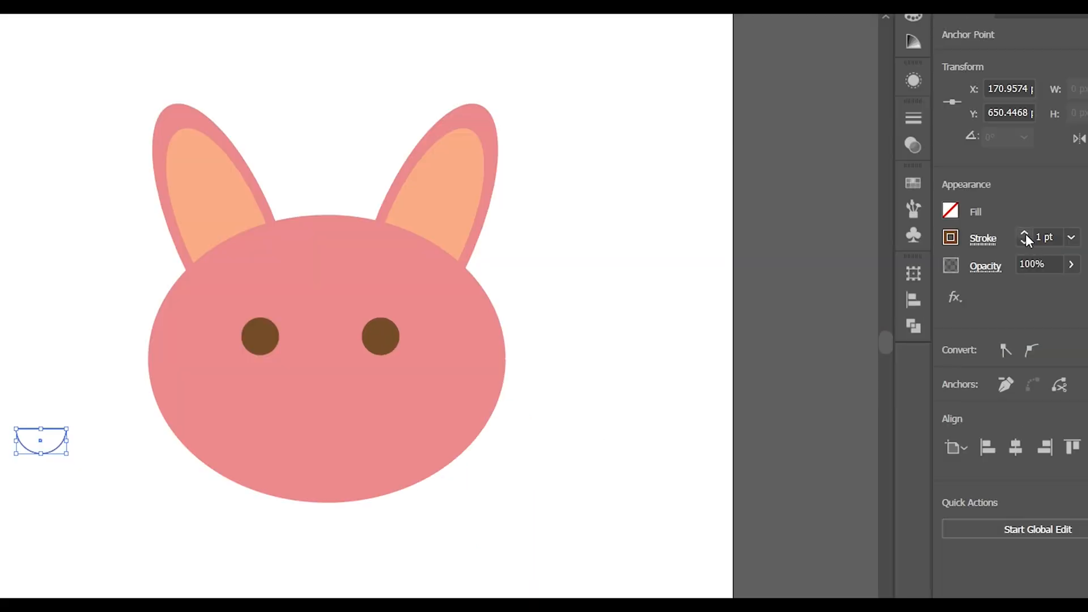
pyautogui.click(1025, 234)
pyautogui.click(1026, 234)
pyautogui.click(1025, 233)
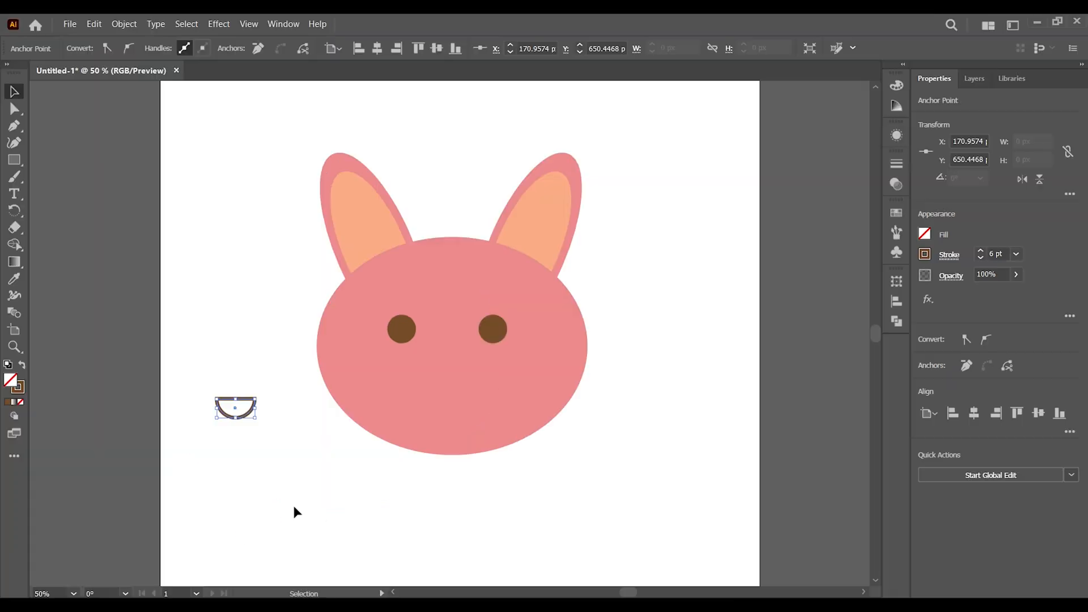
pyautogui.click(78, 476)
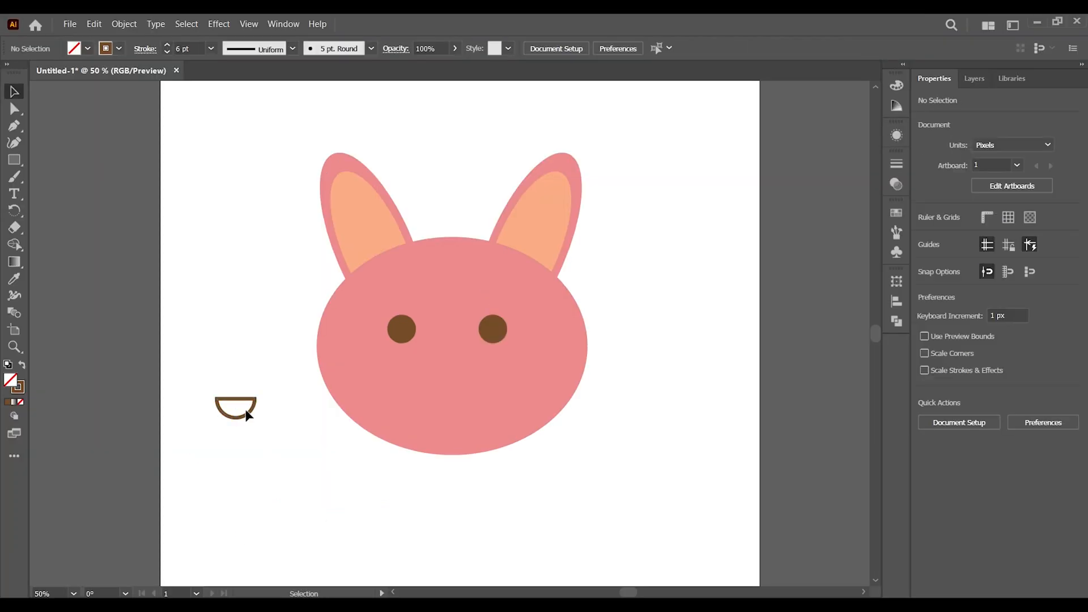
# Cut the half-circle outline at its two upper corner anchor points with the Scissors tool.
pyautogui.moveTo(302, 422); pyautogui.dragTo(263, 422)
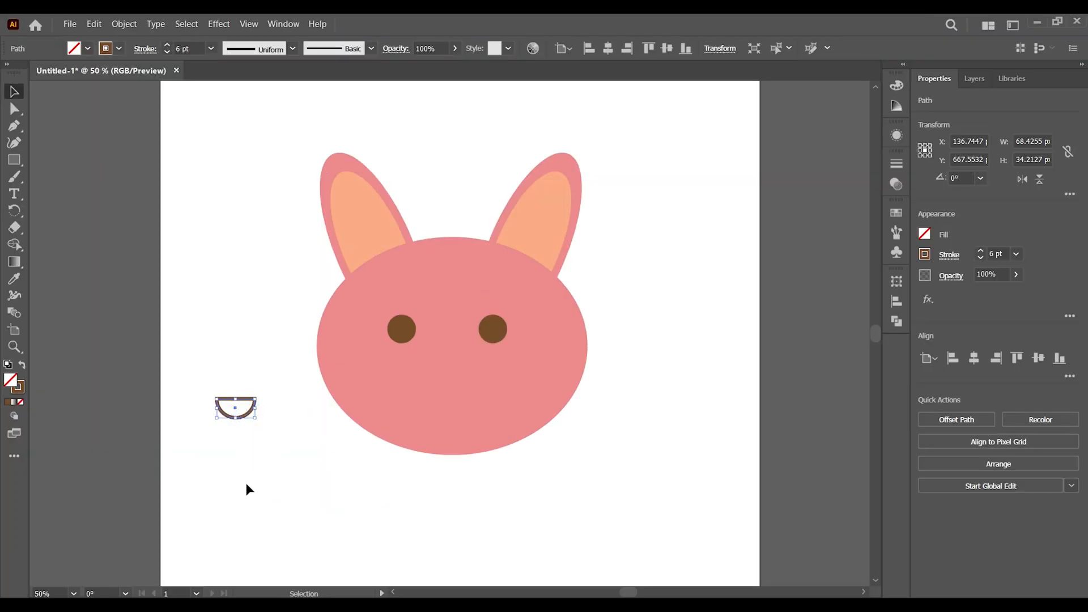
pyautogui.press('z')
pyautogui.click(255, 434)
pyautogui.click(479, 317)
pyautogui.click(441, 307)
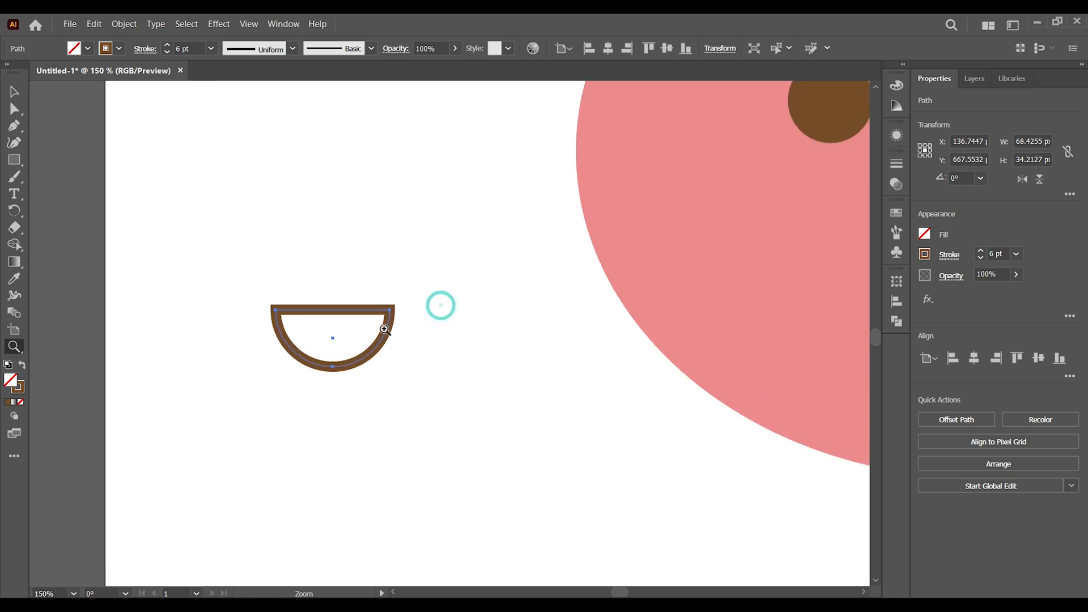
pyautogui.click(17, 91)
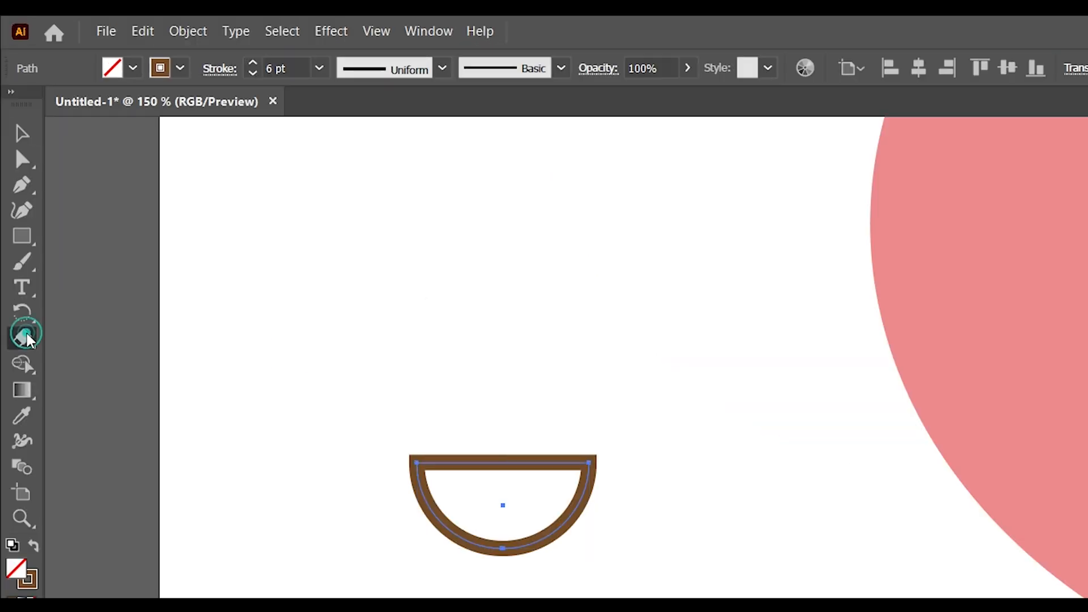
pyautogui.moveTo(14, 227); pyautogui.dragTo(54, 244)
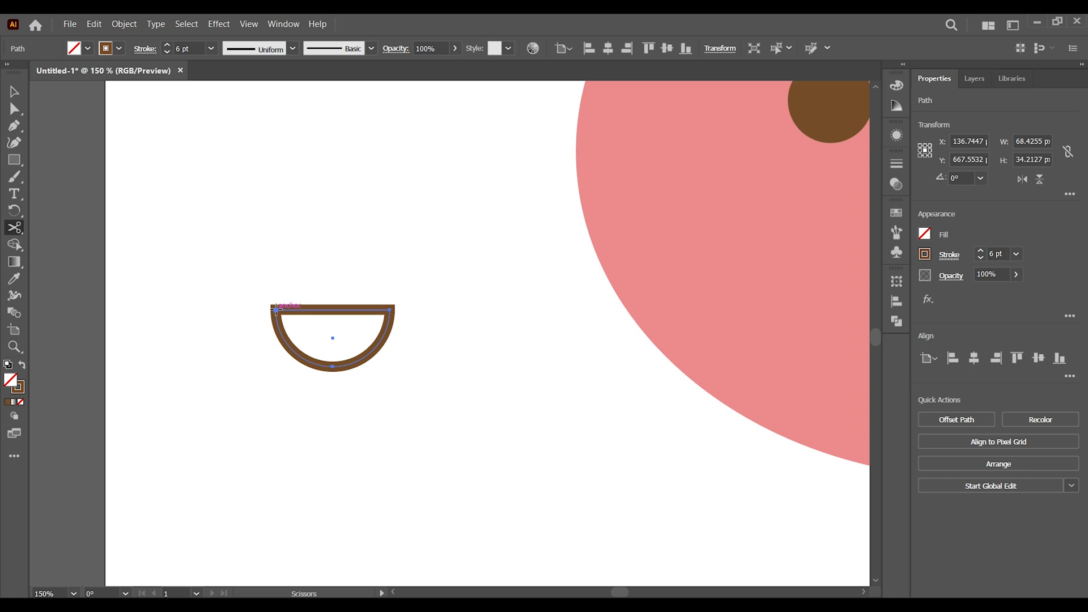
pyautogui.click(274, 309)
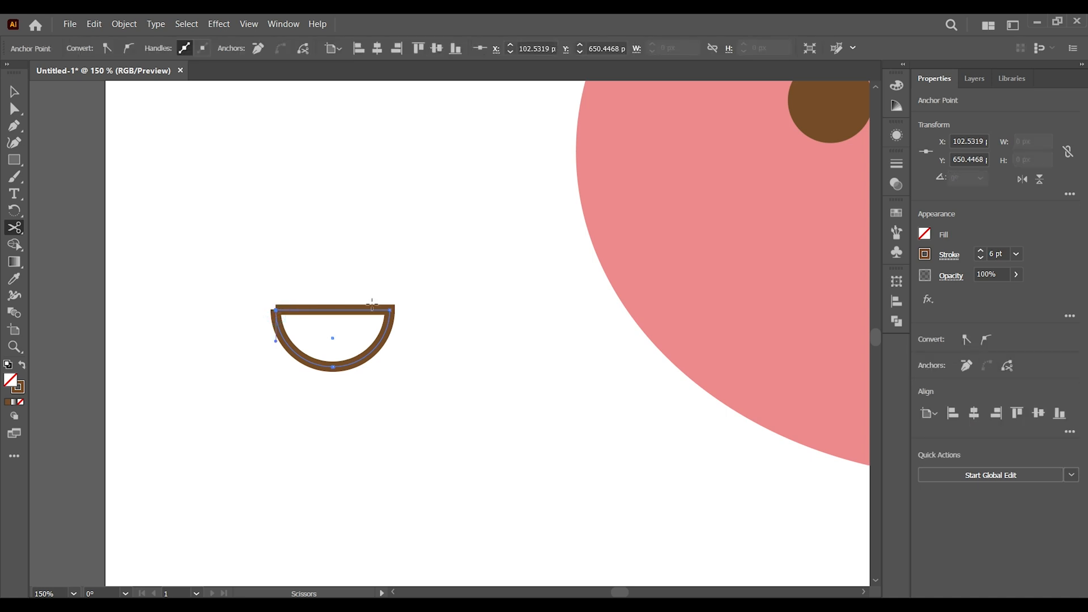
pyautogui.click(390, 309)
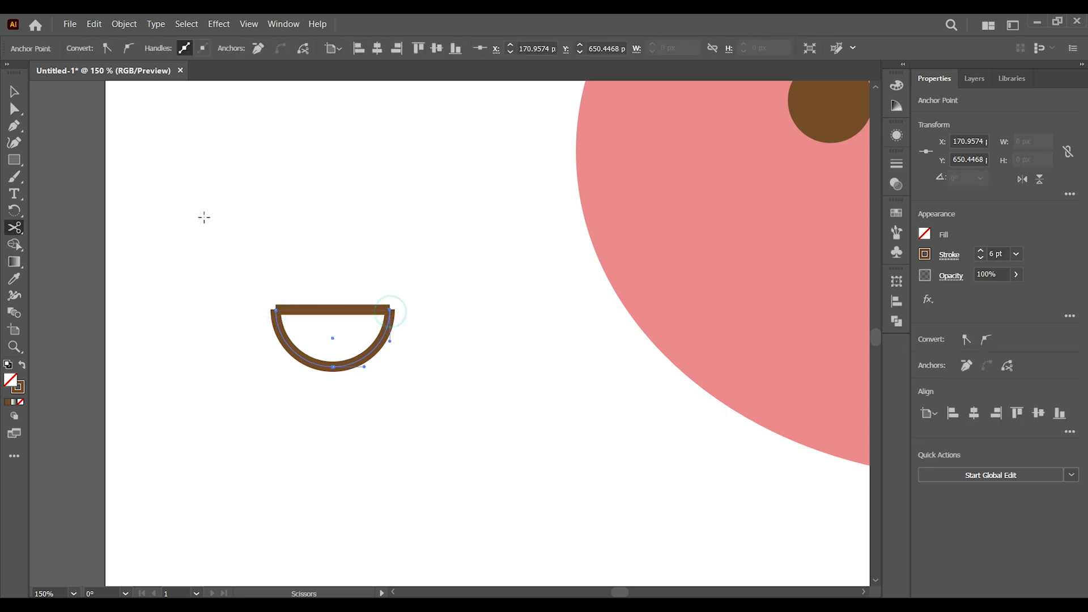
# Separate the straight top segment from the half circle and delete it, keeping only the arc.
pyautogui.click(14, 91)
pyautogui.click(268, 252)
pyautogui.moveTo(317, 310); pyautogui.dragTo(318, 250)
pyautogui.press('Delete')
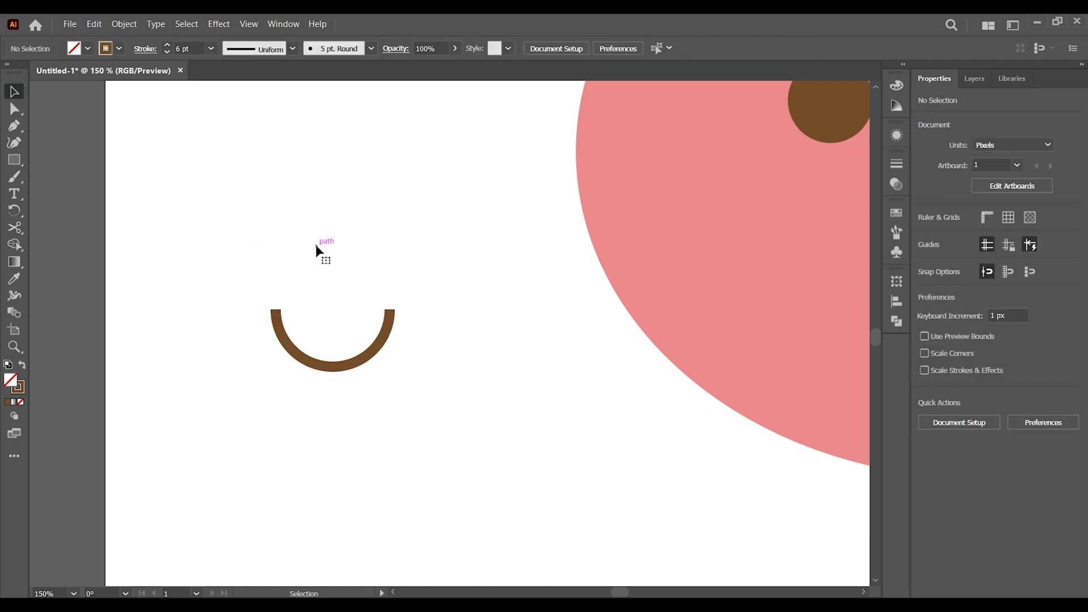
# Move the arc onto the face below the eyes and place a duplicate directly beside it to form a mouth.
pyautogui.moveTo(519, 344); pyautogui.dragTo(272, 363)
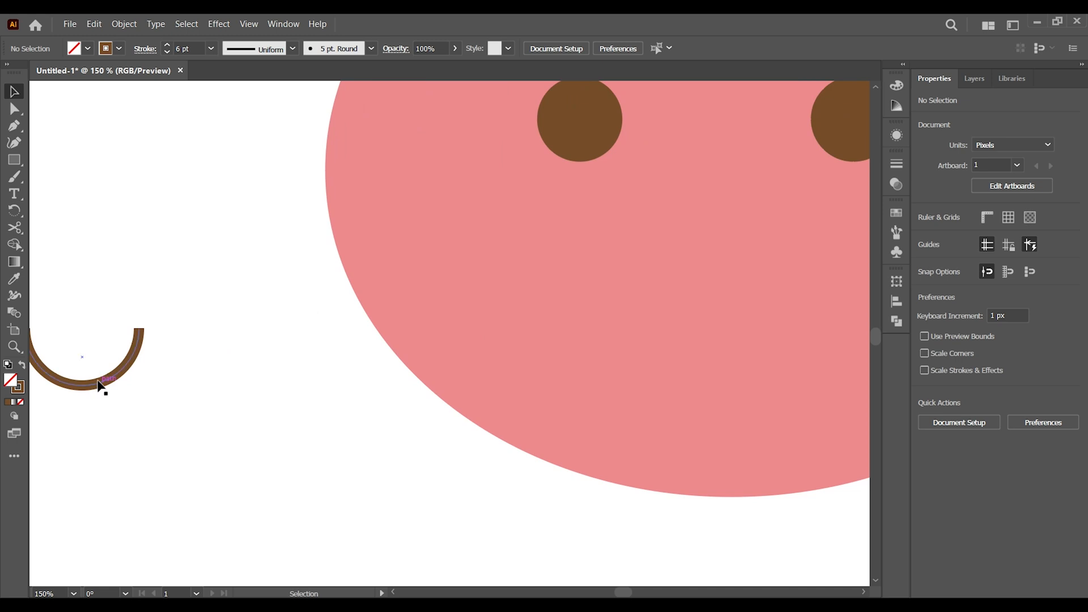
pyautogui.moveTo(122, 380); pyautogui.dragTo(680, 309)
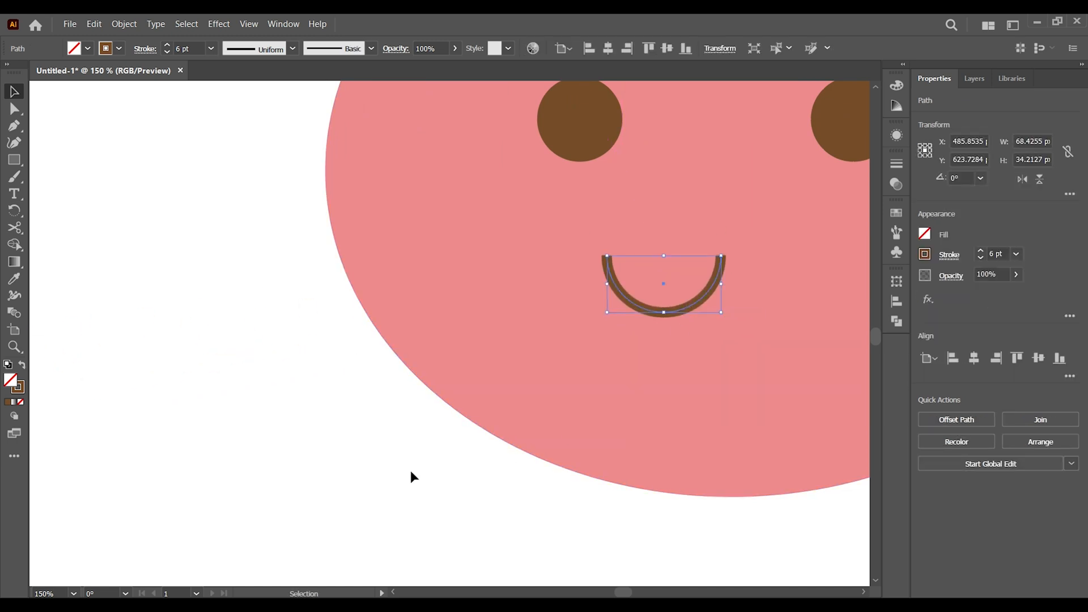
pyautogui.hotkey('ctrl', '-')
pyautogui.hotkey('ctrl', '-')
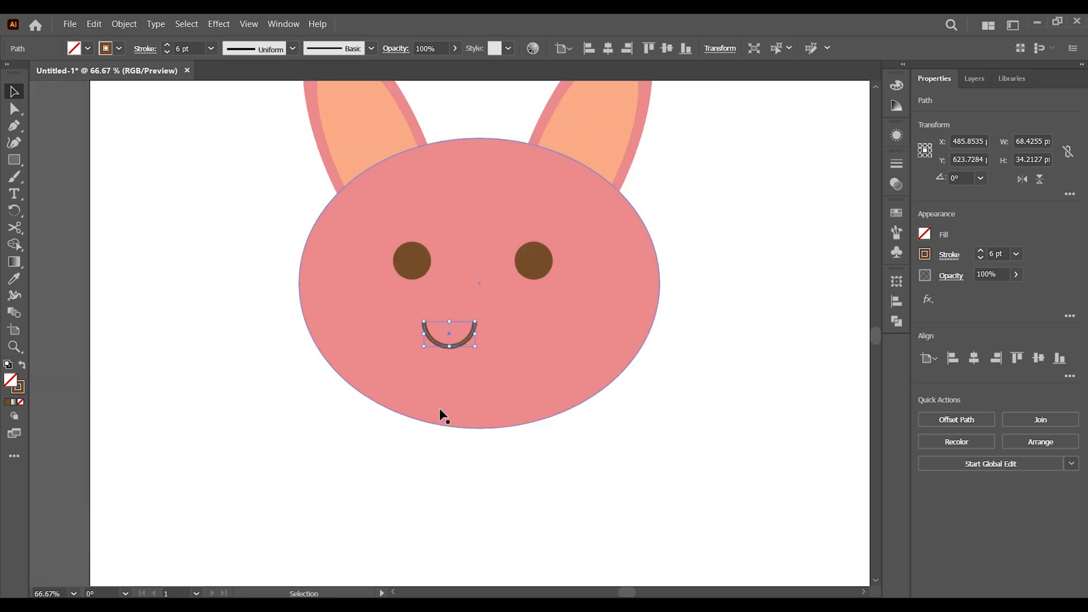
pyautogui.moveTo(465, 339); pyautogui.dragTo(512, 340)
# Select both mouth arcs, resize them together to about 122 × 45 px, and centre them below the eyes.
pyautogui.keyDown('shift'); pyautogui.click(450, 344); pyautogui.keyUp('shift')
pyautogui.moveTo(475, 339); pyautogui.dragTo(475, 344)
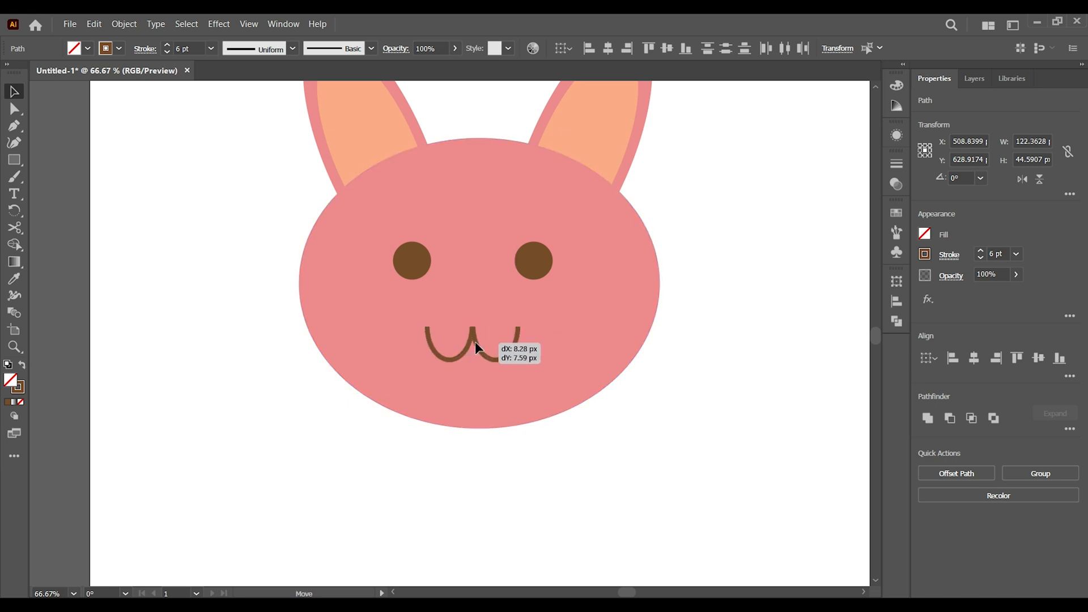
pyautogui.moveTo(475, 342); pyautogui.dragTo(478, 342)
pyautogui.click(306, 391)
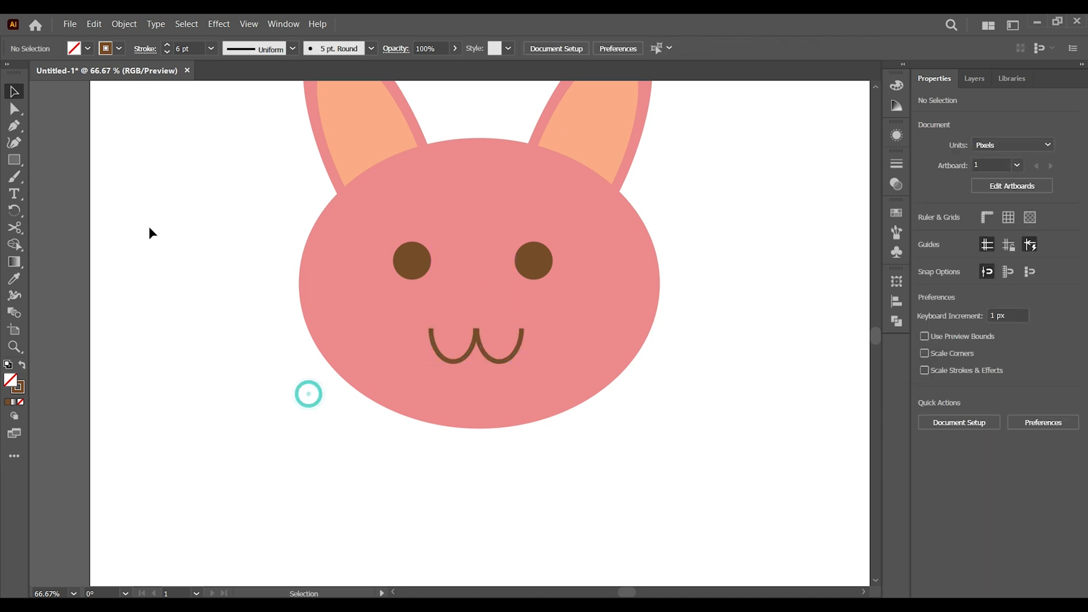
# Create a 3-sided polygon with a 50 px radius left of the head, and swap its stroke and fill to make it solid brown.
pyautogui.click(14, 162)
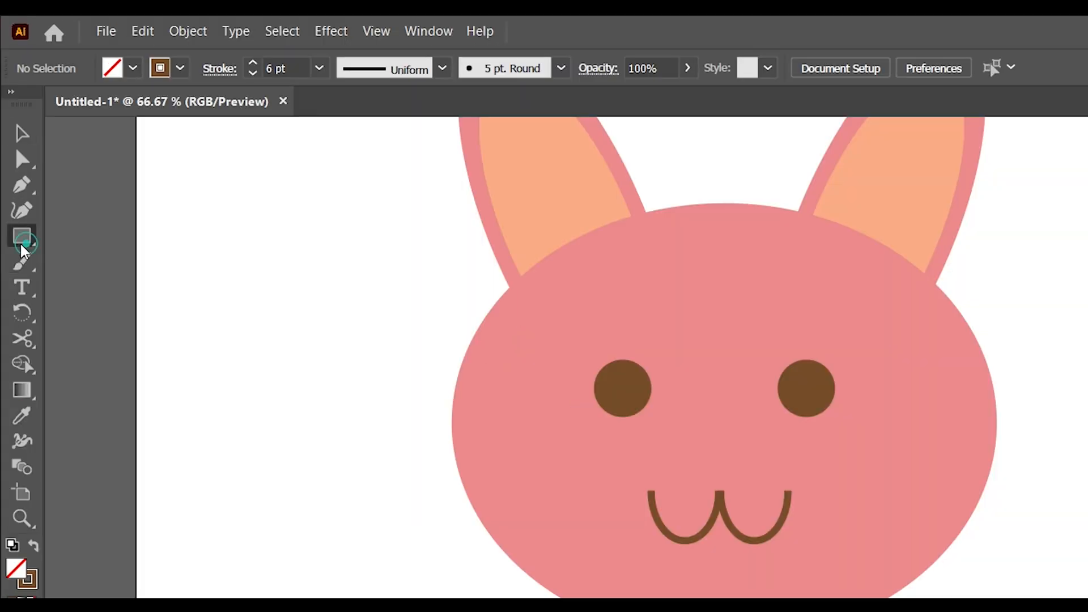
pyautogui.moveTo(22, 249); pyautogui.dragTo(109, 287)
pyautogui.click(206, 457)
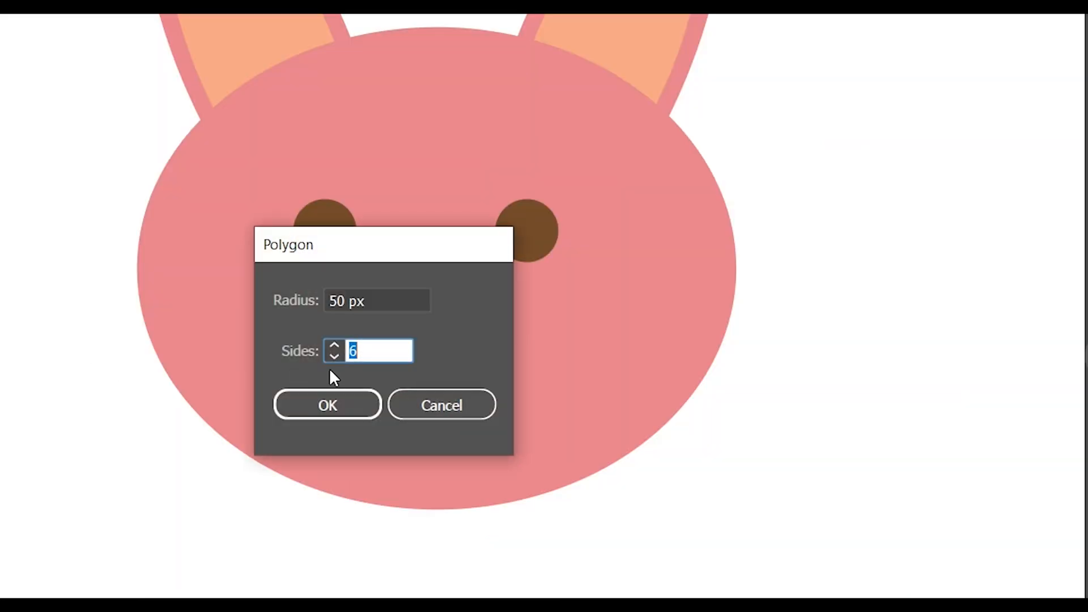
pyautogui.write('3')
pyautogui.click(333, 408)
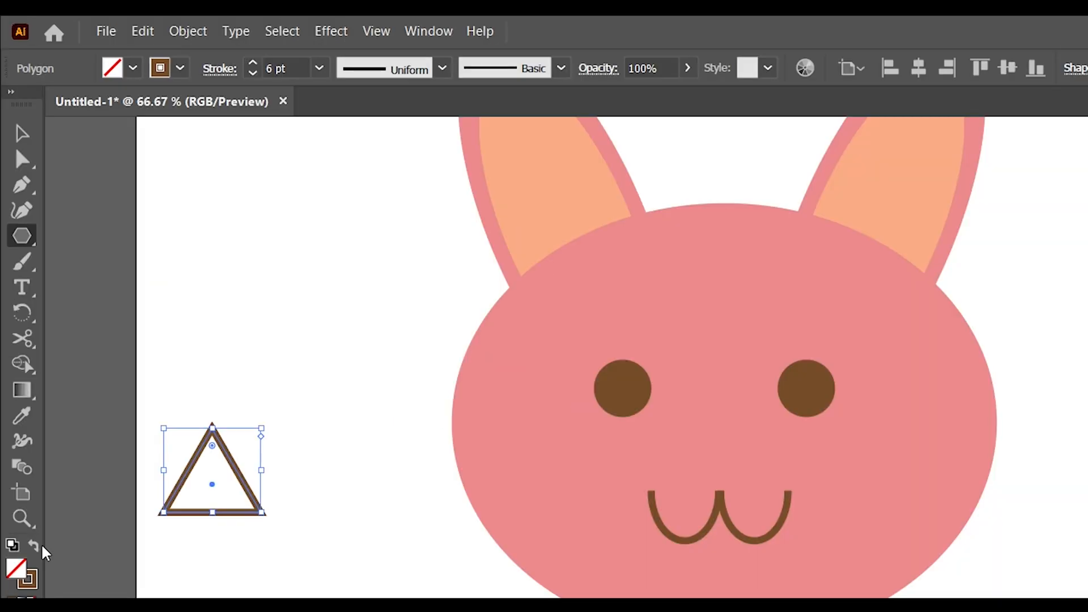
pyautogui.click(34, 545)
pyautogui.click(22, 133)
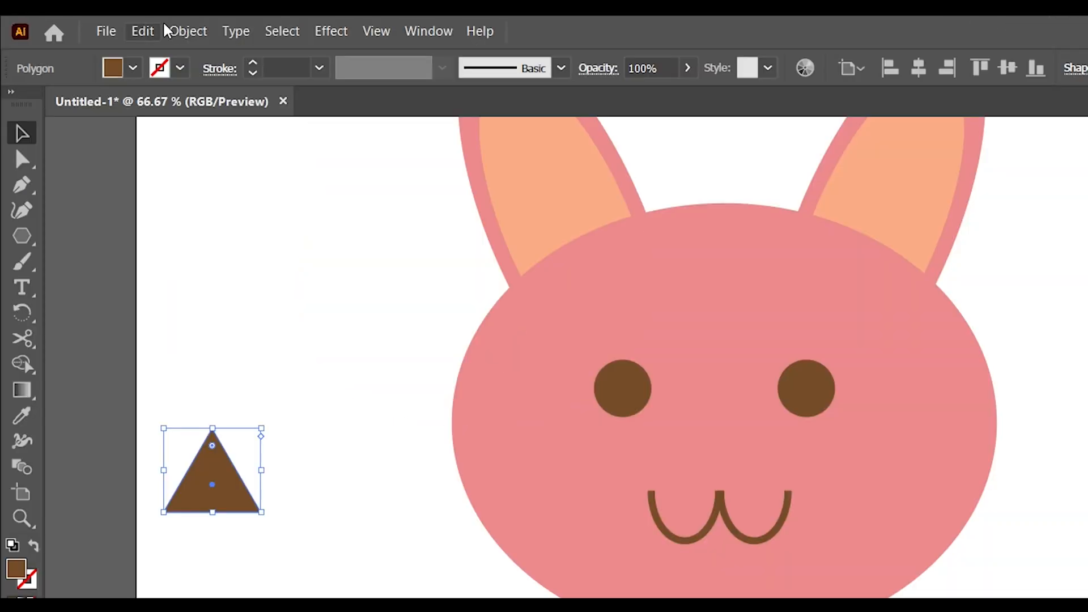
# Rotate the brown triangle by 180° so that it points downward.
pyautogui.click(124, 24)
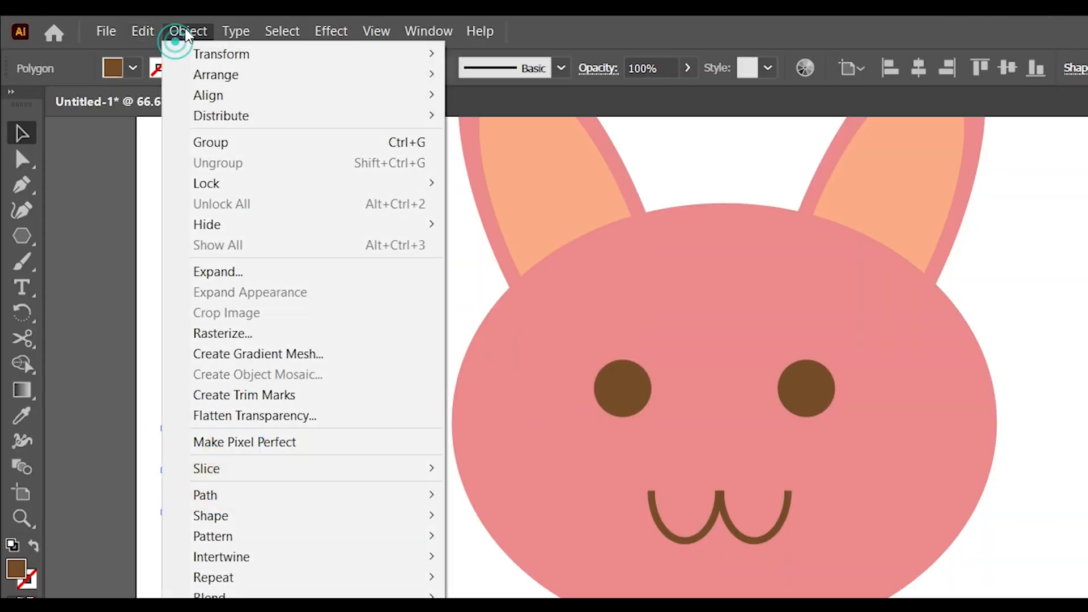
pyautogui.moveTo(145, 43)
pyautogui.click(494, 101)
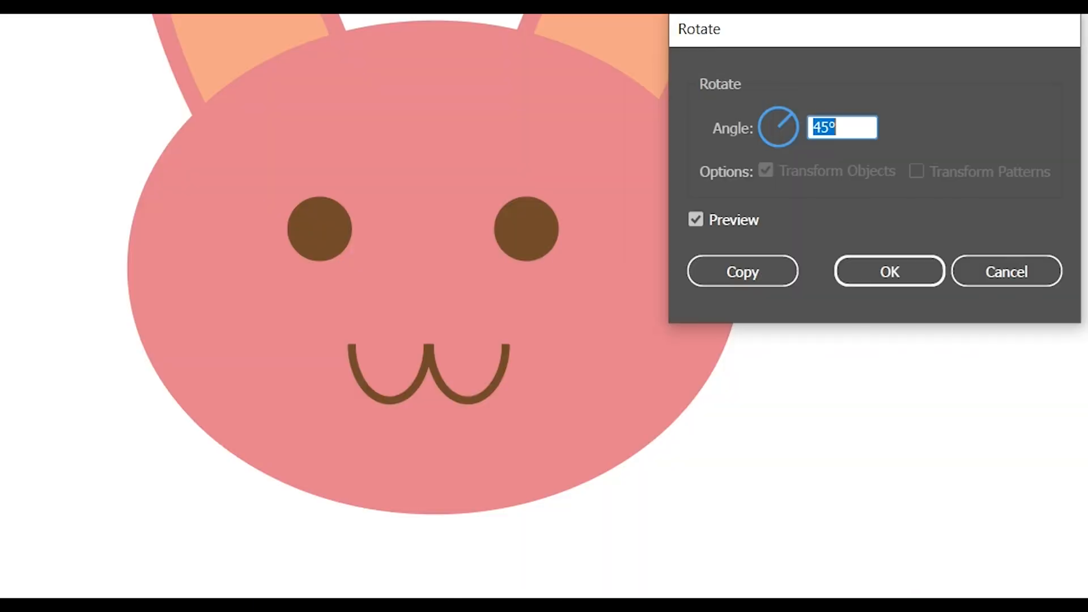
pyautogui.write('180')
pyautogui.press('Return')
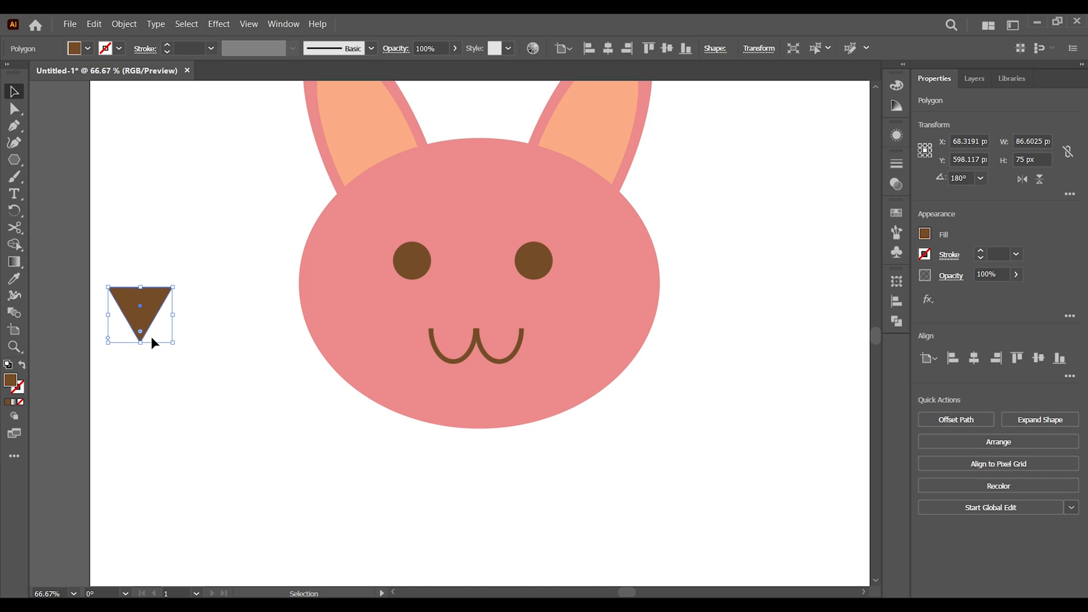
# Round the triangle's corners and place it at about 46 × 42 px over the centre of the mouth as the nose.
pyautogui.click(14, 109)
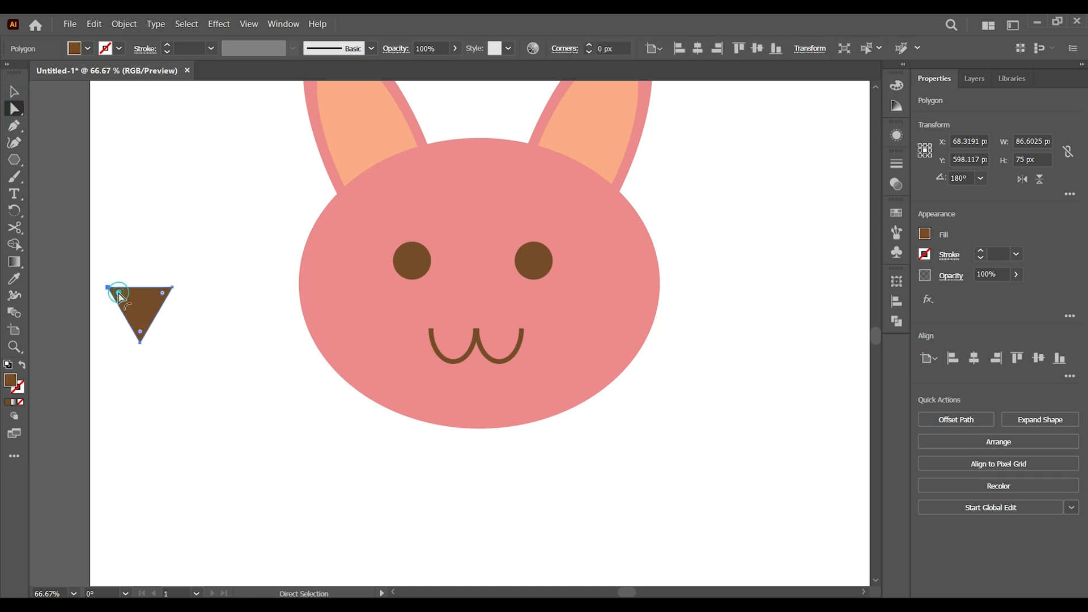
pyautogui.moveTo(118, 293); pyautogui.dragTo(478, 317)
pyautogui.click(14, 91)
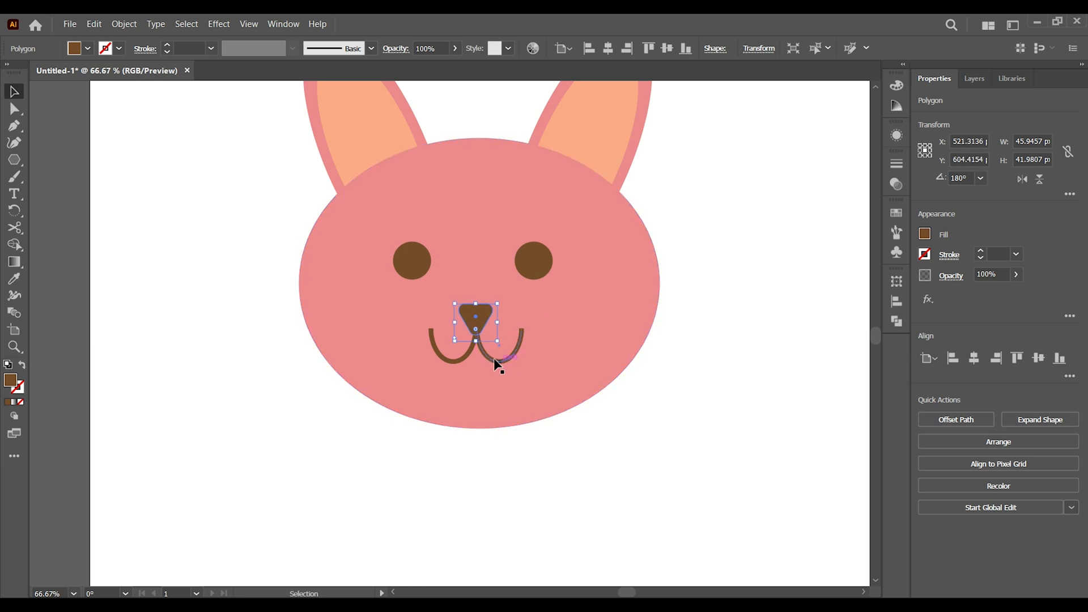
# Select both mouth arcs and group them.
pyautogui.click(491, 358)
pyautogui.keyDown('shift'); pyautogui.click(461, 356); pyautogui.keyUp('shift')
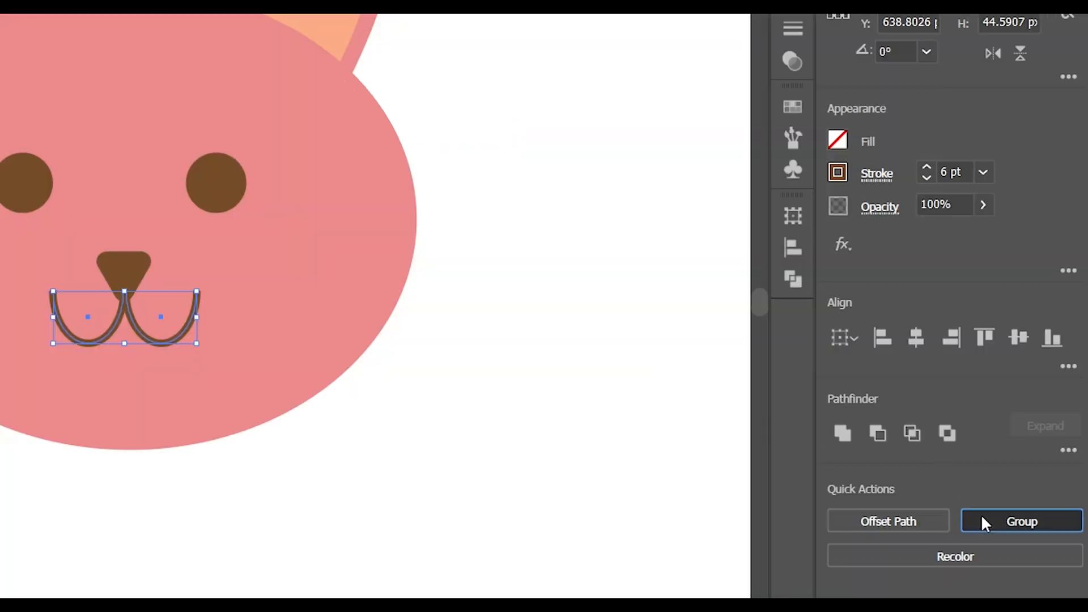
pyautogui.click(1041, 474)
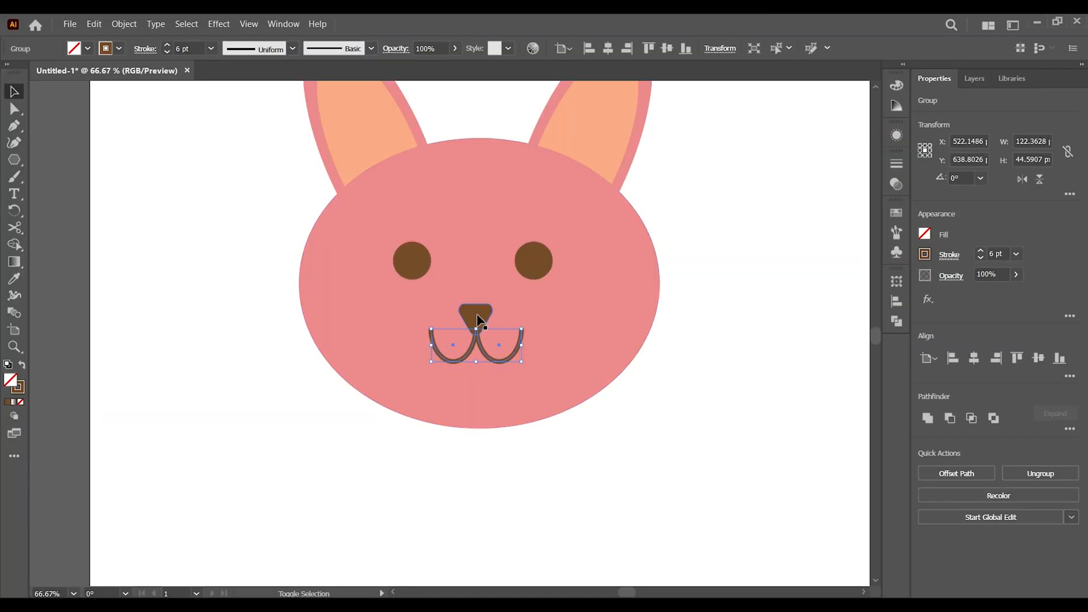
# Centre the nose and the mouth group horizontally on each other and group them together.
pyautogui.keyDown('shift'); pyautogui.click(477, 314); pyautogui.keyUp('shift')
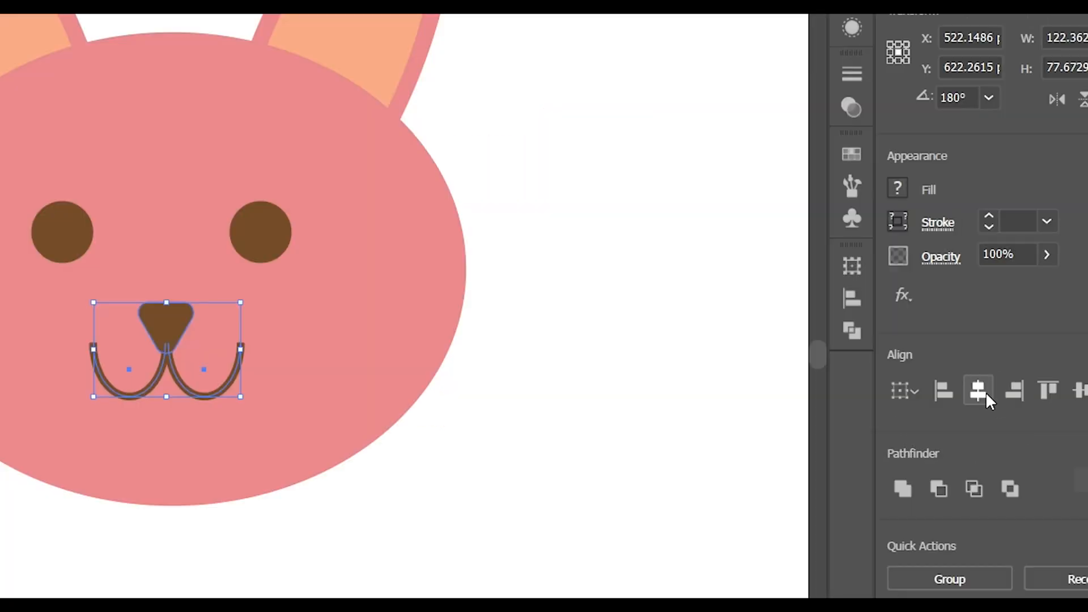
pyautogui.click(980, 390)
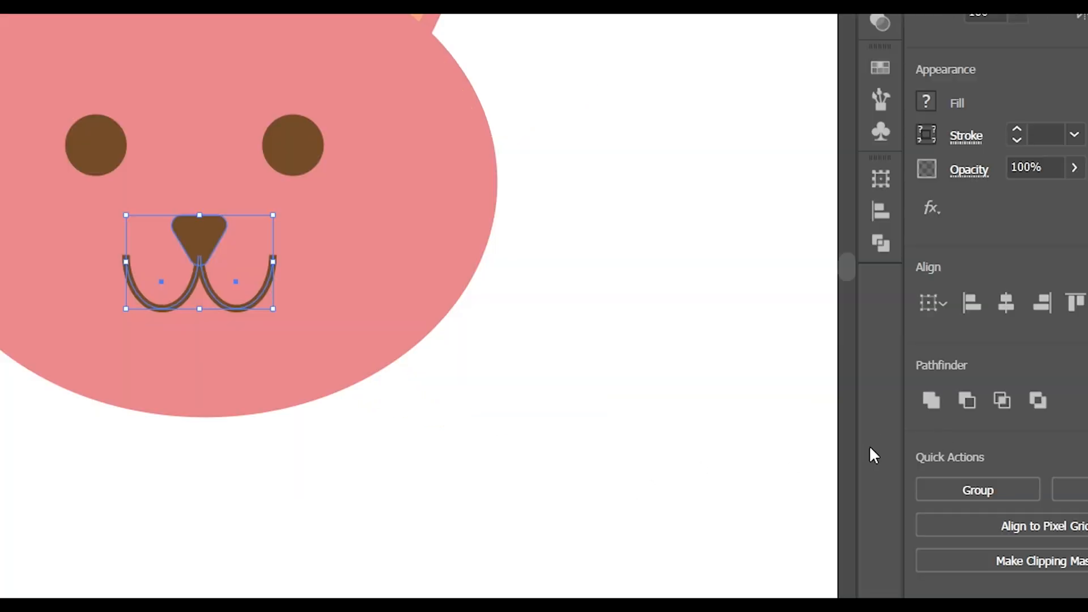
pyautogui.click(947, 489)
# Scale the nose and mouth group down to about 91 × 58 px and centre it below the eyes.
pyautogui.click(485, 507)
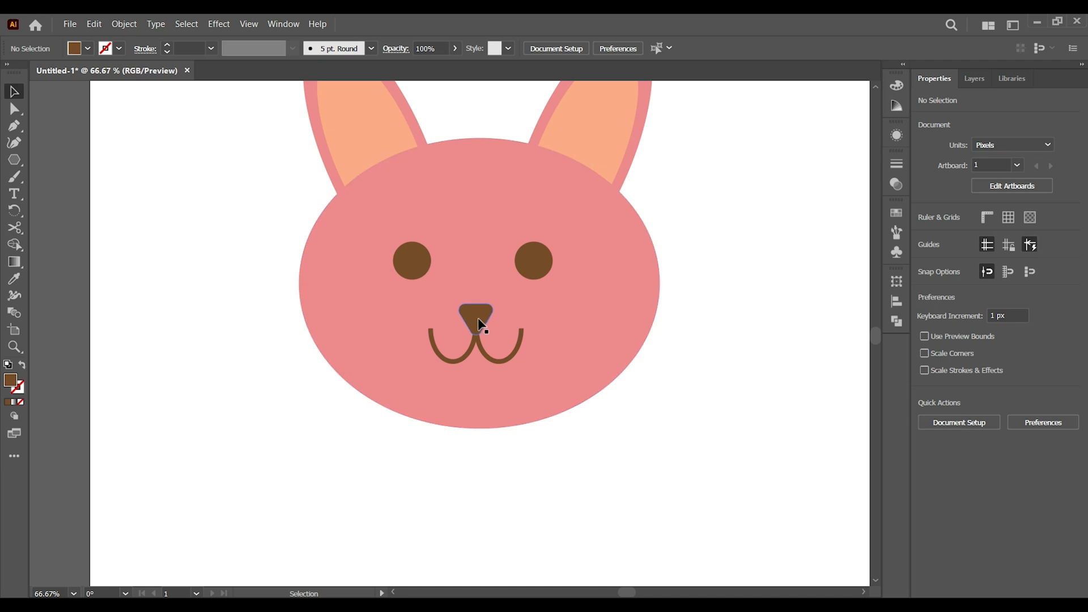
pyautogui.moveTo(480, 326); pyautogui.dragTo(515, 298)
pyautogui.click(564, 478)
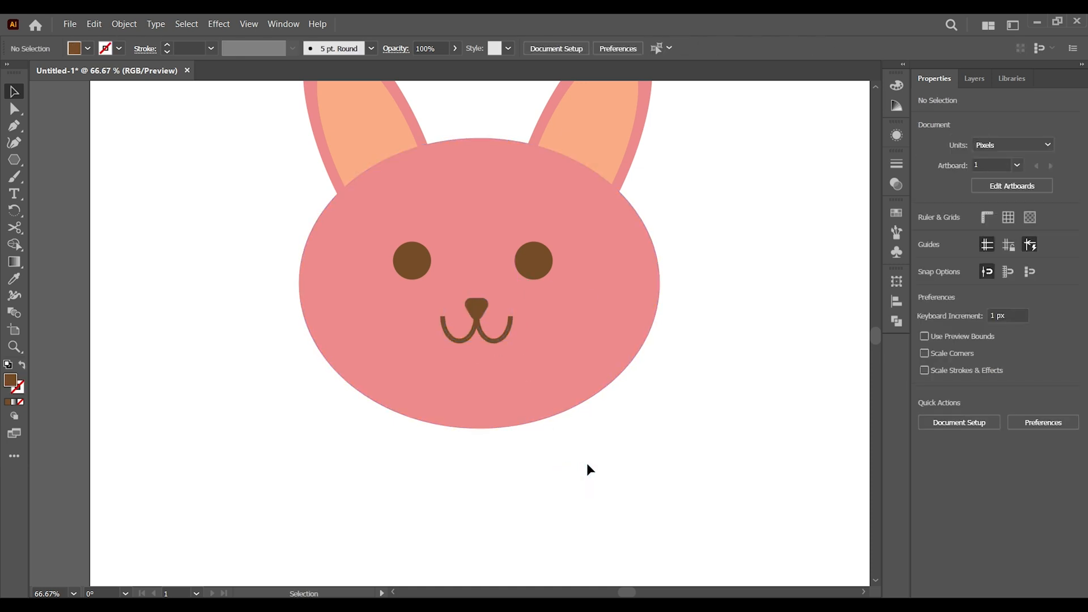
# Select both ears of the rabbit and group them.
pyautogui.hotkey('ctrl', '-')
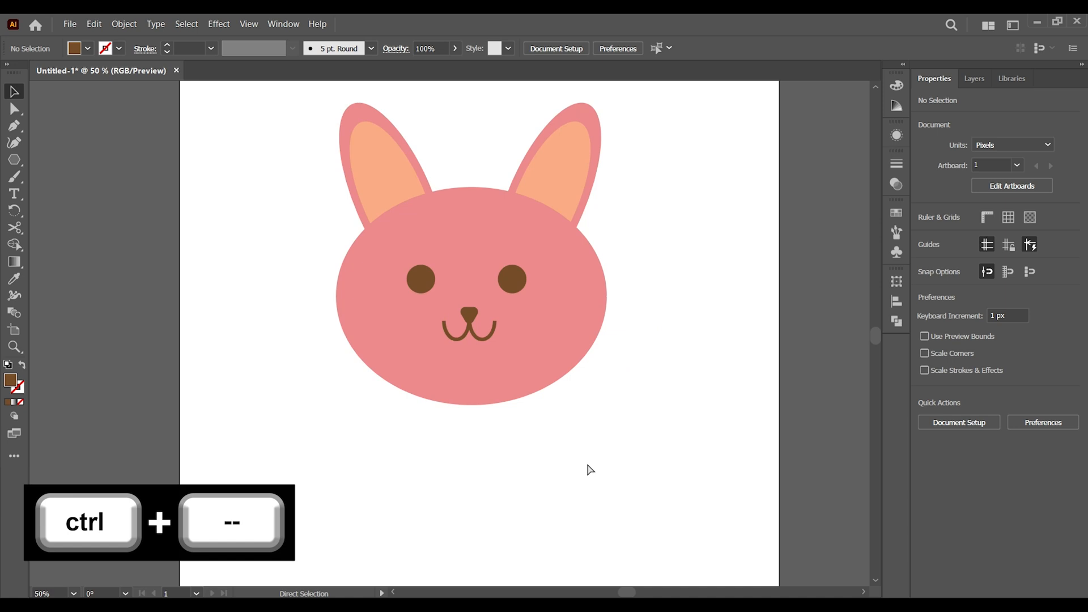
pyautogui.hotkey('ctrl', '-')
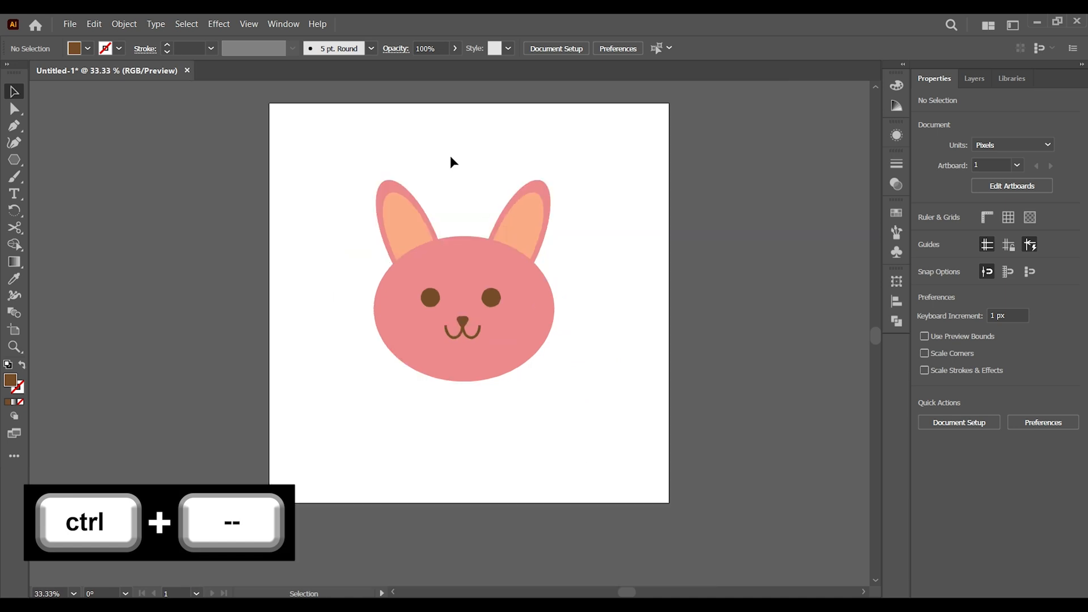
pyautogui.moveTo(294, 114); pyautogui.dragTo(622, 212)
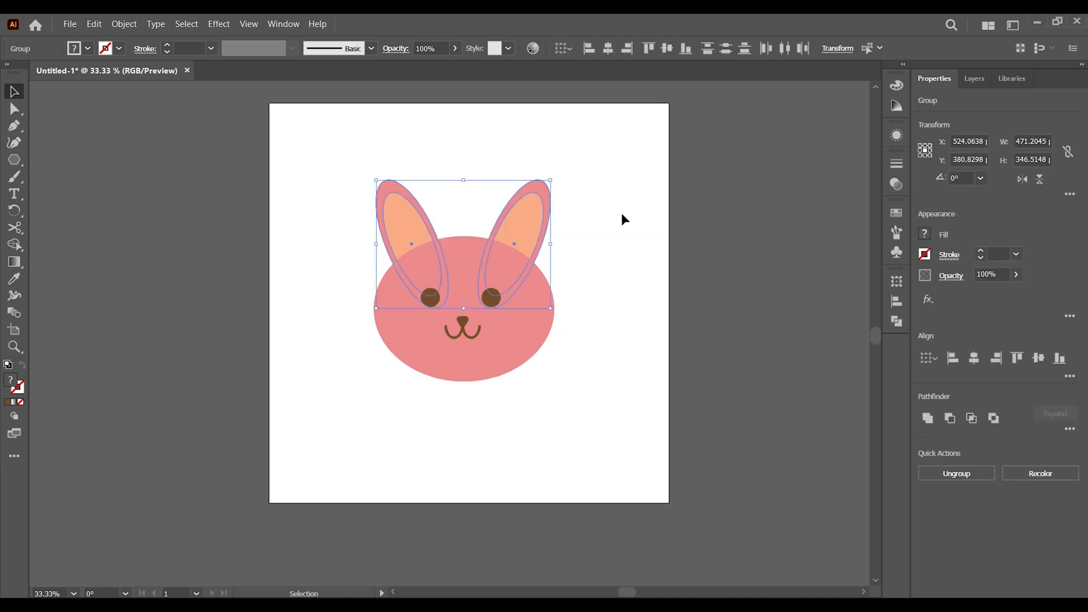
pyautogui.rightClick(520, 205)
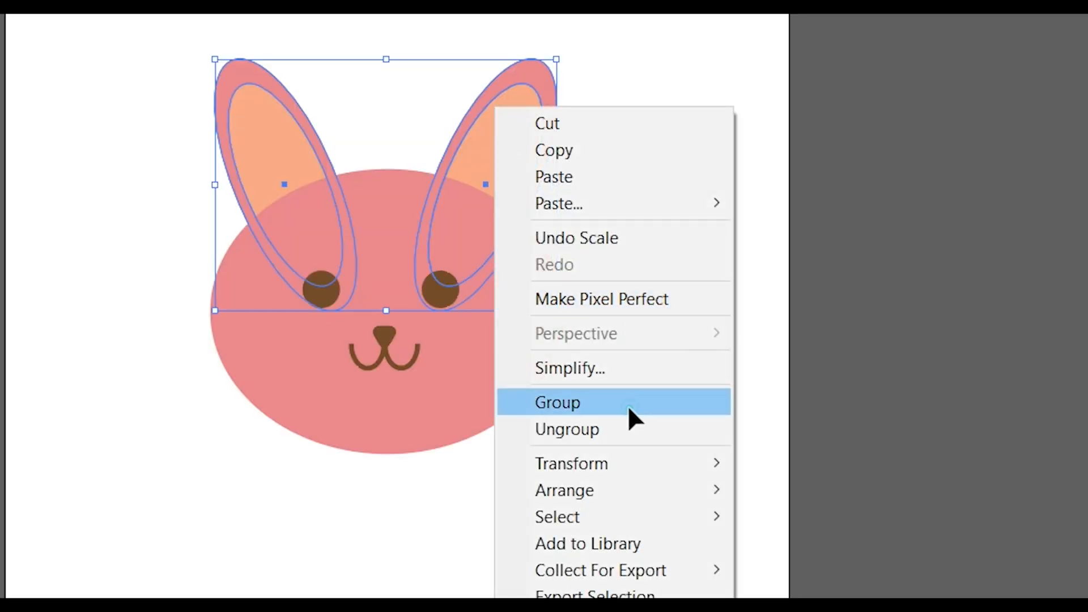
pyautogui.click(628, 402)
pyautogui.click(656, 464)
# Select both brown eyes and group them.
pyautogui.click(441, 289)
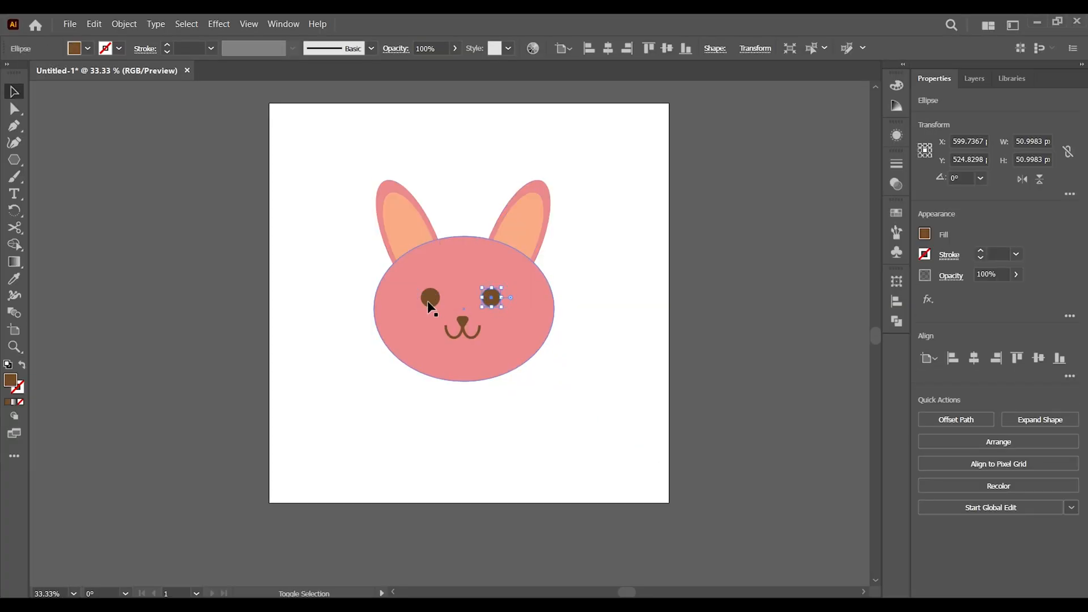
pyautogui.keyDown('shift'); pyautogui.click(430, 301); pyautogui.keyUp('shift')
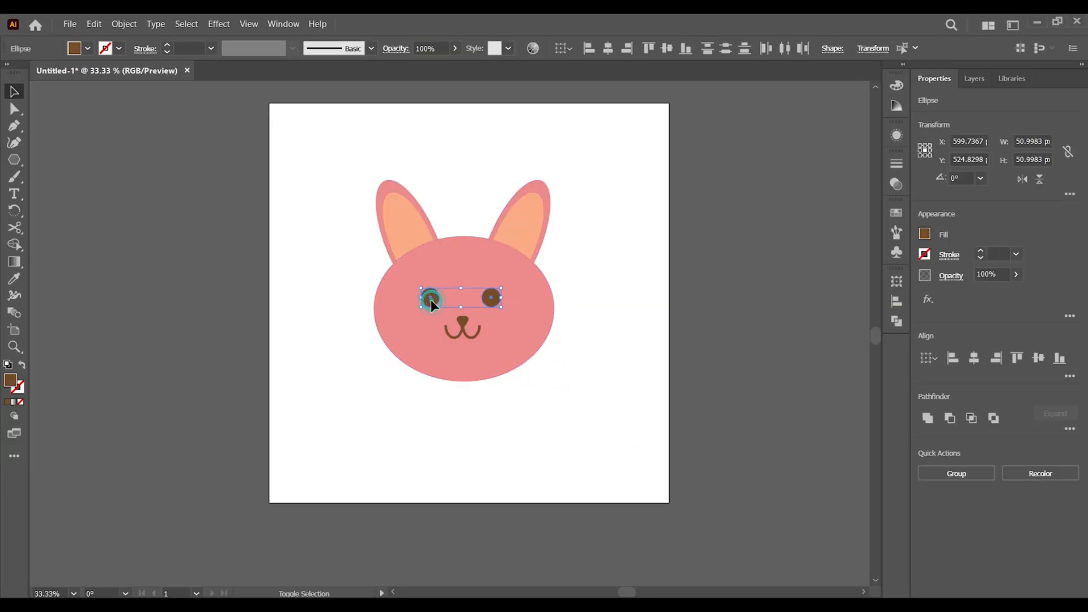
pyautogui.rightClick(492, 296)
pyautogui.click(549, 428)
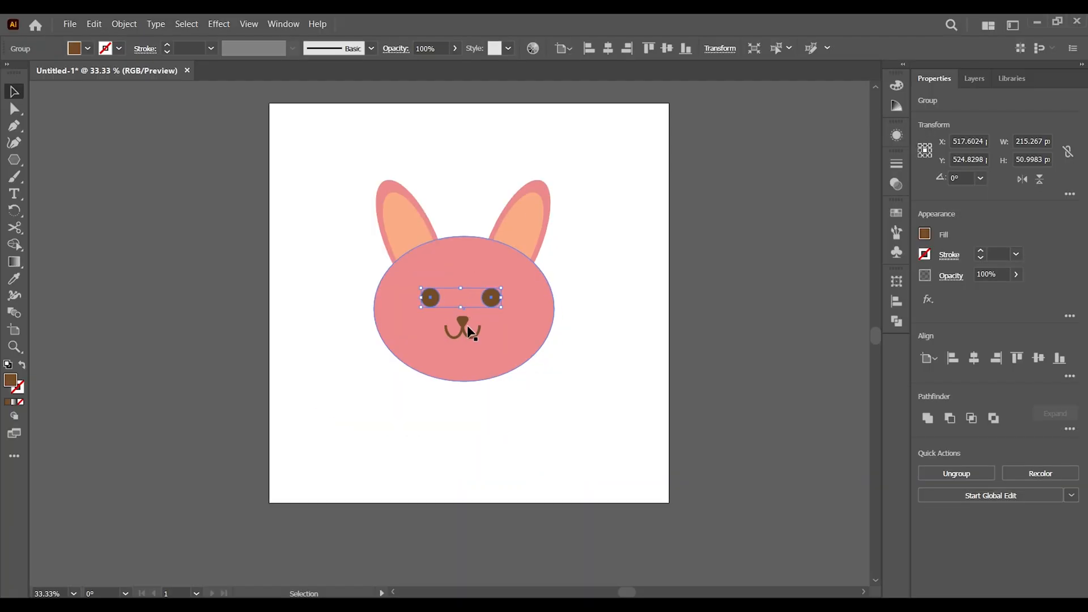
pyautogui.click(464, 325)
pyautogui.rightClick(464, 326)
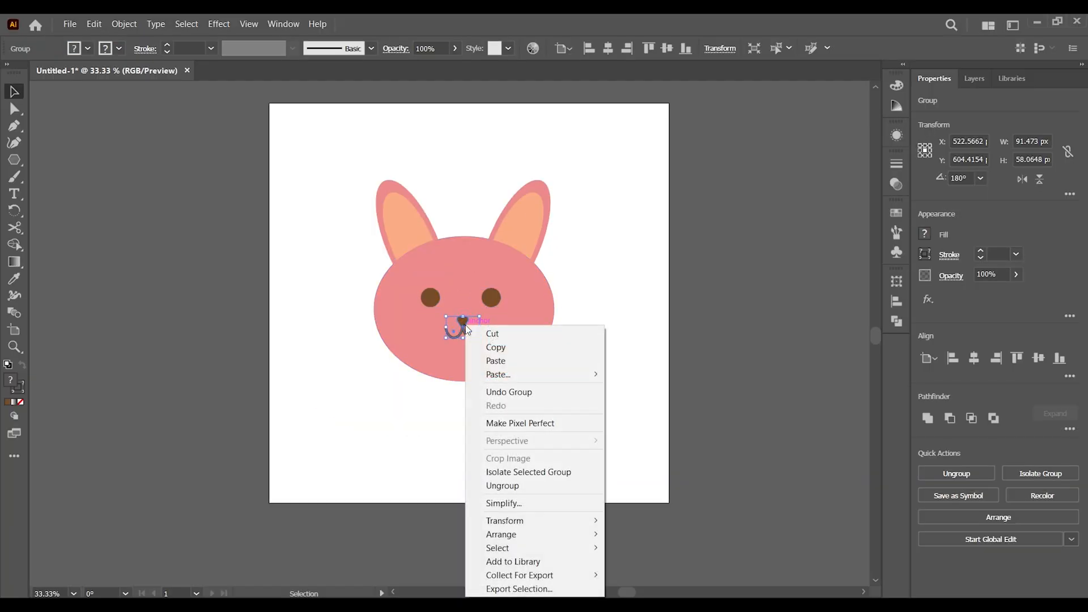
pyautogui.click(622, 298)
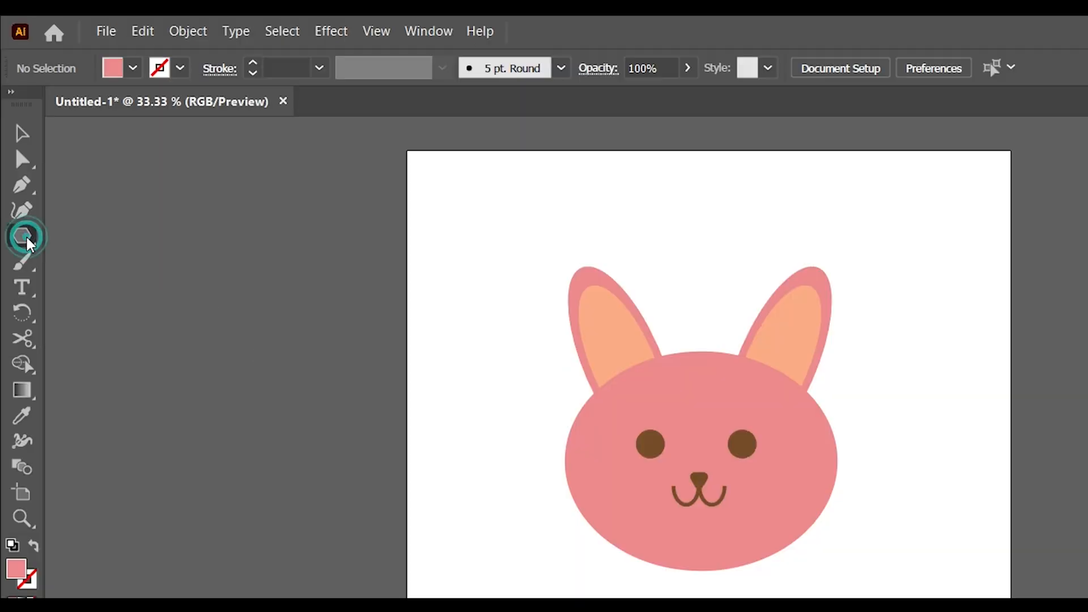
# Draw an upright rectangle about 90 × 167 px left of the rabbit's head and fill it with magenta.
pyautogui.click(14, 160)
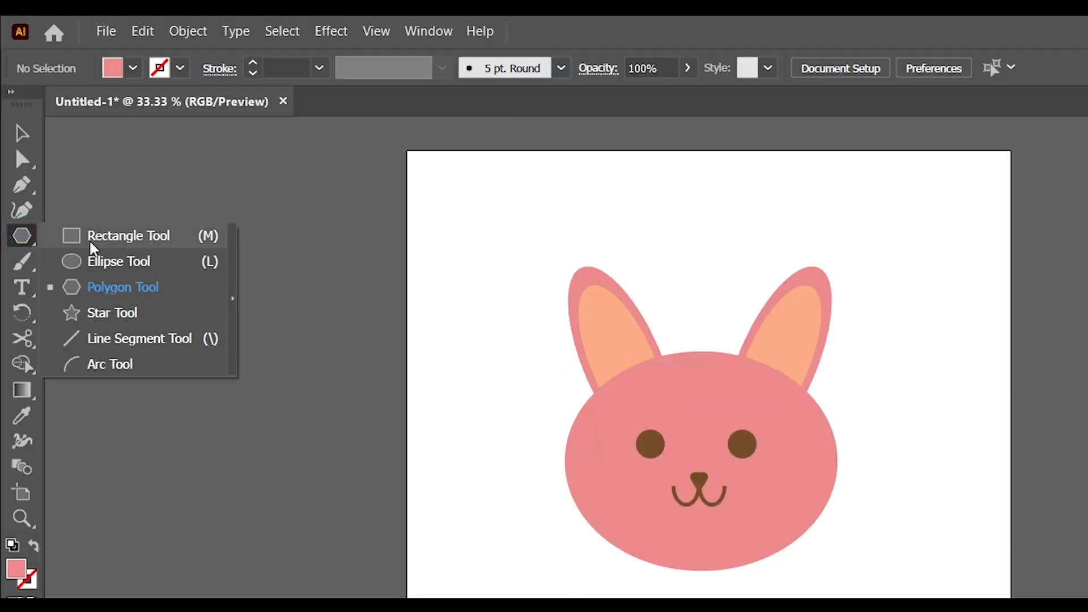
pyautogui.click(94, 248)
pyautogui.moveTo(461, 420); pyautogui.dragTo(484, 461)
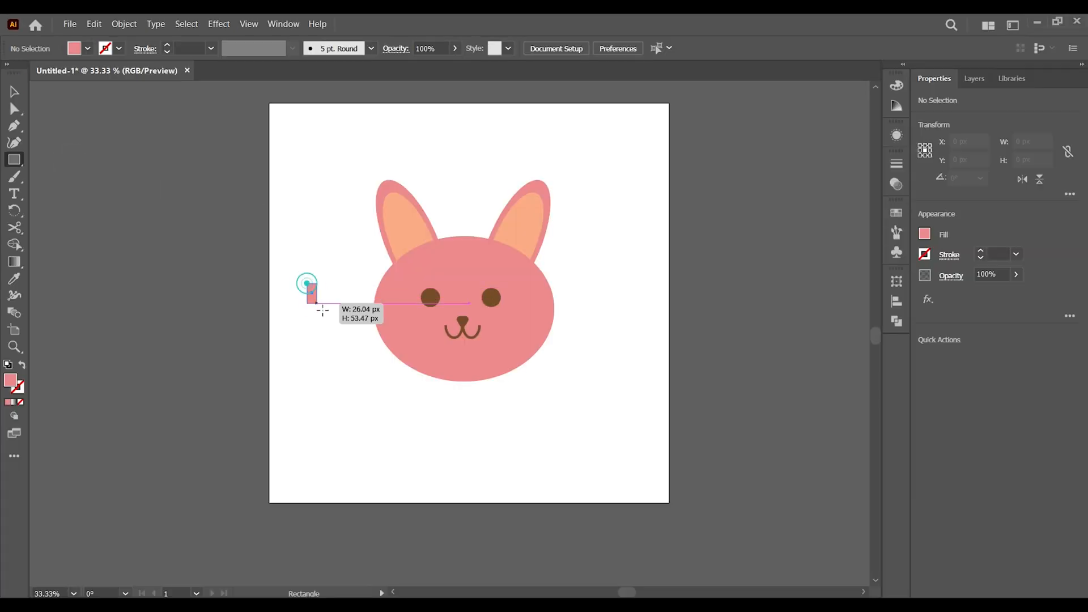
pyautogui.moveTo(322, 310); pyautogui.dragTo(341, 345)
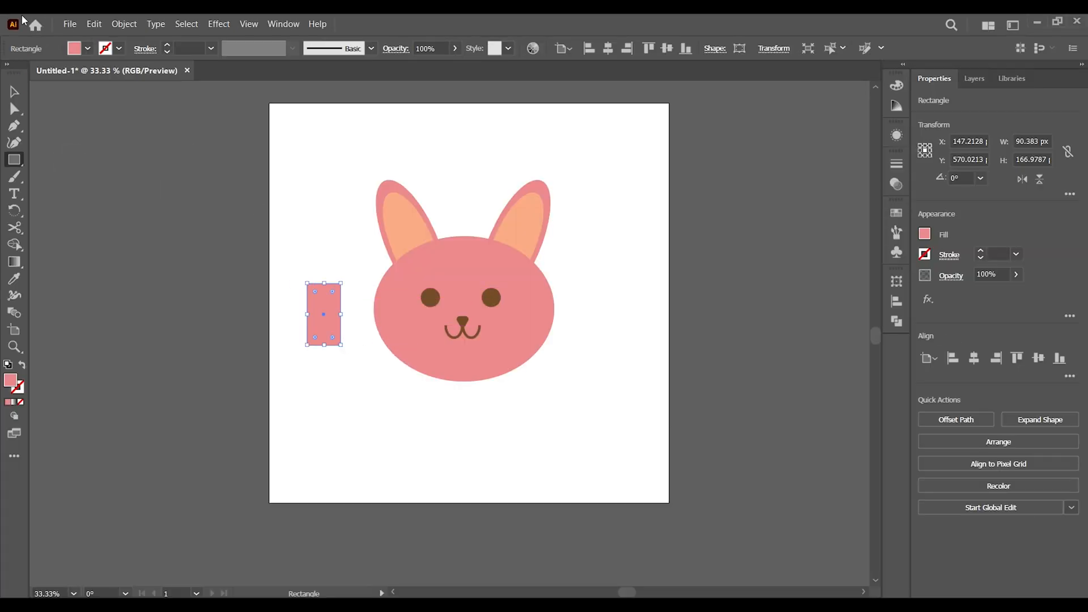
pyautogui.click(78, 47)
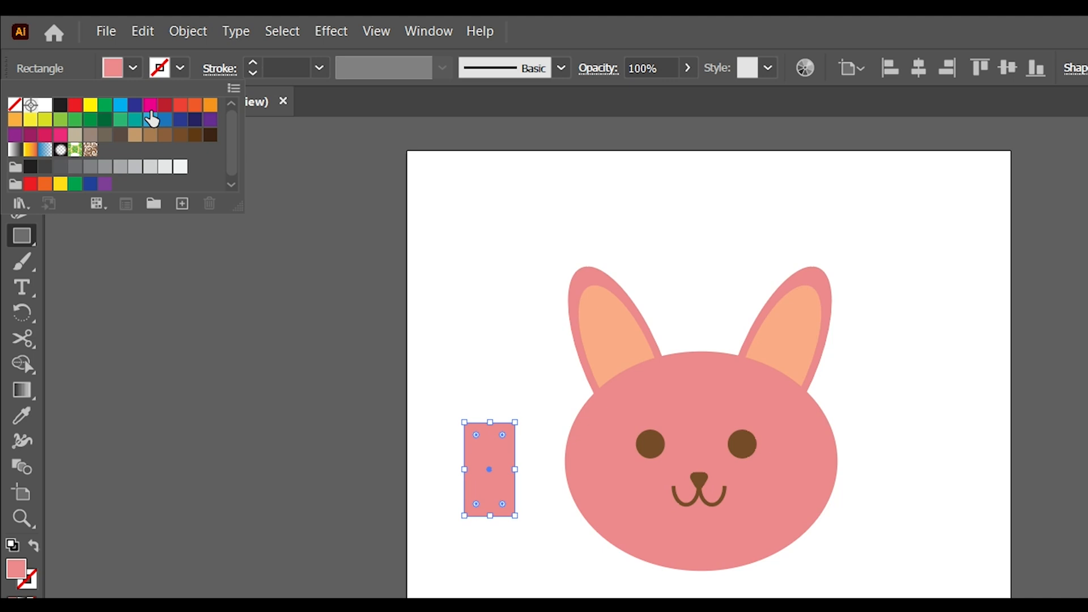
pyautogui.click(150, 105)
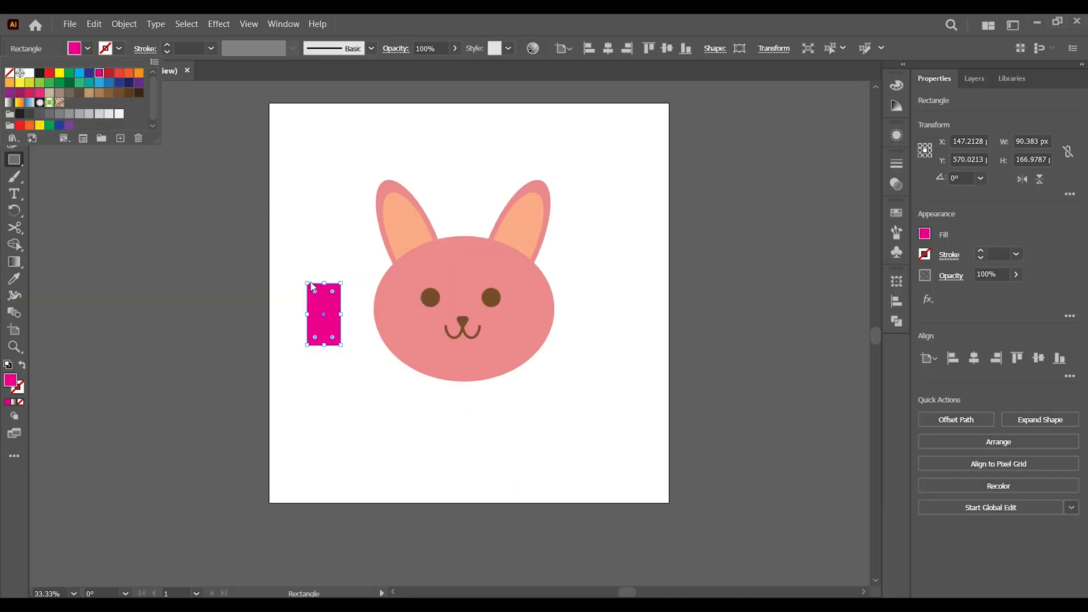
pyautogui.press('Escape')
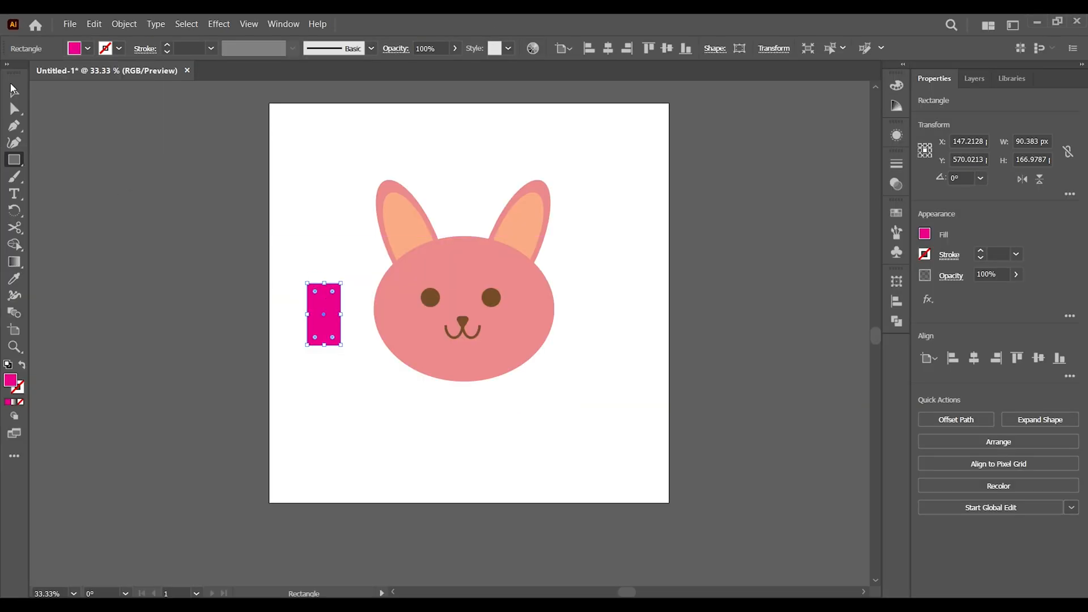
# Round the magenta rectangle's corners to about 24 px and resize it to about 72 × 105 px.
pyautogui.press('a')
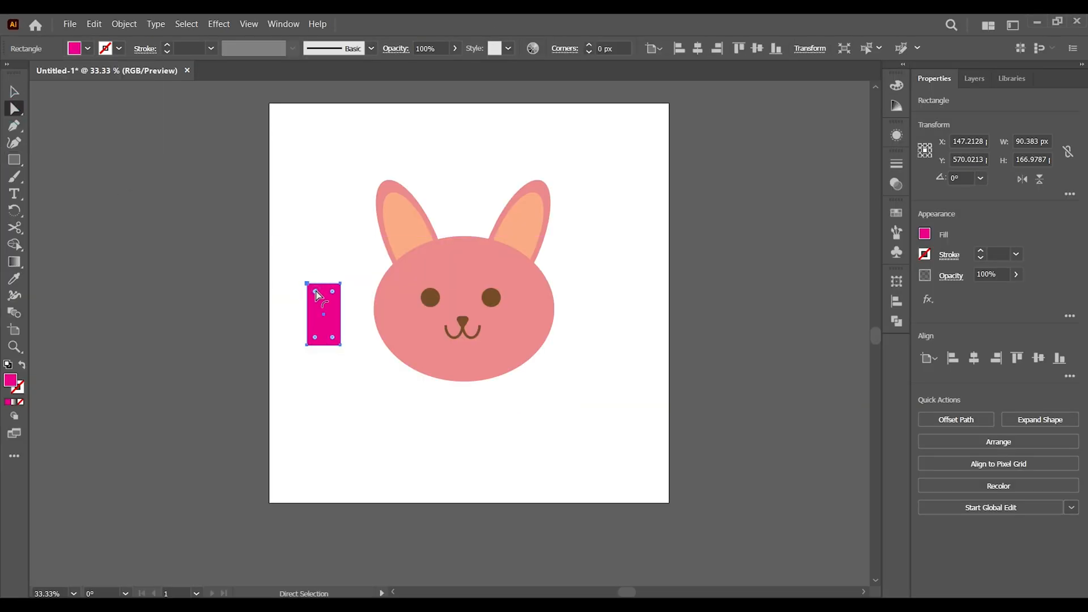
pyautogui.moveTo(316, 293); pyautogui.dragTo(319, 294)
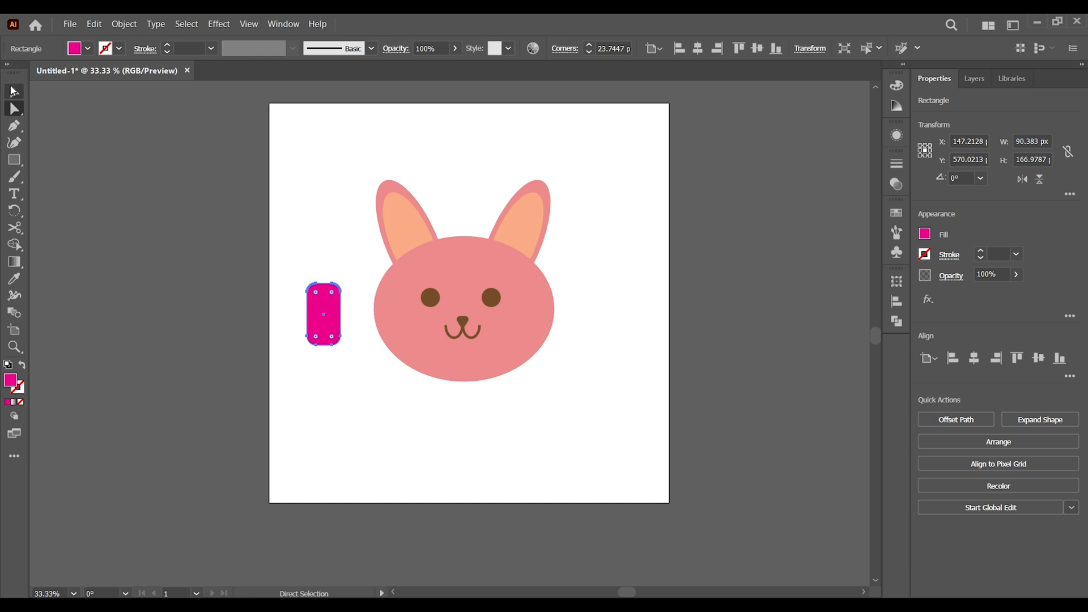
pyautogui.click(14, 91)
pyautogui.moveTo(340, 282); pyautogui.dragTo(342, 317)
pyautogui.click(347, 362)
pyautogui.click(329, 312)
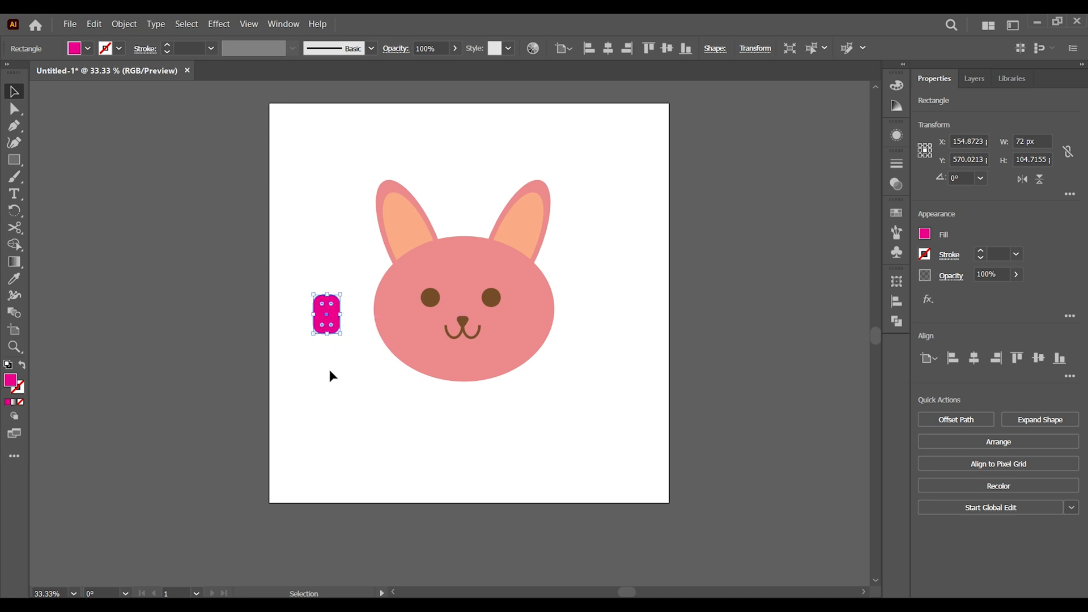
pyautogui.click(330, 370)
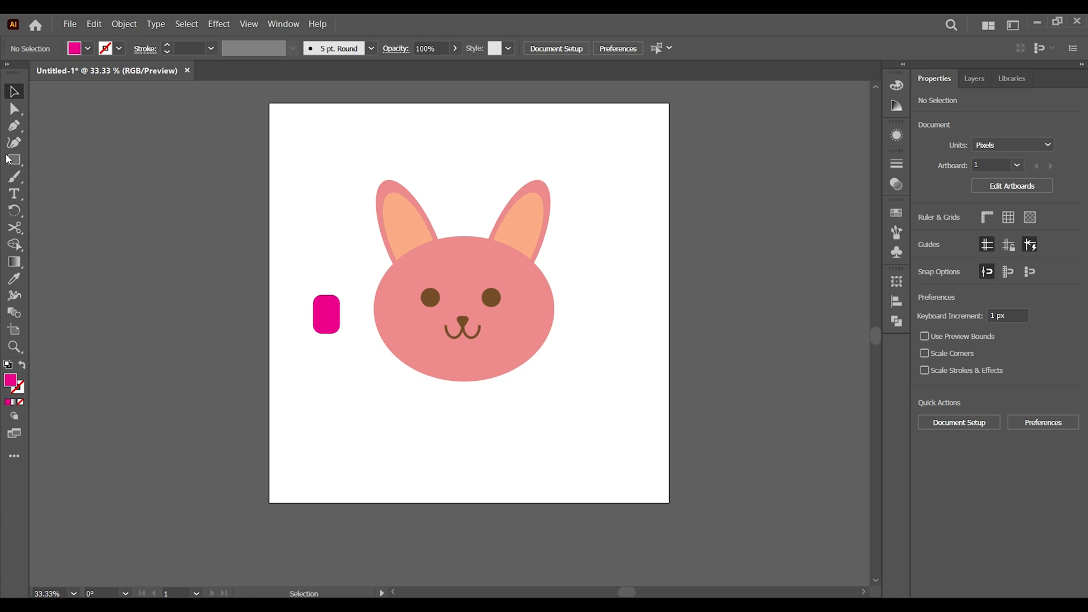
# Move the rounded rectangle below the head and place a duplicate to its right with a small gap.
pyautogui.moveTo(15, 158); pyautogui.dragTo(144, 128)
pyautogui.press('v')
pyautogui.moveTo(327, 316); pyautogui.dragTo(369, 437)
# Square off the two right-hand corners of the duplicate rectangle to a 0 px radius.
pyautogui.press('z')
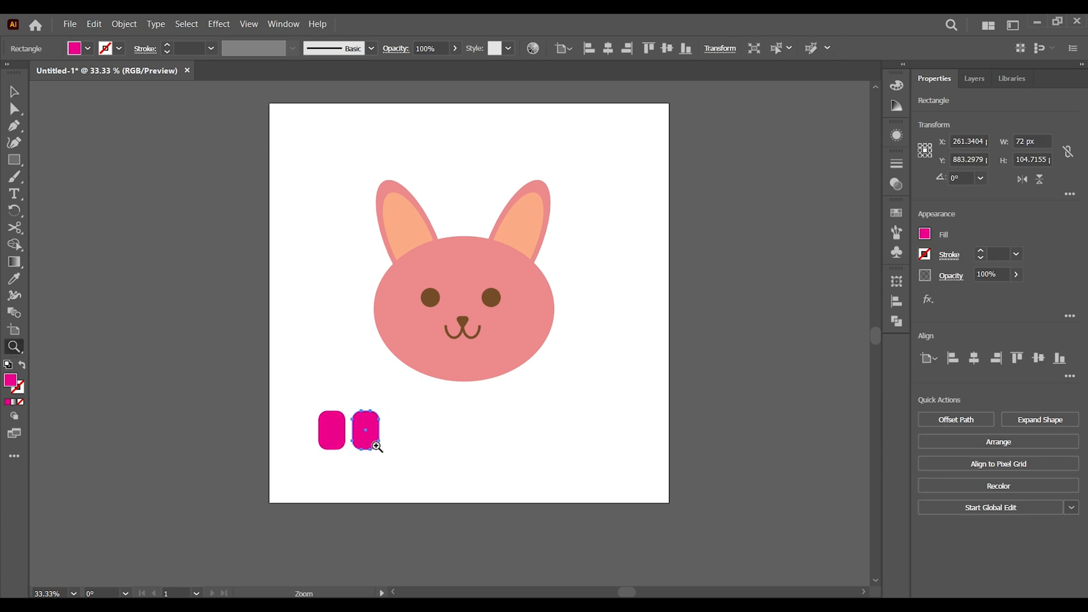
pyautogui.click(352, 440)
pyautogui.click(411, 367)
pyautogui.click(525, 278)
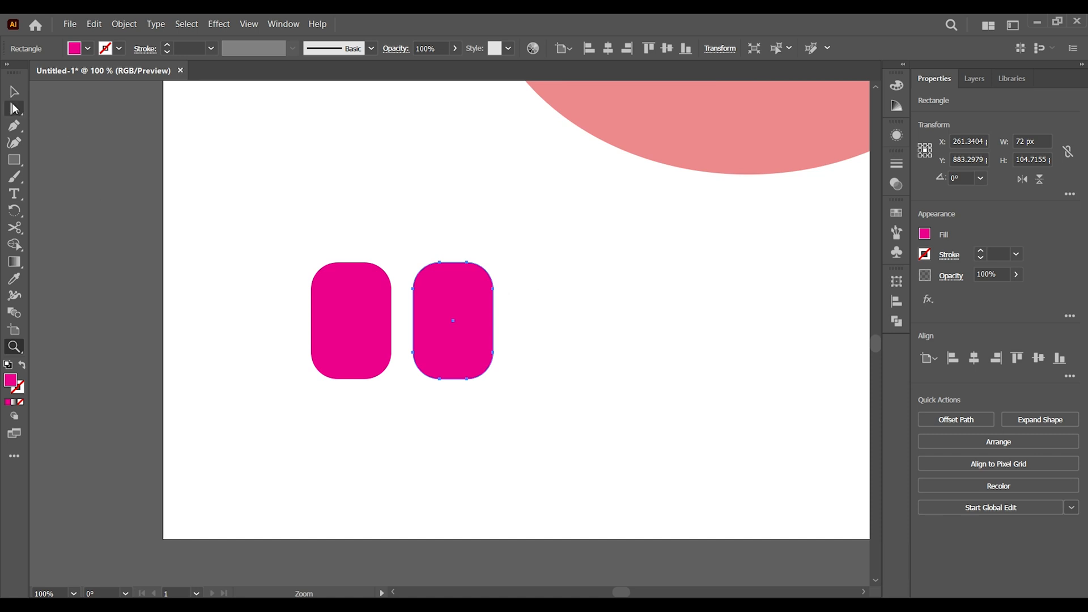
pyautogui.press('v')
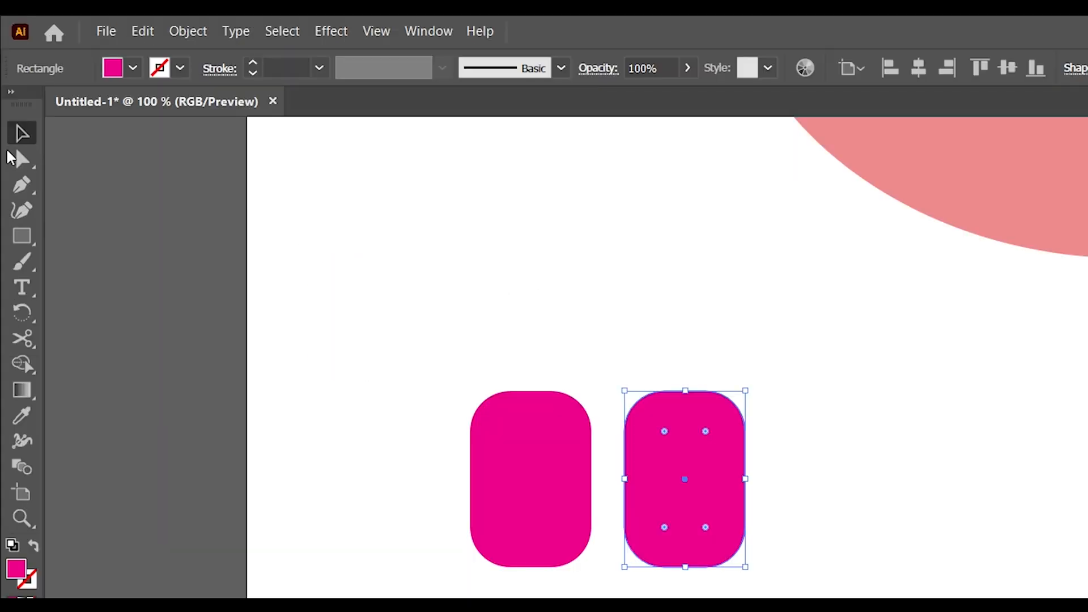
pyautogui.click(14, 109)
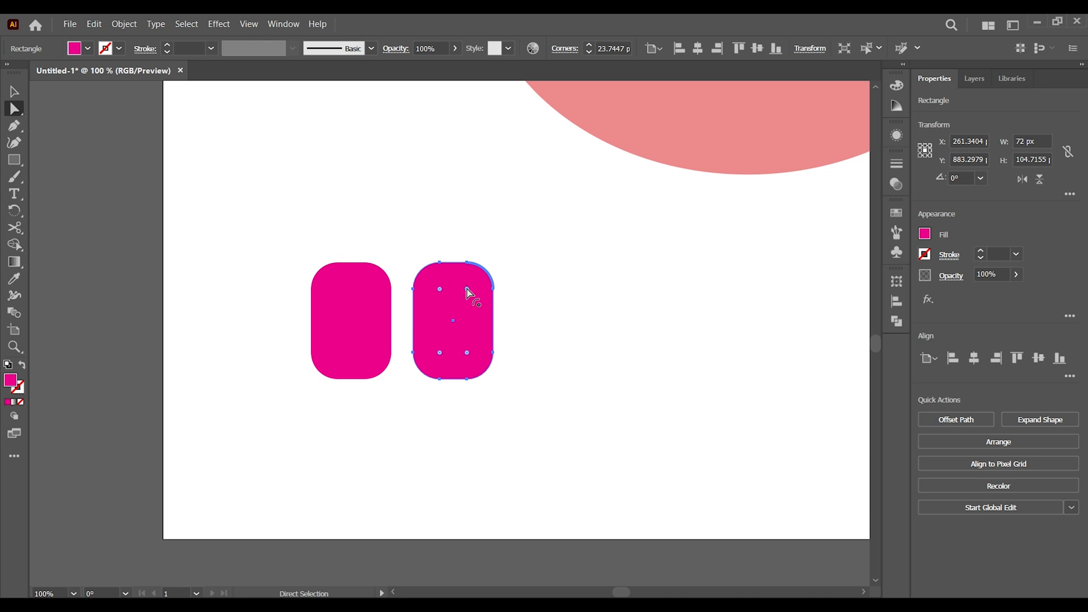
pyautogui.moveTo(467, 289); pyautogui.dragTo(509, 238)
pyautogui.moveTo(466, 354); pyautogui.dragTo(531, 420)
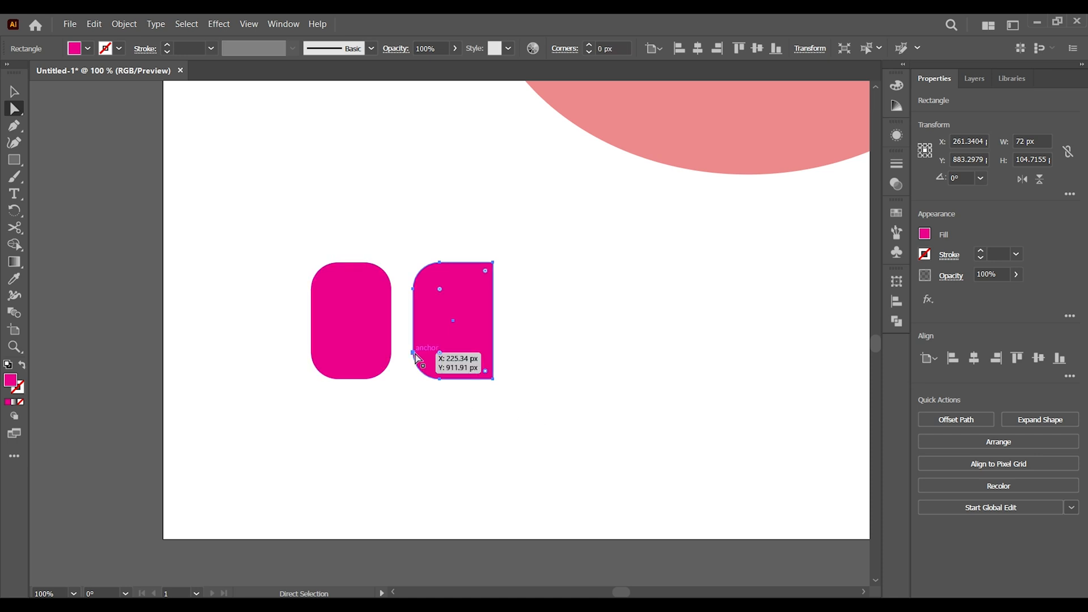
# Move the four left-hand anchor points of the duplicate rectangle inward vertically so the shape tapers toward its rounded left end.
pyautogui.moveTo(416, 356); pyautogui.dragTo(413, 333)
pyautogui.moveTo(413, 289); pyautogui.dragTo(415, 313)
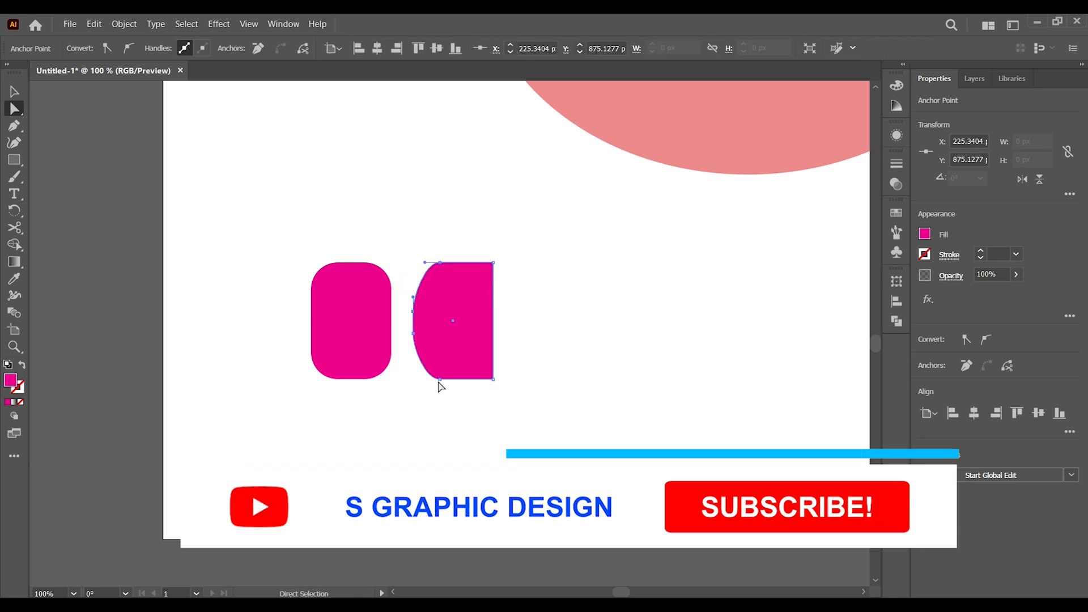
pyautogui.moveTo(438, 379); pyautogui.dragTo(437, 363)
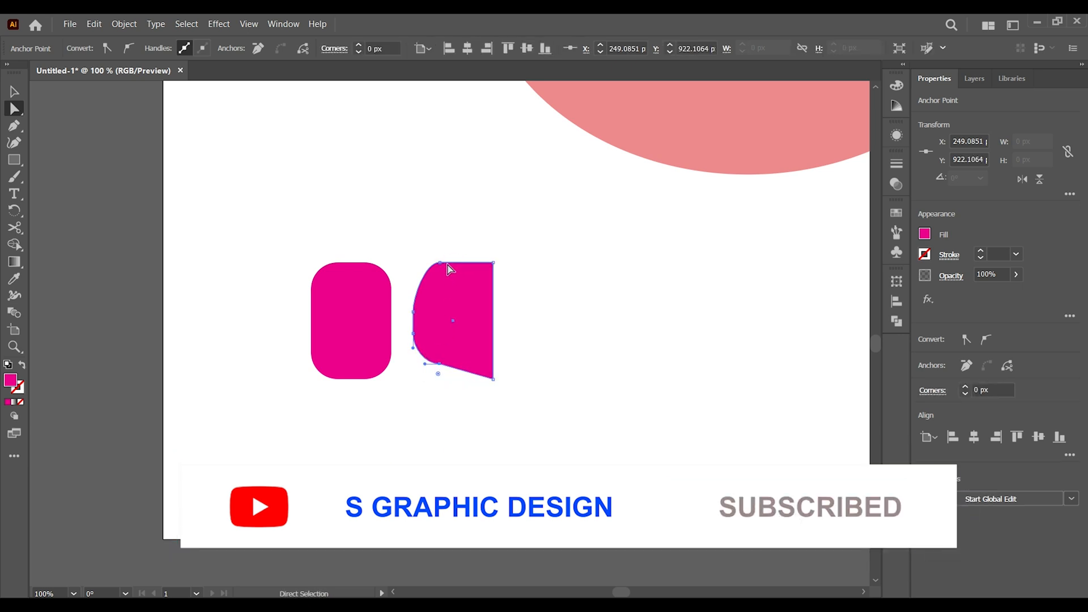
pyautogui.moveTo(441, 267); pyautogui.dragTo(440, 277)
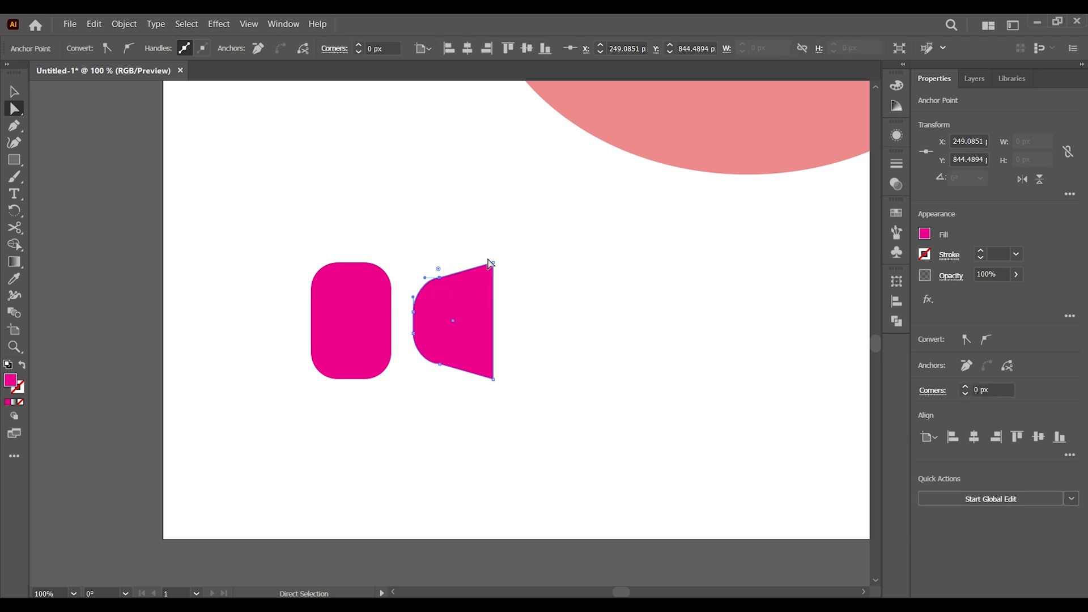
pyautogui.click(8, 92)
pyautogui.click(542, 245)
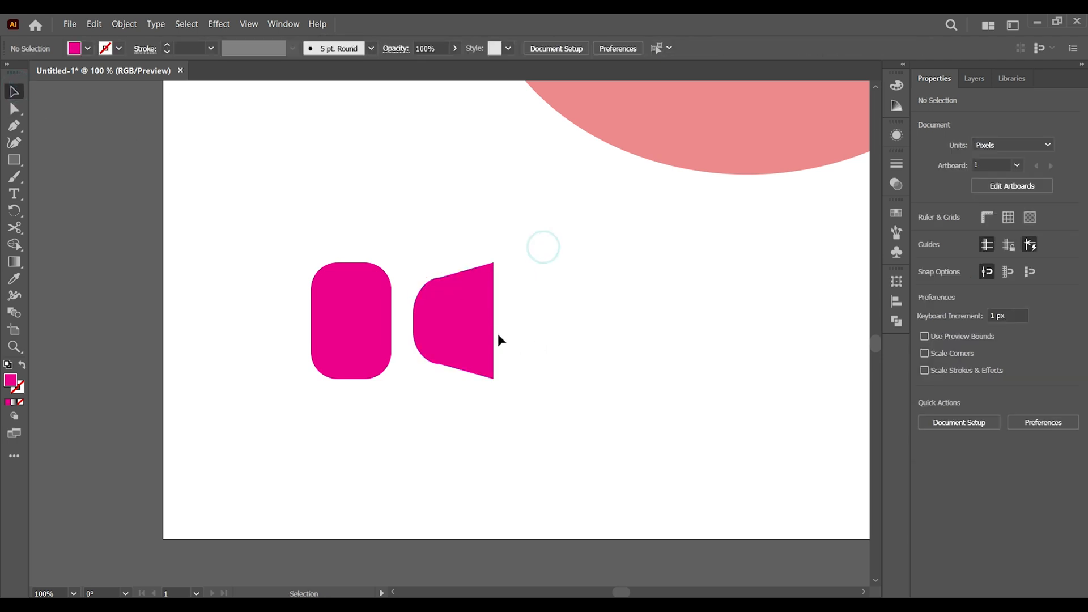
# Overlap the tapered shape with the right side of the rounded rectangle and align both on their vertical centres.
pyautogui.moveTo(482, 334); pyautogui.dragTo(425, 333)
pyautogui.moveTo(483, 238); pyautogui.dragTo(288, 406)
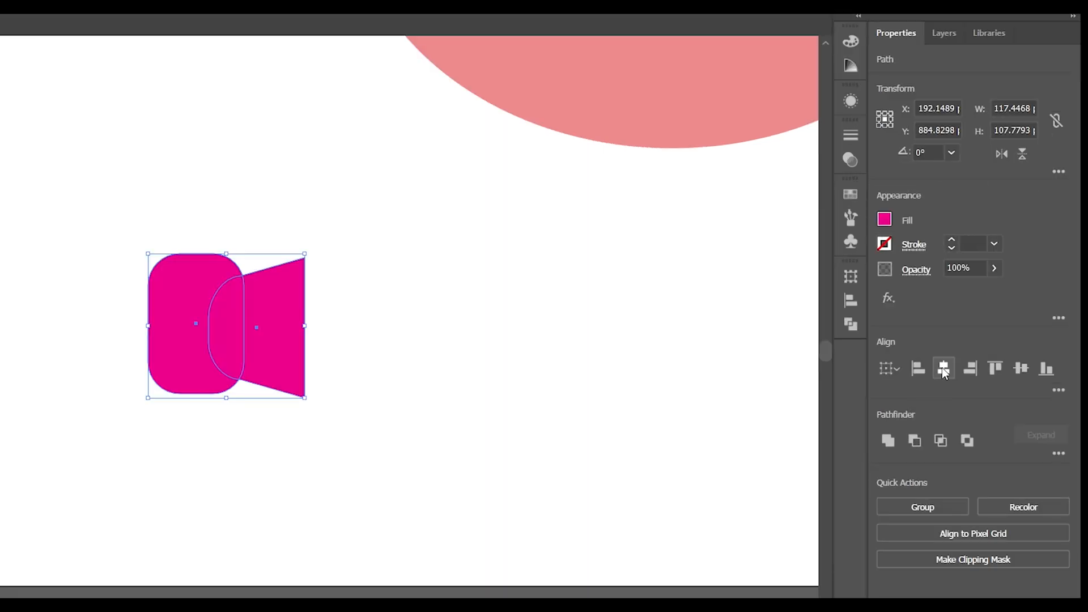
pyautogui.click(942, 367)
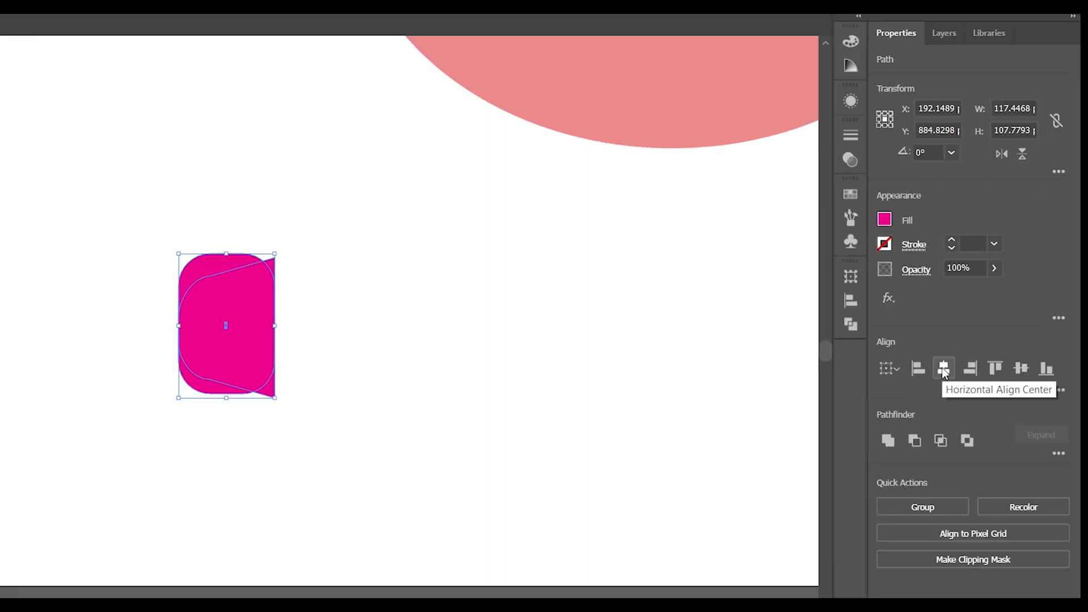
pyautogui.hotkey('ctrl', 'z')
pyautogui.click(1021, 368)
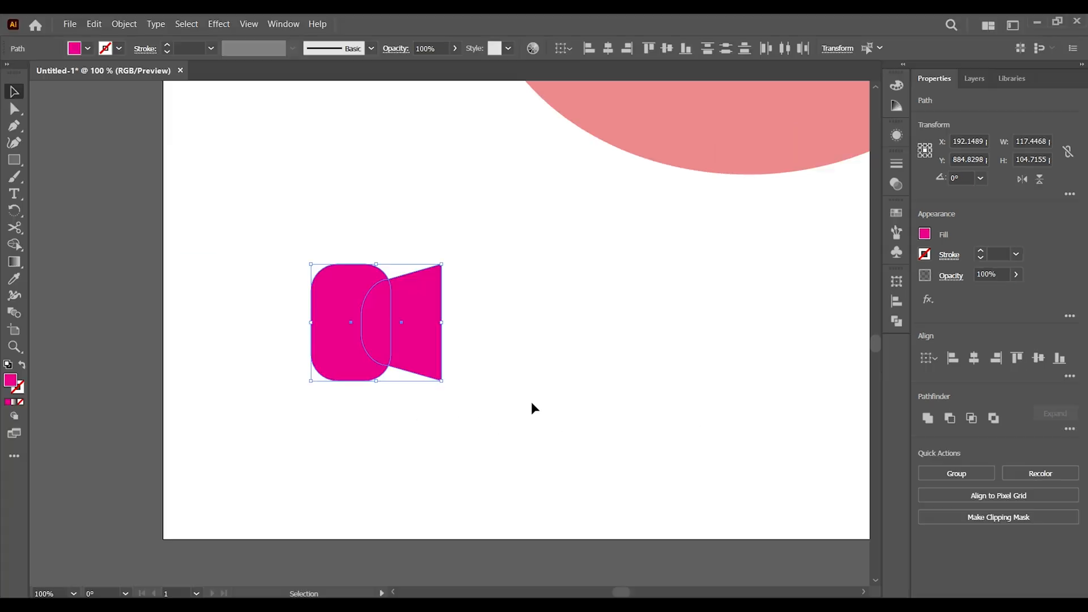
pyautogui.click(410, 422)
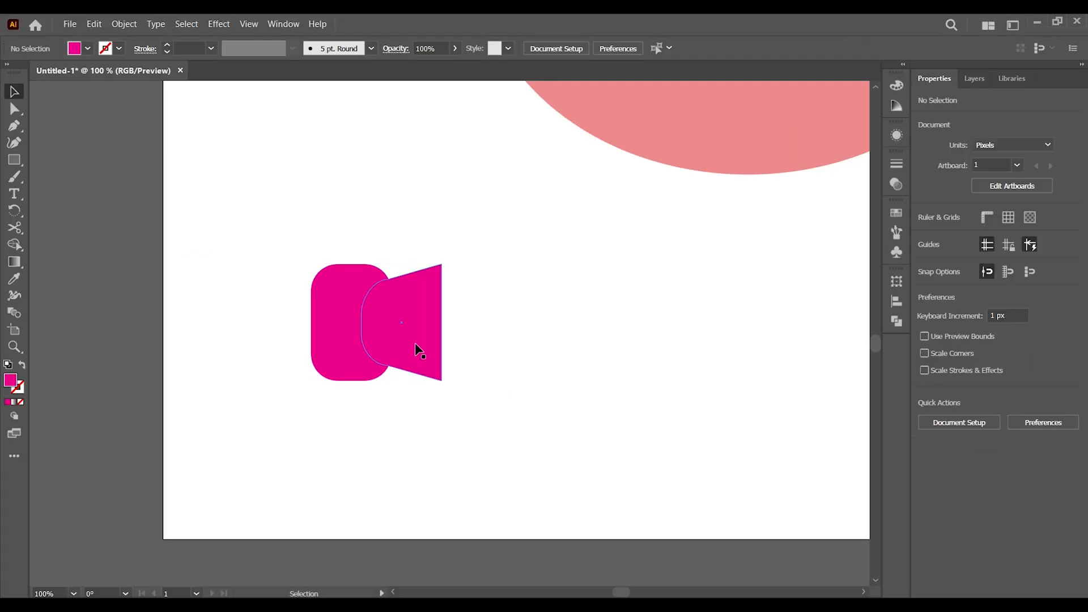
pyautogui.click(272, 345)
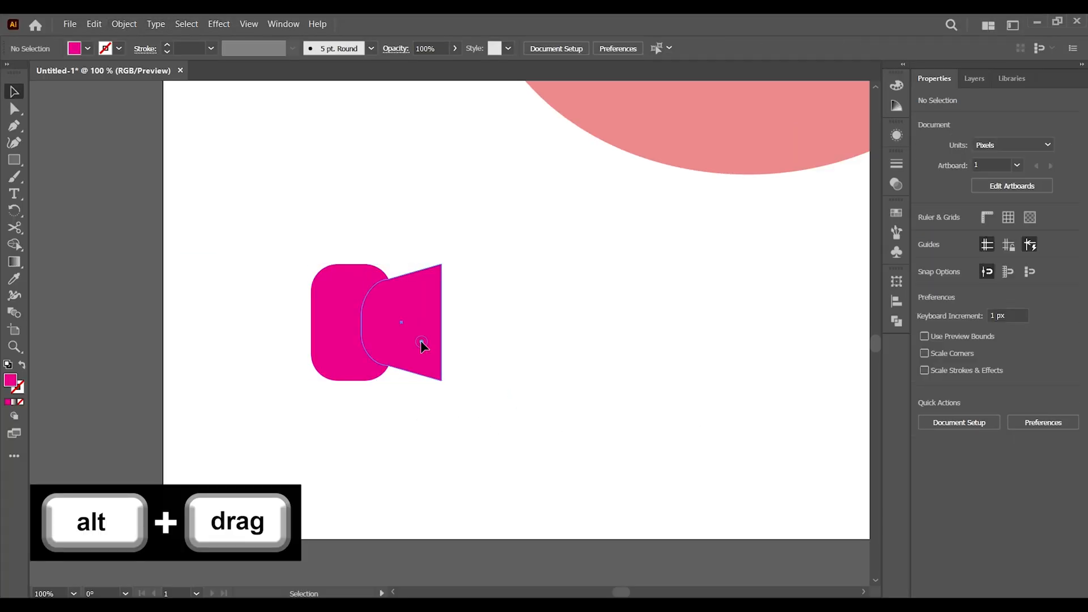
# Duplicate the tapered shape to the left of the rounded rectangle, reflect it across the vertical axis and overlap it symmetrically with the rectangle.
pyautogui.moveTo(421, 341); pyautogui.dragTo(295, 341)
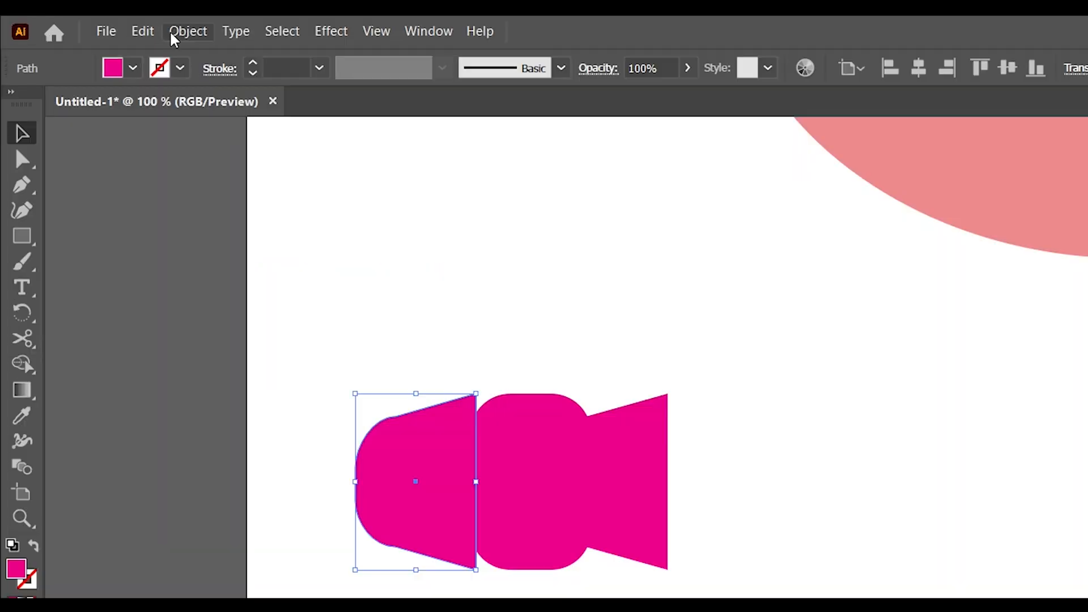
pyautogui.click(124, 23)
pyautogui.moveTo(131, 40)
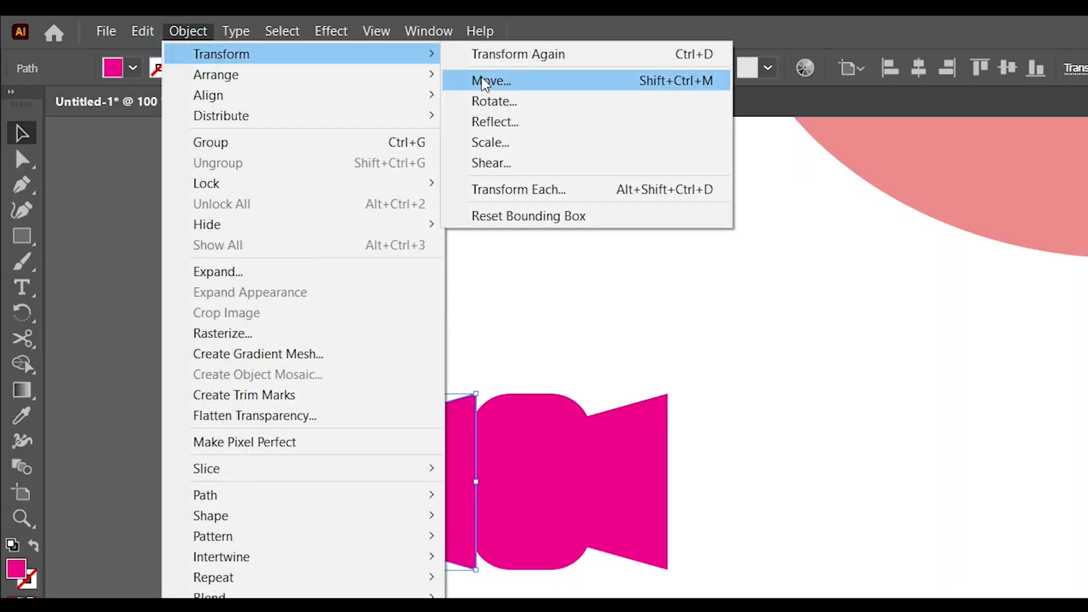
pyautogui.click(515, 121)
pyautogui.click(854, 397)
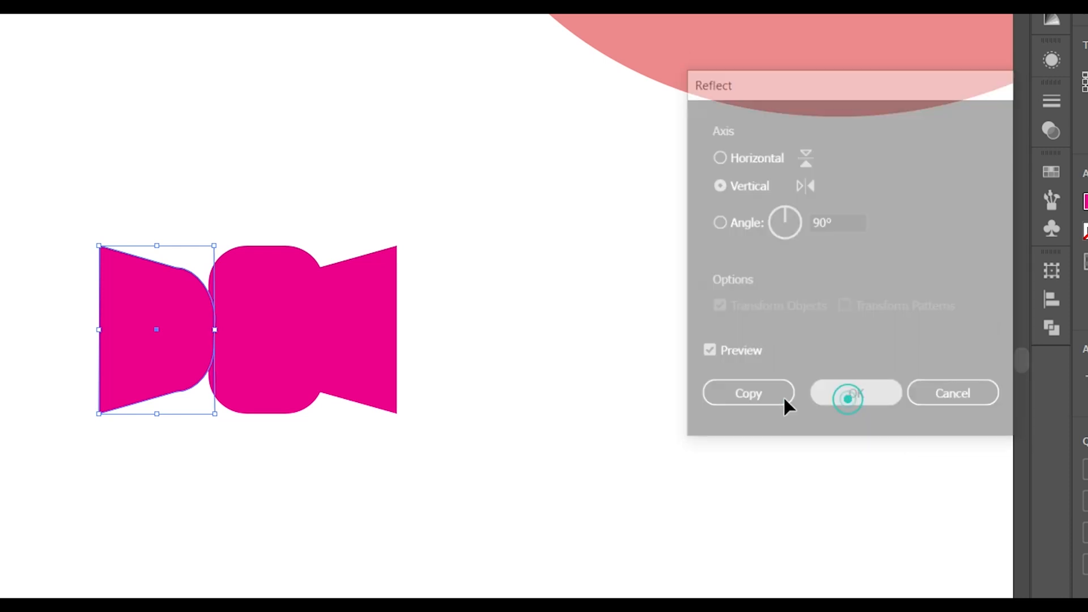
pyautogui.moveTo(276, 323); pyautogui.dragTo(303, 322)
pyautogui.click(271, 226)
# Unite the three magenta shapes into one bow and reduce its height to about 93 px.
pyautogui.moveTo(255, 224); pyautogui.dragTo(507, 425)
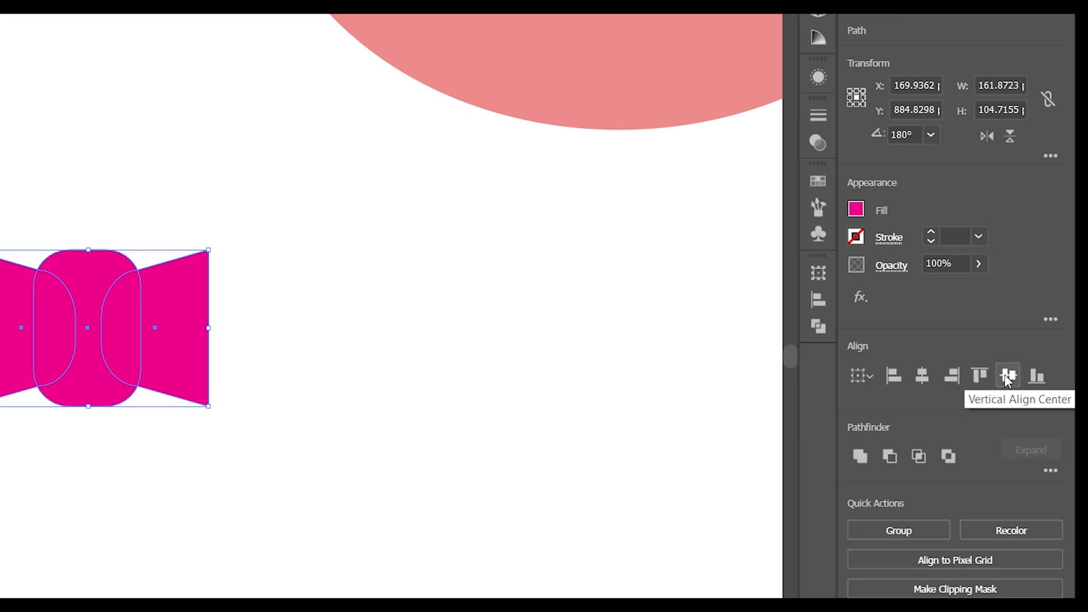
pyautogui.click(860, 456)
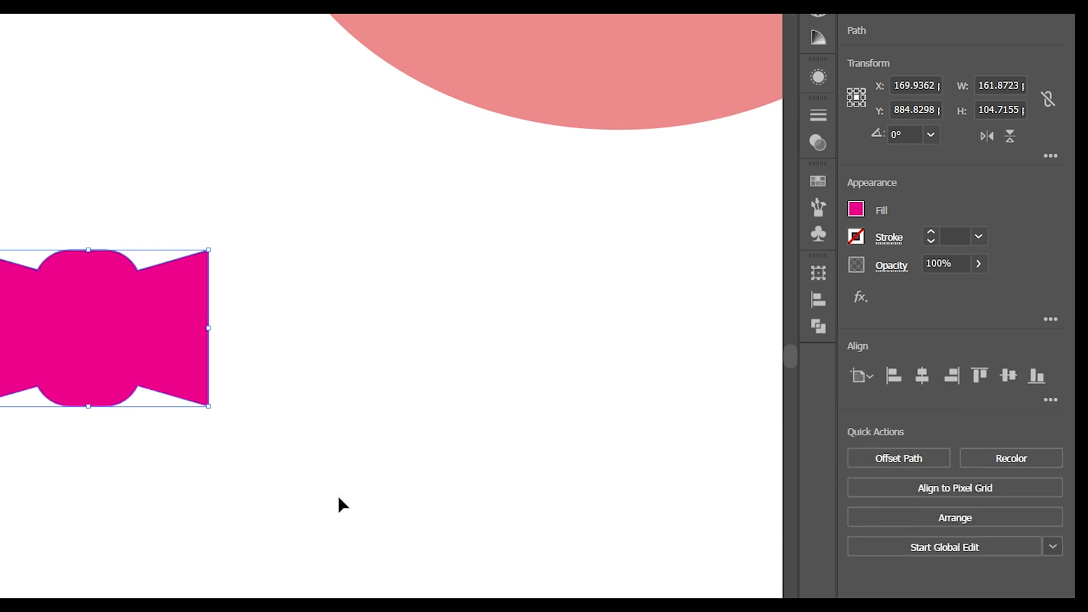
pyautogui.click(339, 497)
pyautogui.click(116, 354)
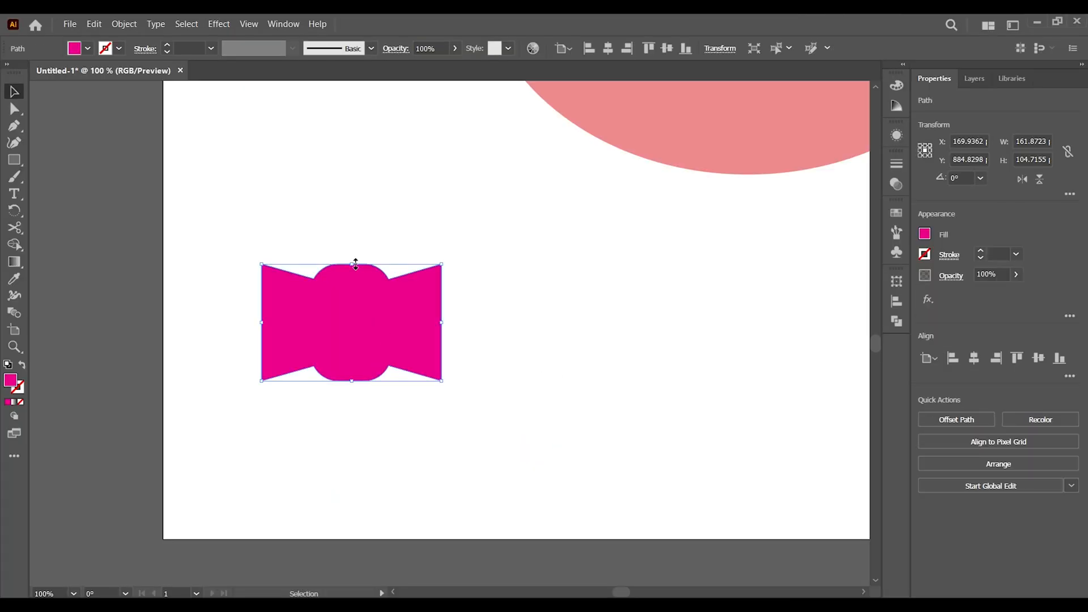
pyautogui.moveTo(355, 264); pyautogui.dragTo(355, 277)
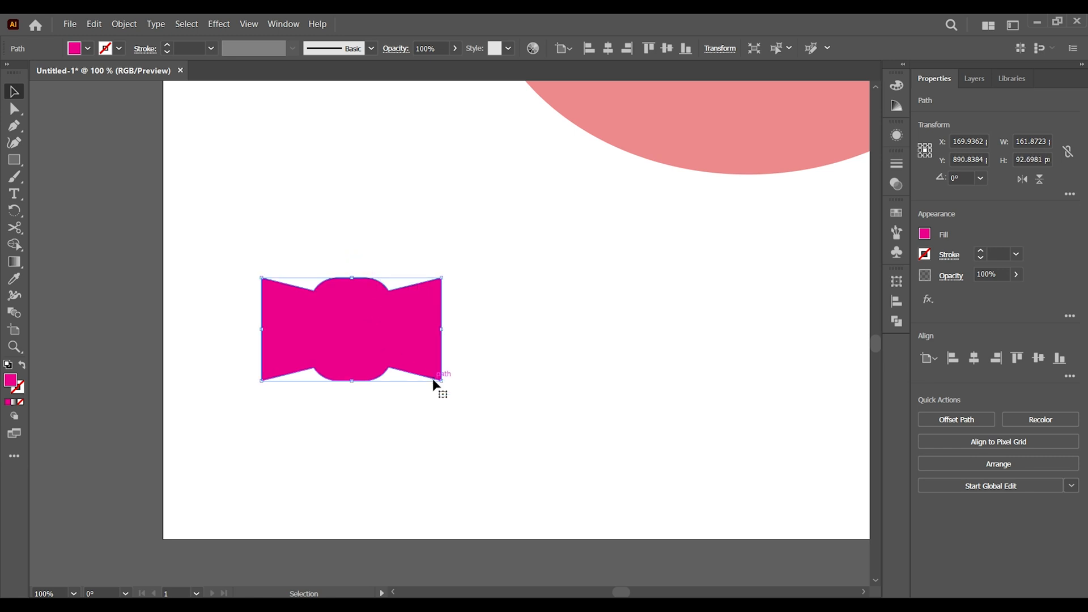
# Paste a copy of the bow in front and shrink it to about 71 px high, with an even margin inside the original.
pyautogui.click(96, 23)
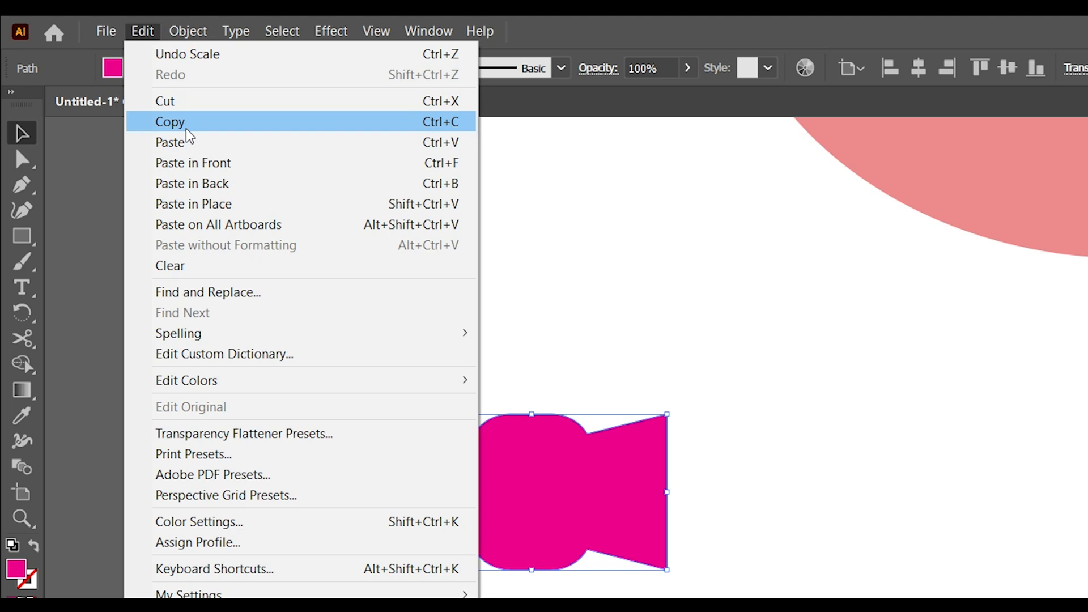
pyautogui.click(187, 130)
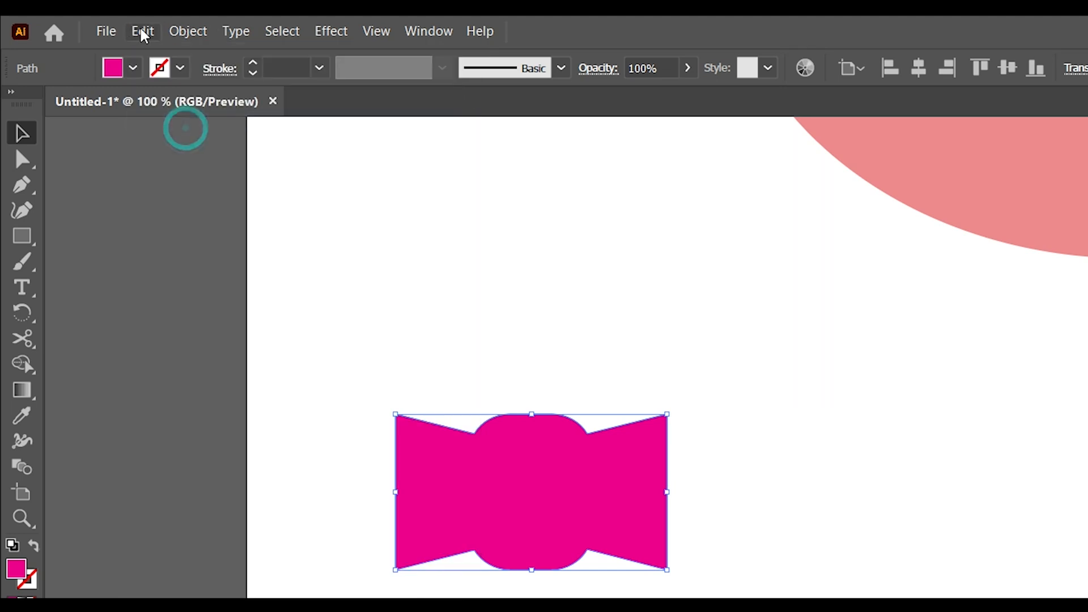
pyautogui.click(140, 32)
pyautogui.click(213, 164)
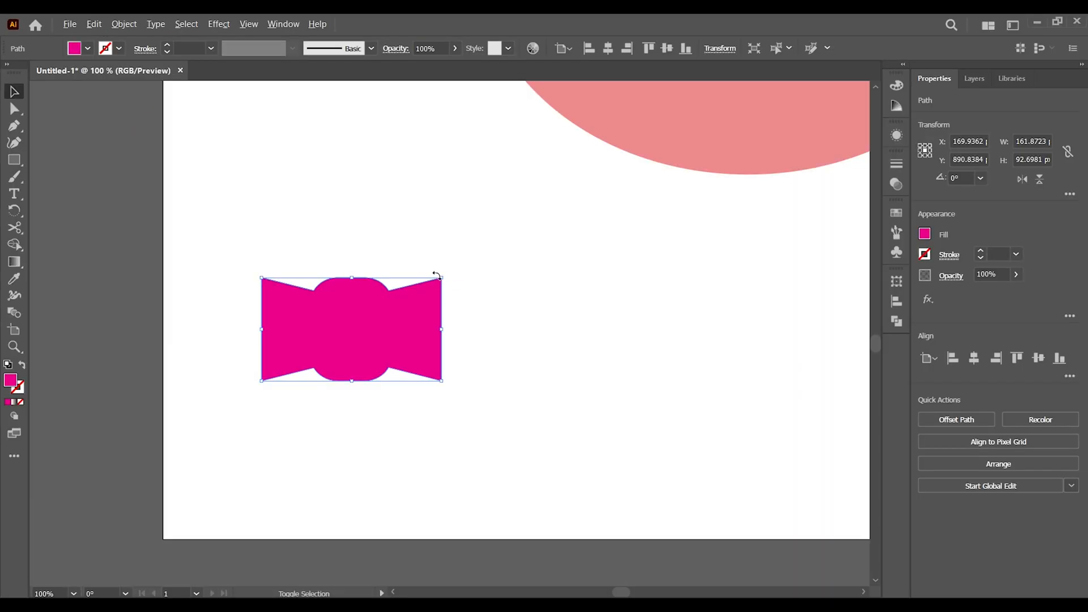
pyautogui.moveTo(440, 277); pyautogui.dragTo(432, 290)
pyautogui.moveTo(429, 330); pyautogui.dragTo(432, 329)
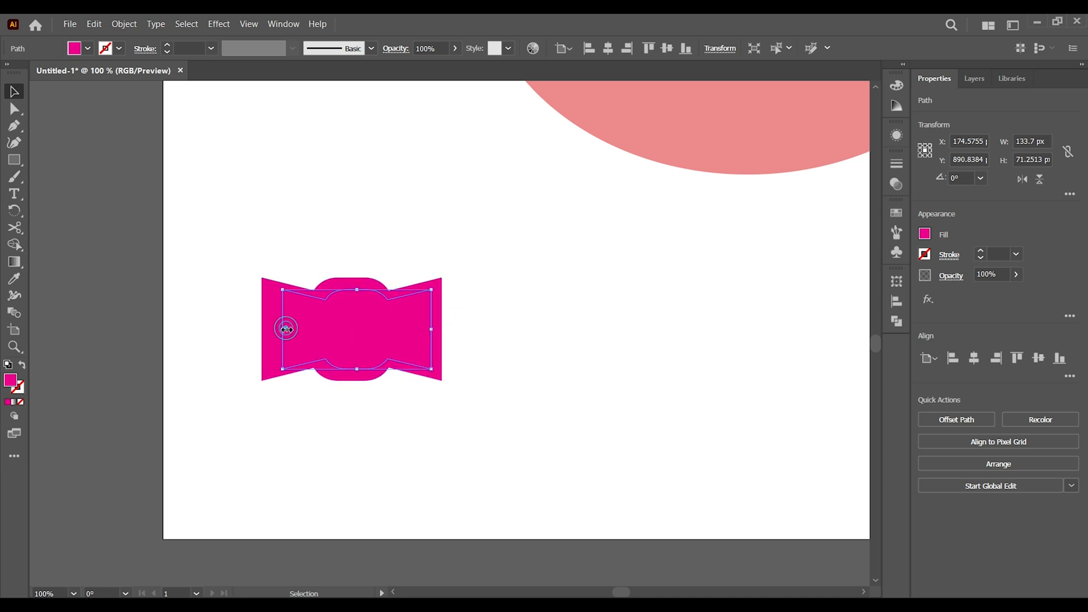
pyautogui.moveTo(286, 329); pyautogui.dragTo(273, 330)
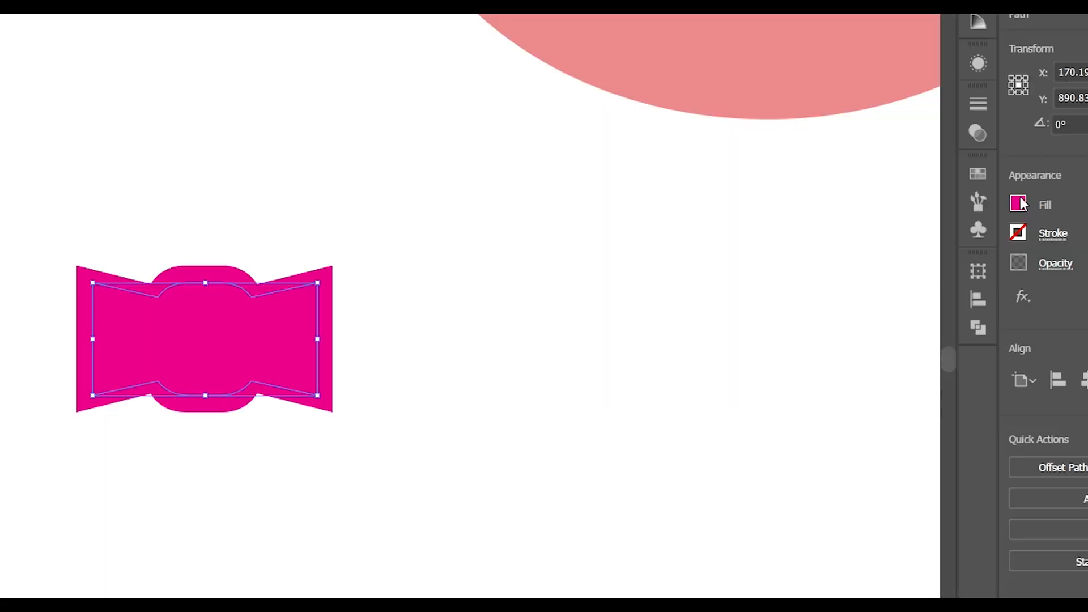
# Fill the smaller inner bow with the dark green swatch.
pyautogui.click(1020, 204)
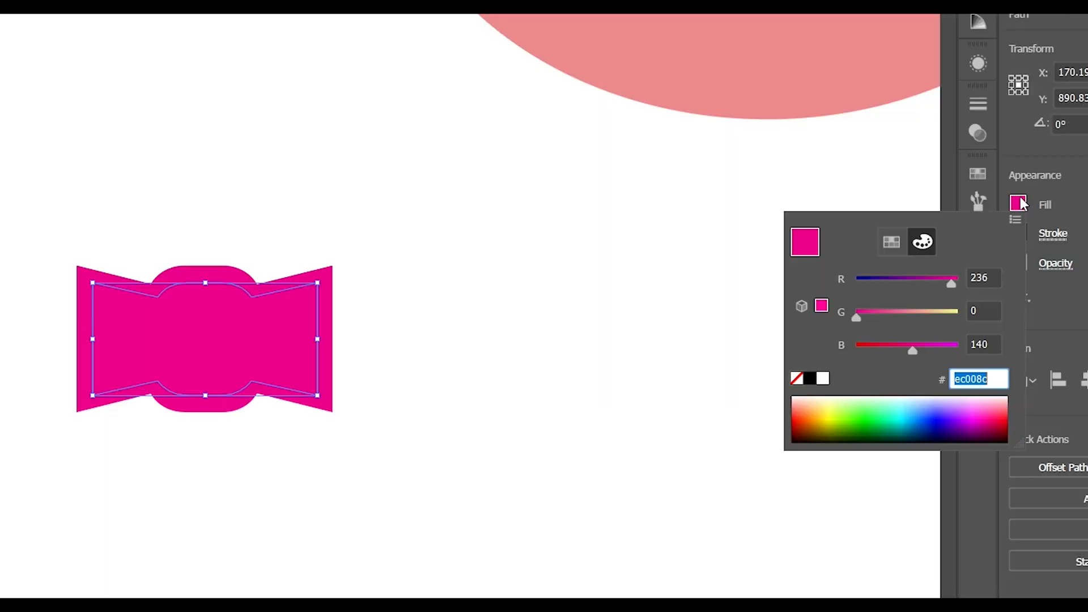
pyautogui.click(892, 241)
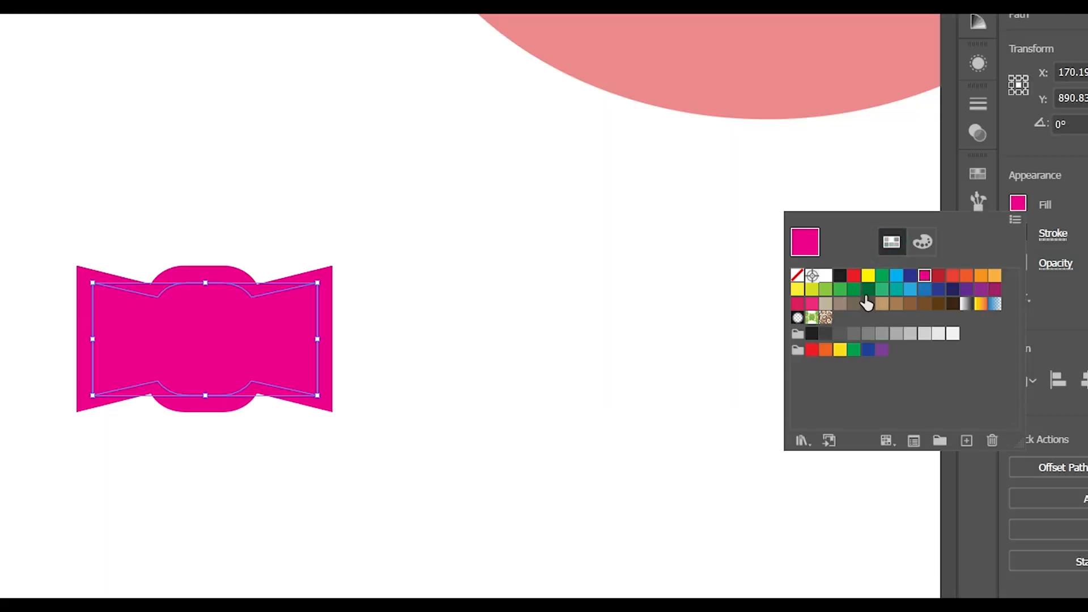
pyautogui.click(868, 290)
pyautogui.click(570, 430)
# Group the two bow shapes, place them at the base of the rabbit's left ear, enlarge them and rotate them about 17°.
pyautogui.hotkey('ctrl', '-')
pyautogui.hotkey('ctrl', '-')
pyautogui.hotkey('ctrl', '-')
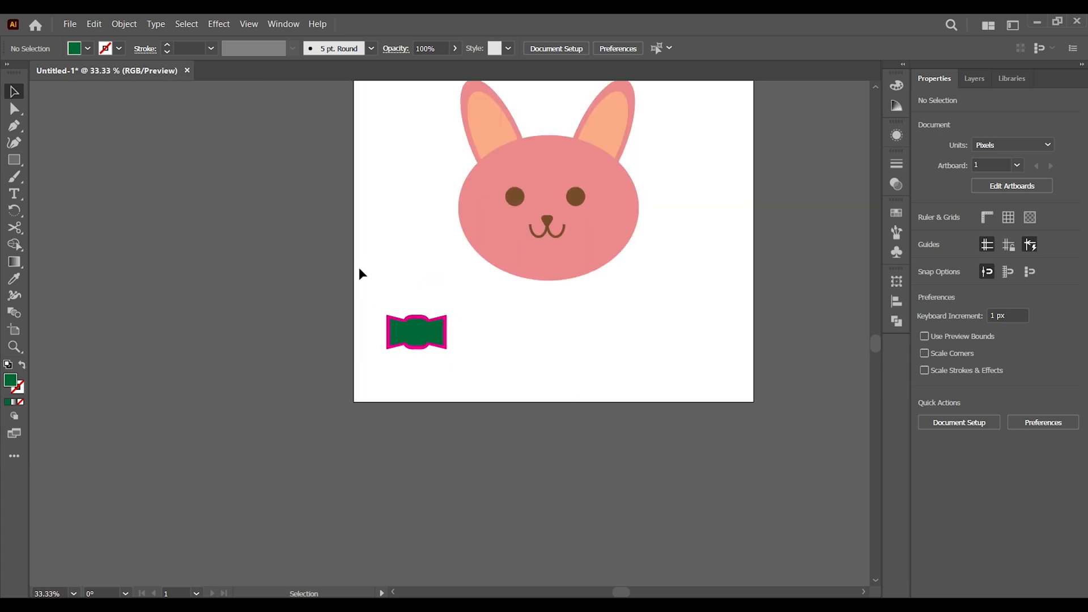
pyautogui.moveTo(454, 375); pyautogui.dragTo(484, 379)
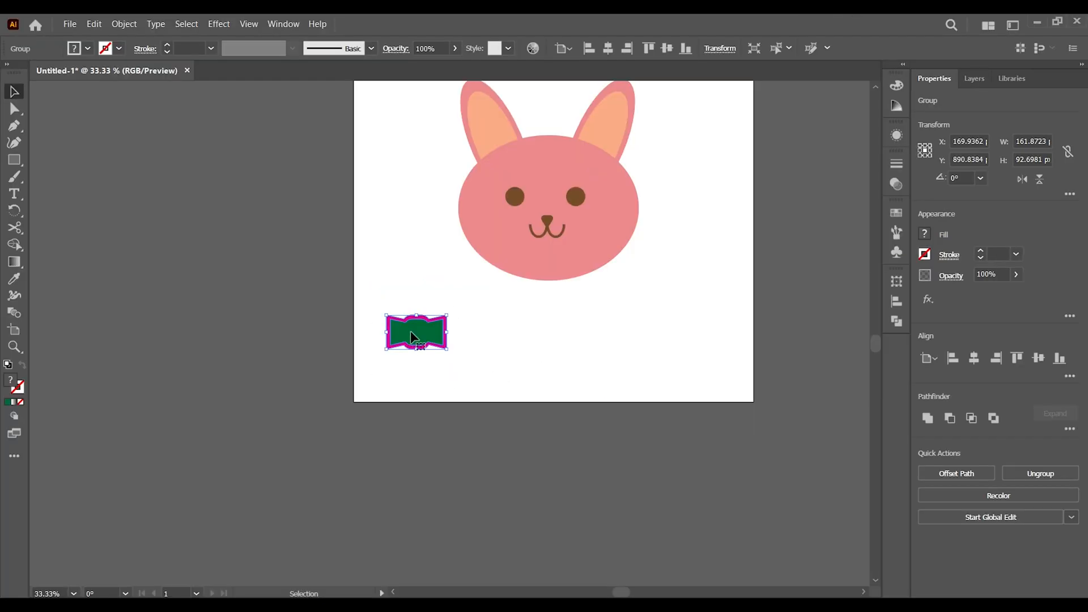
pyautogui.moveTo(413, 337); pyautogui.dragTo(502, 144)
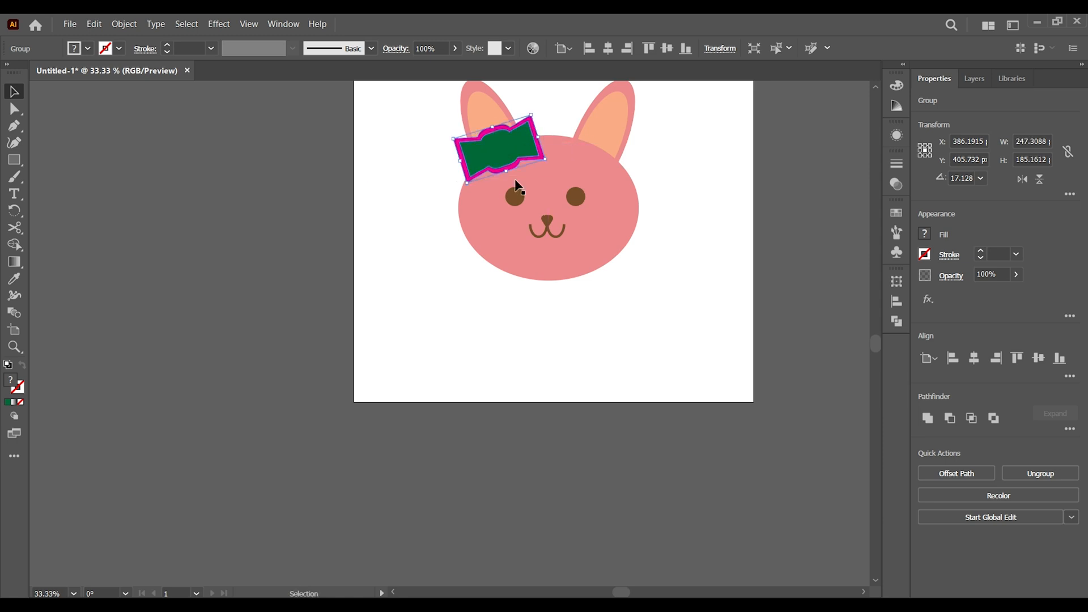
pyautogui.click(573, 332)
# Apply the 3D Inflate effect to the group of rabbit ears.
pyautogui.moveTo(639, 288); pyautogui.dragTo(556, 393)
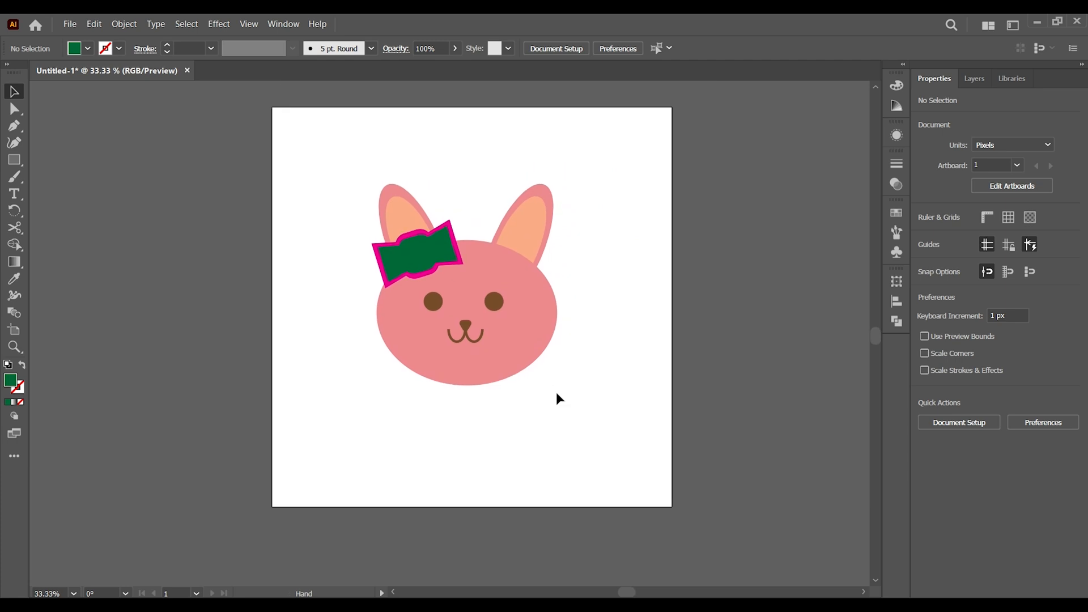
pyautogui.press('z')
pyautogui.click(517, 306)
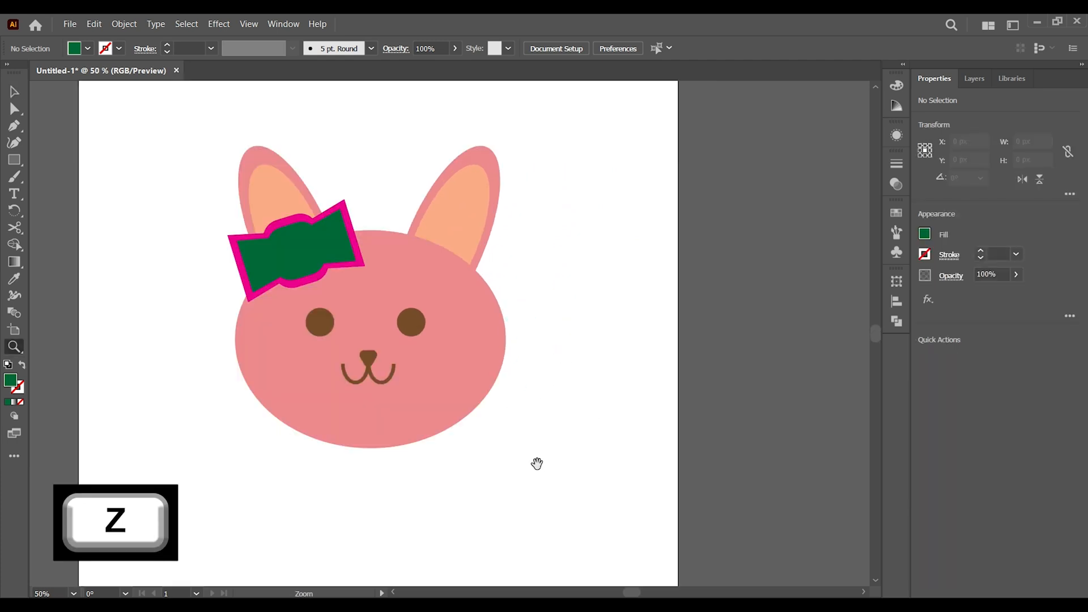
pyautogui.moveTo(537, 462); pyautogui.dragTo(435, 463)
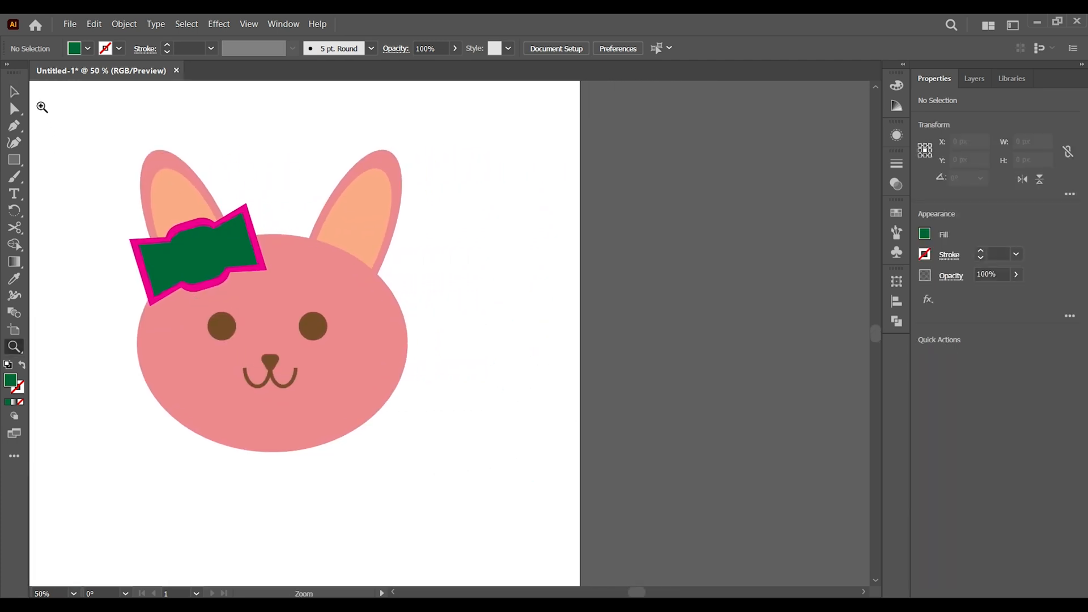
pyautogui.click(15, 90)
pyautogui.click(185, 192)
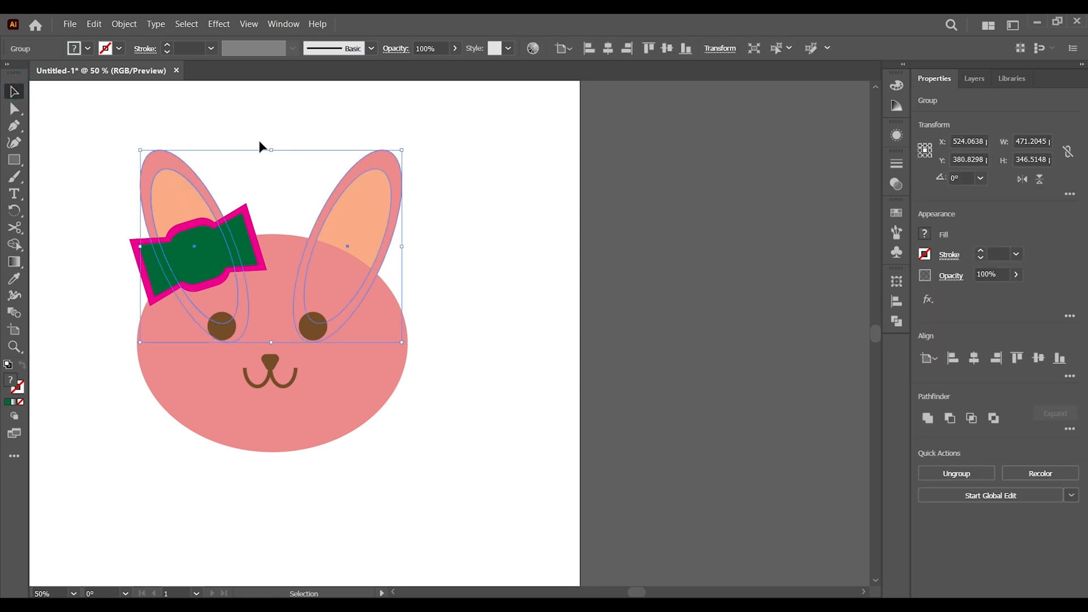
pyautogui.click(283, 23)
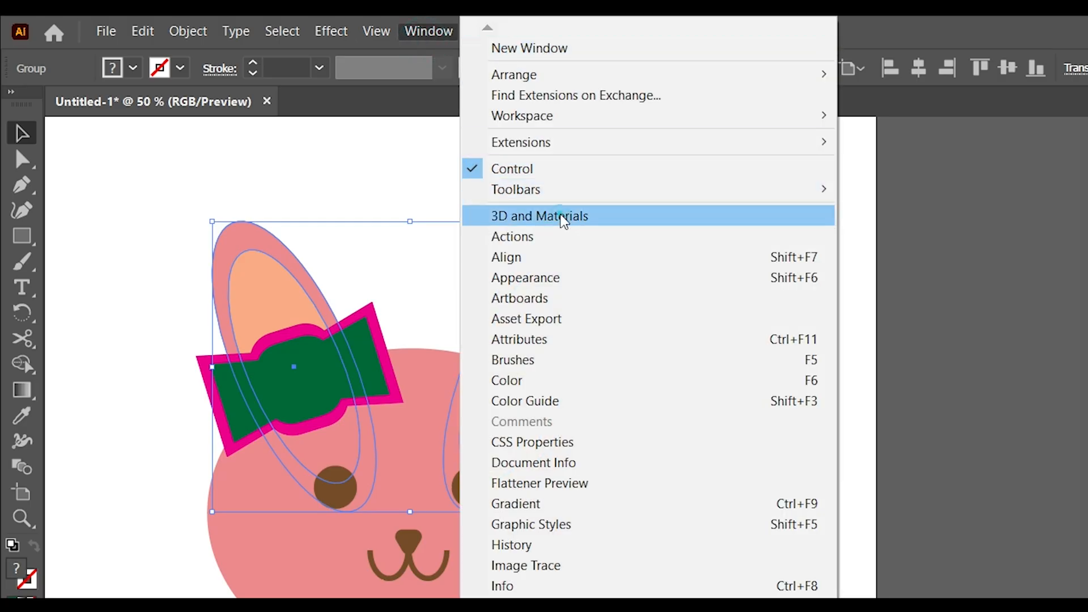
pyautogui.click(563, 216)
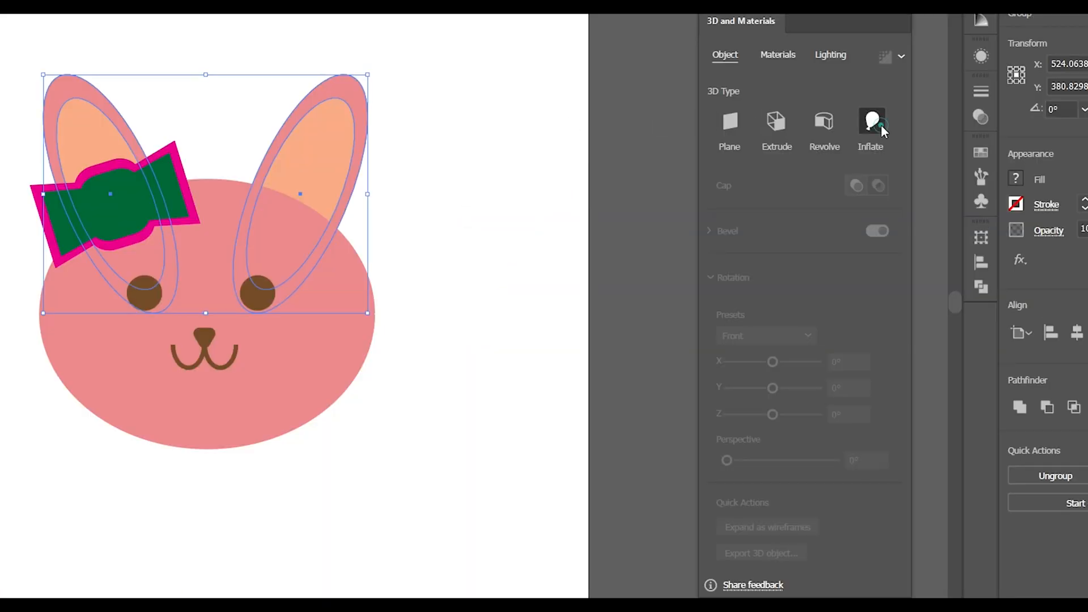
pyautogui.click(881, 124)
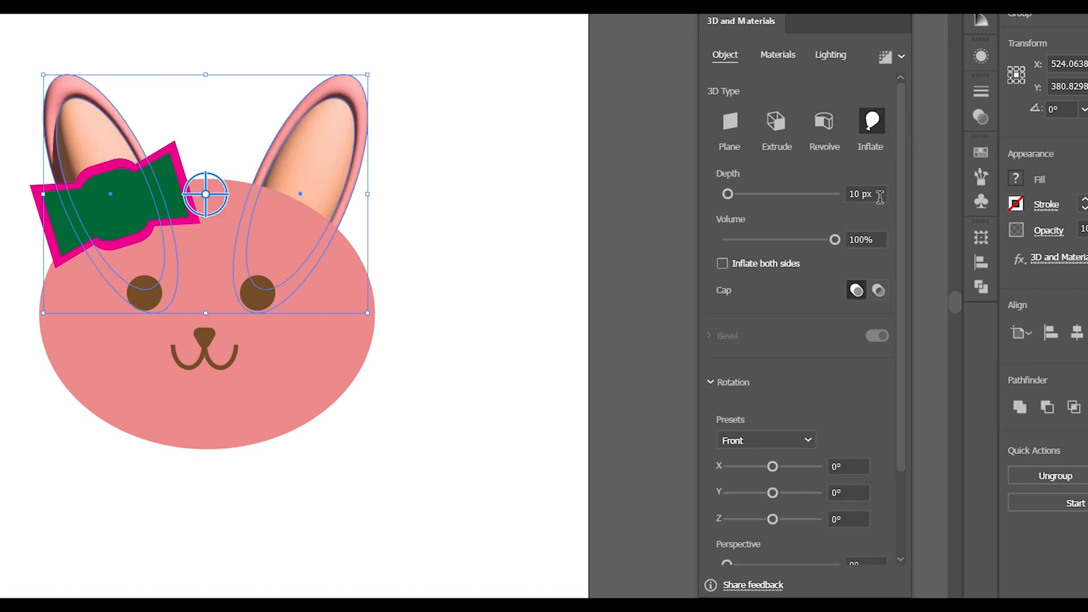
# Set the material roughness of the inflated ears to 0.7.
pyautogui.click(777, 54)
pyautogui.moveTo(899, 440); pyautogui.dragTo(882, 513)
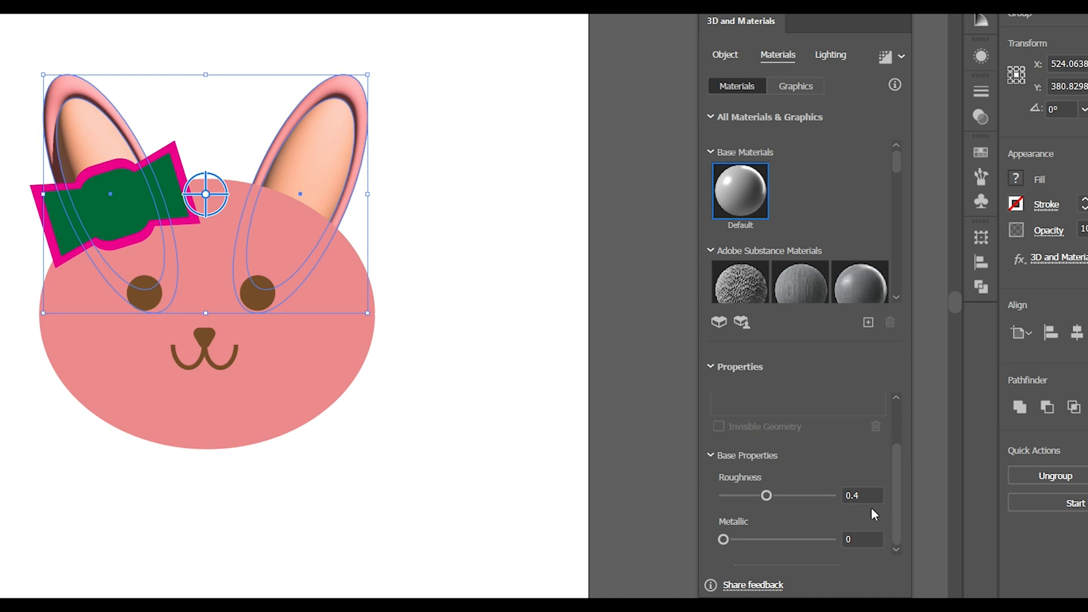
pyautogui.click(861, 495)
pyautogui.write('0.7')
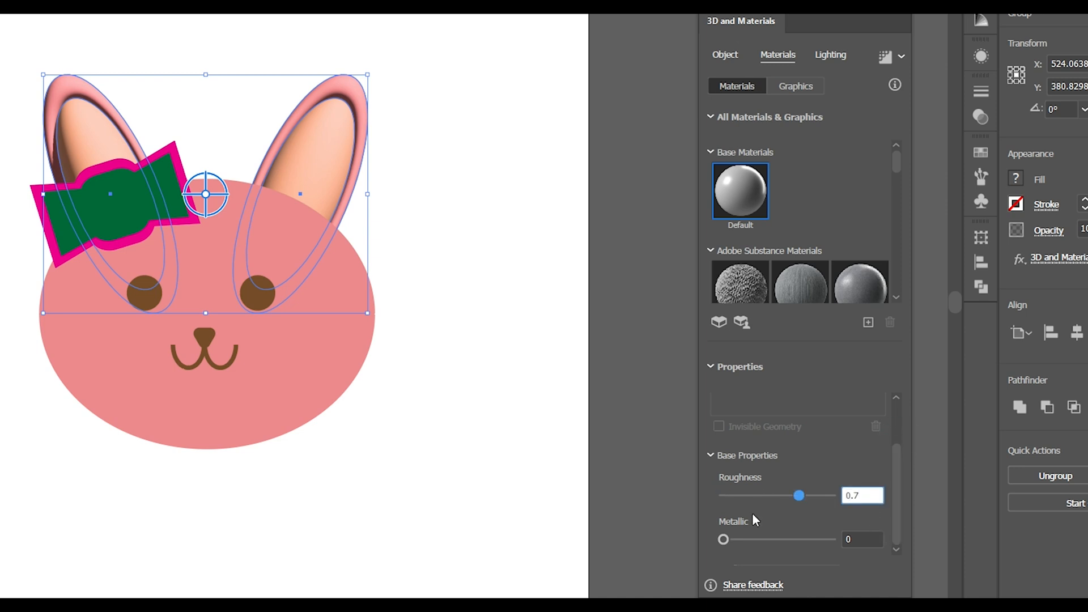
# Set the inflated ears' metallic value to 0.6 and their light intensity to 90%.
pyautogui.press('Tab')
pyautogui.write('0.6')
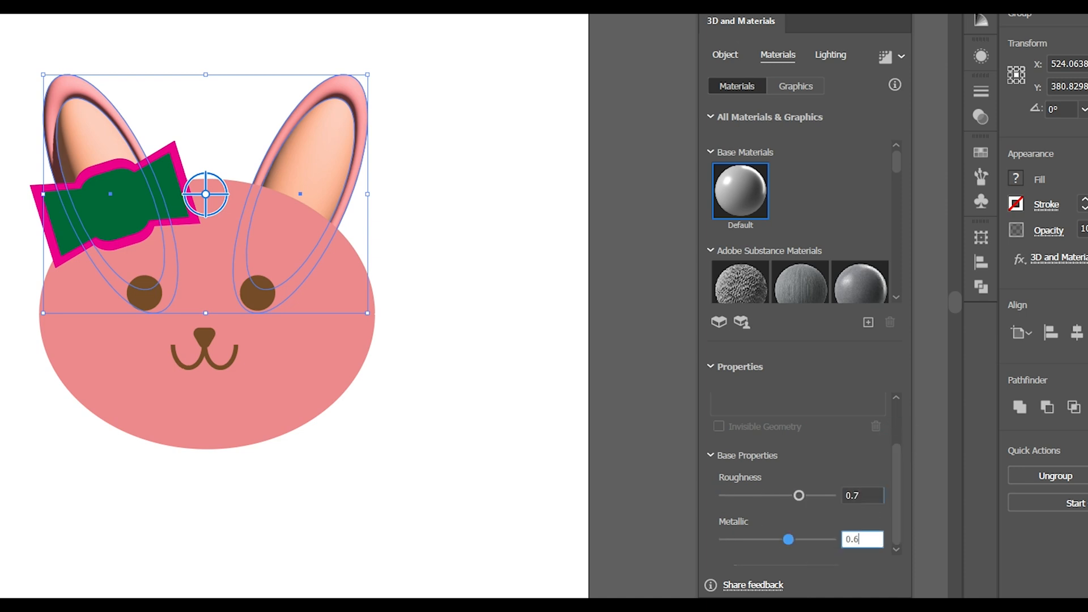
pyautogui.click(832, 57)
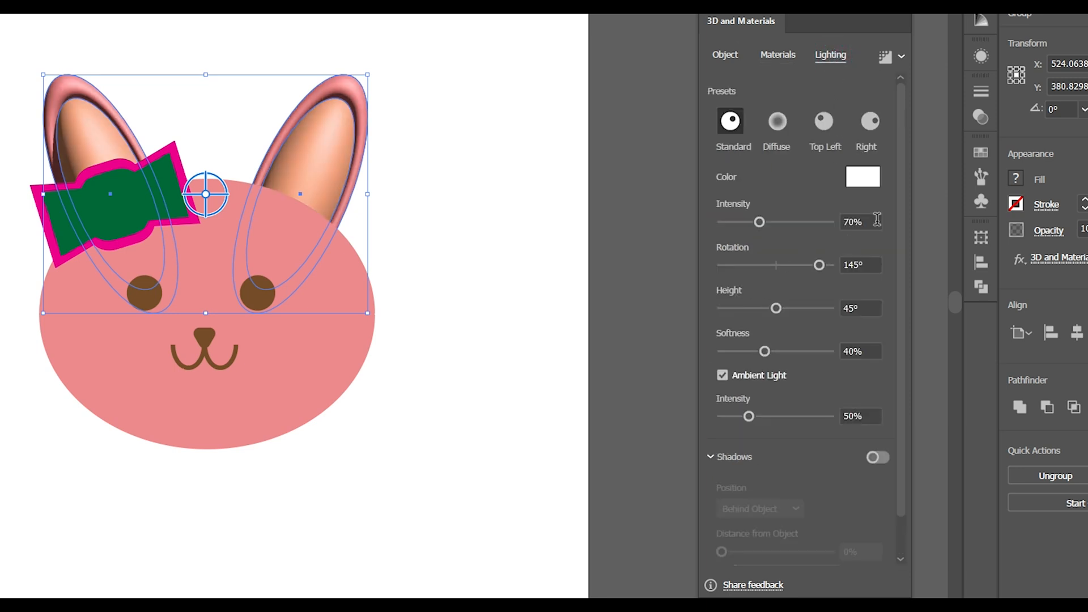
pyautogui.click(876, 221)
pyautogui.write('90')
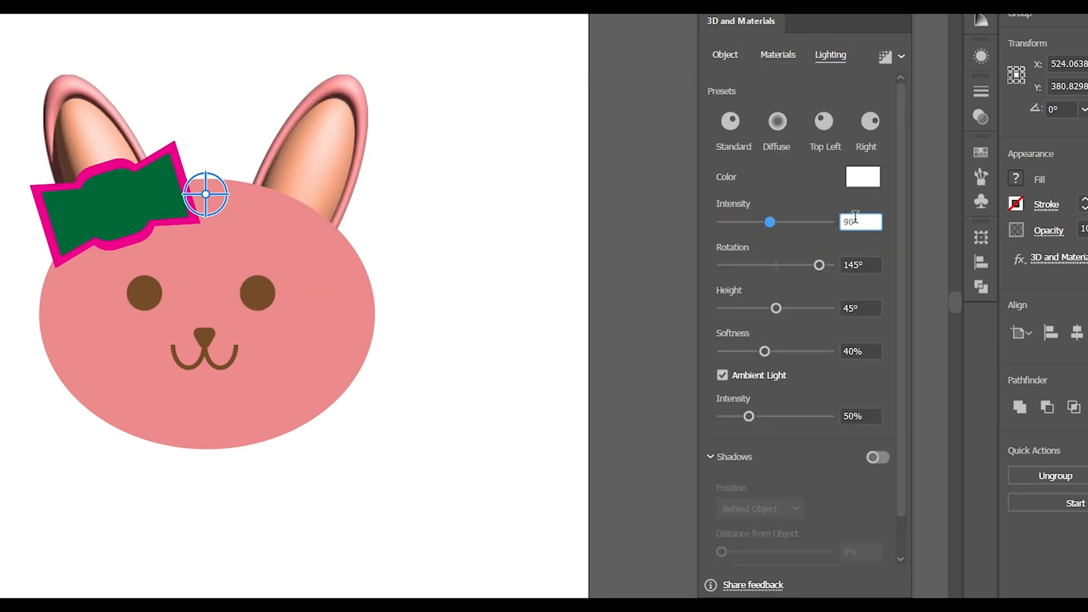
# Set the light softness of the ears to 90%, render them with ray tracing and deselect them.
pyautogui.click(867, 348)
pyautogui.write('90')
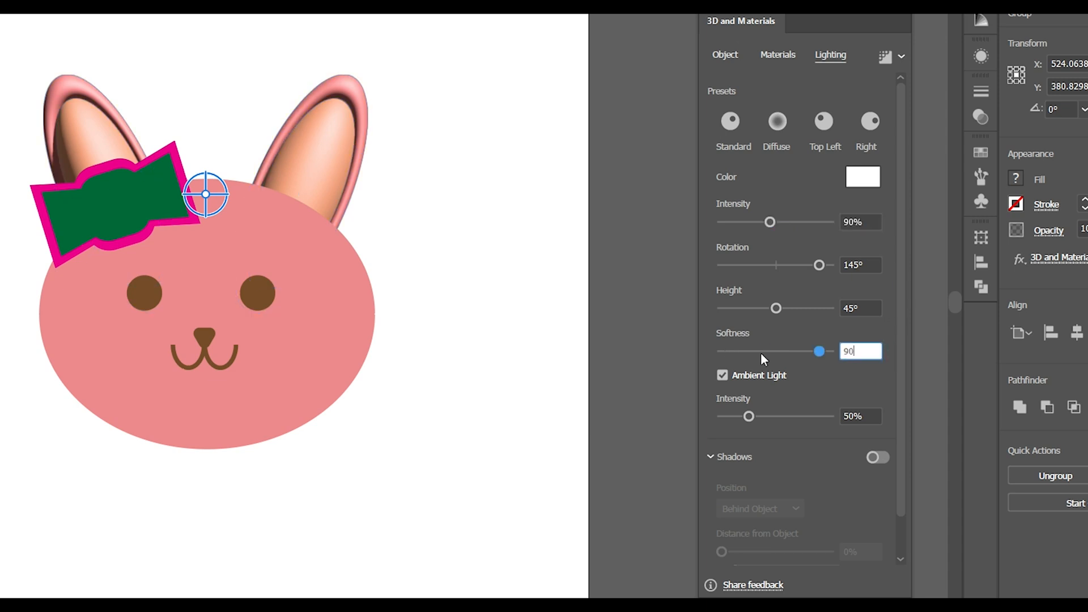
pyautogui.click(879, 311)
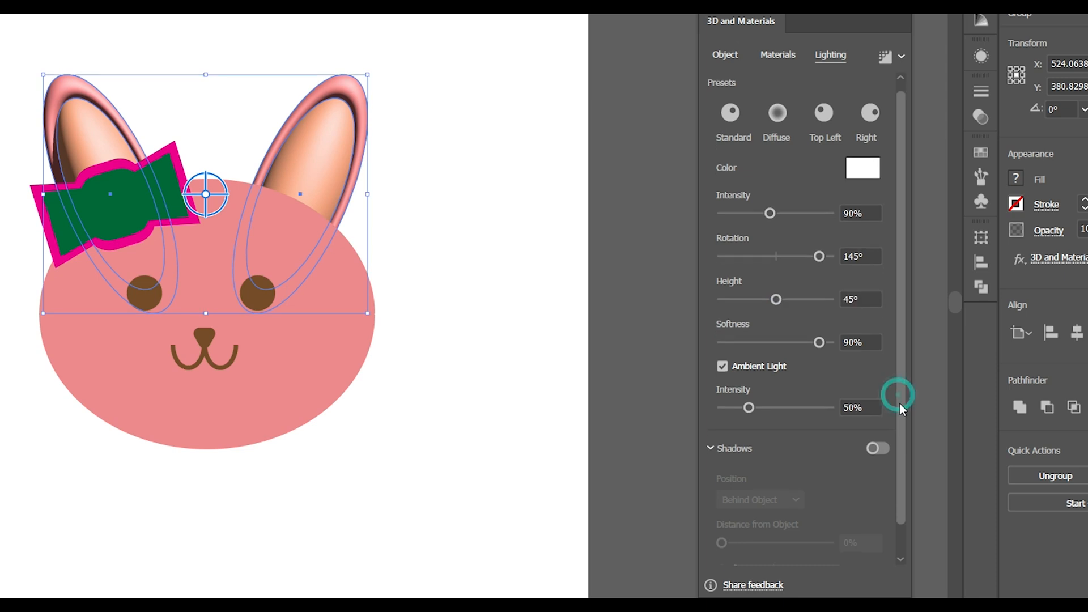
pyautogui.moveTo(898, 394)
pyautogui.mouseDown()
pyautogui.moveTo(906, 429)
pyautogui.moveTo(908, 364)
pyautogui.mouseUp()
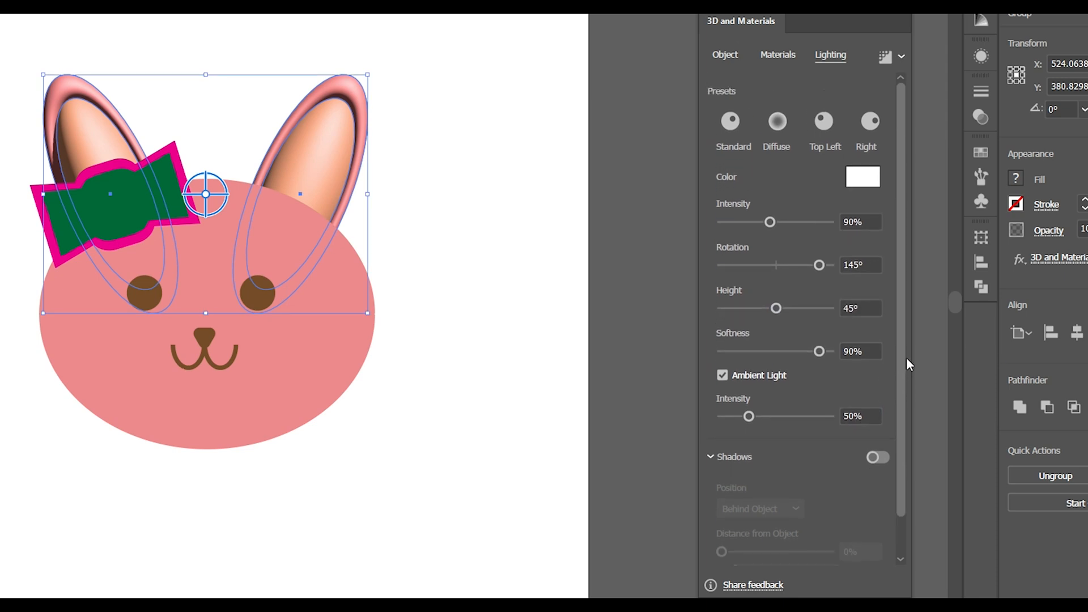
pyautogui.click(885, 58)
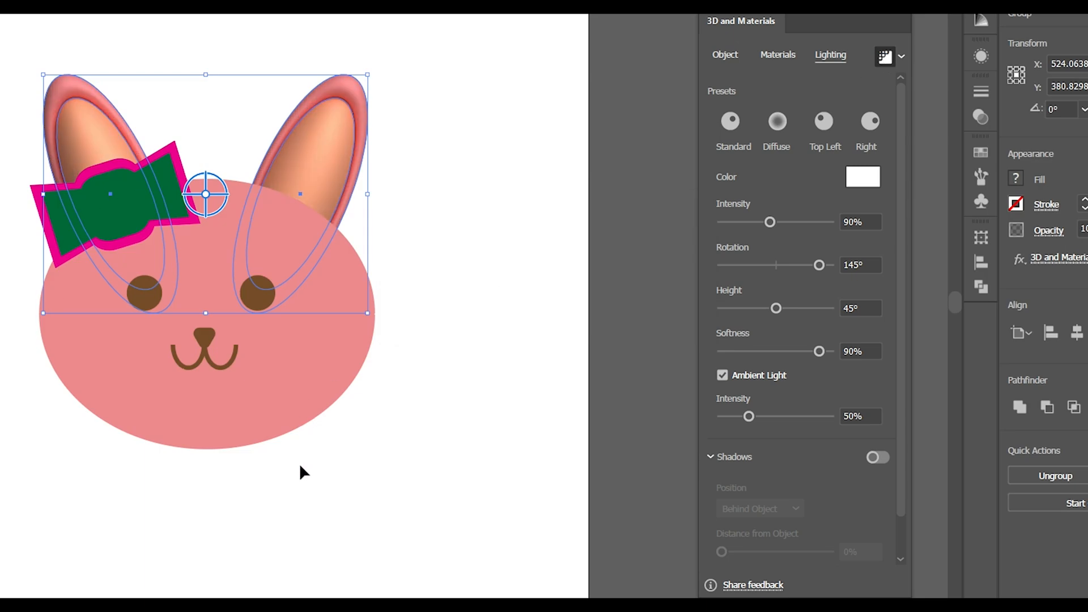
pyautogui.click(301, 466)
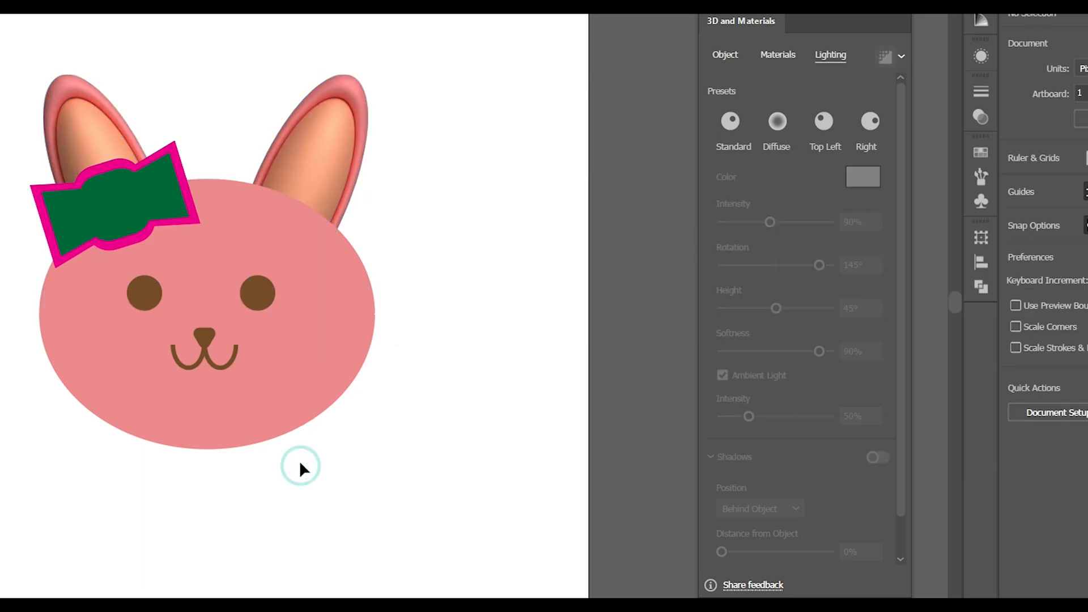
# Apply the 3D Inflate effect to the rabbit's head ellipse, inflated on one side only.
pyautogui.click(323, 287)
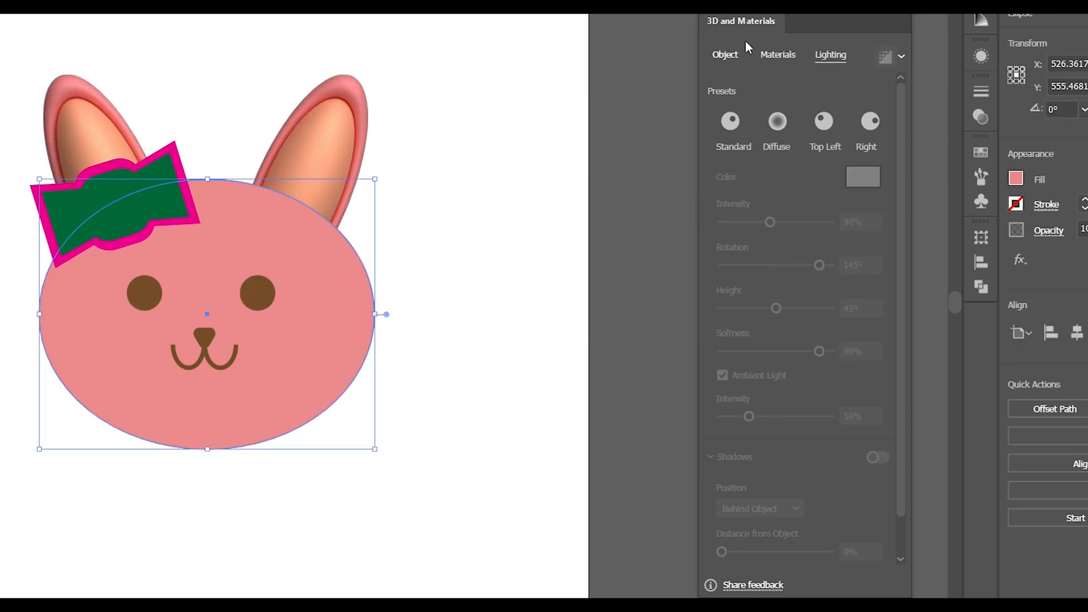
pyautogui.click(728, 55)
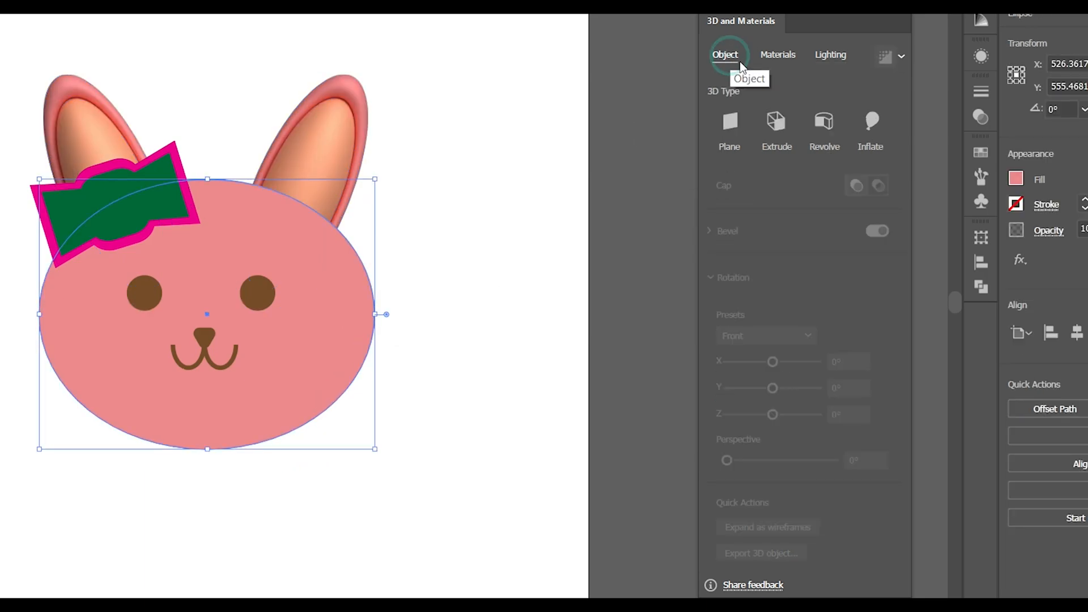
pyautogui.click(872, 122)
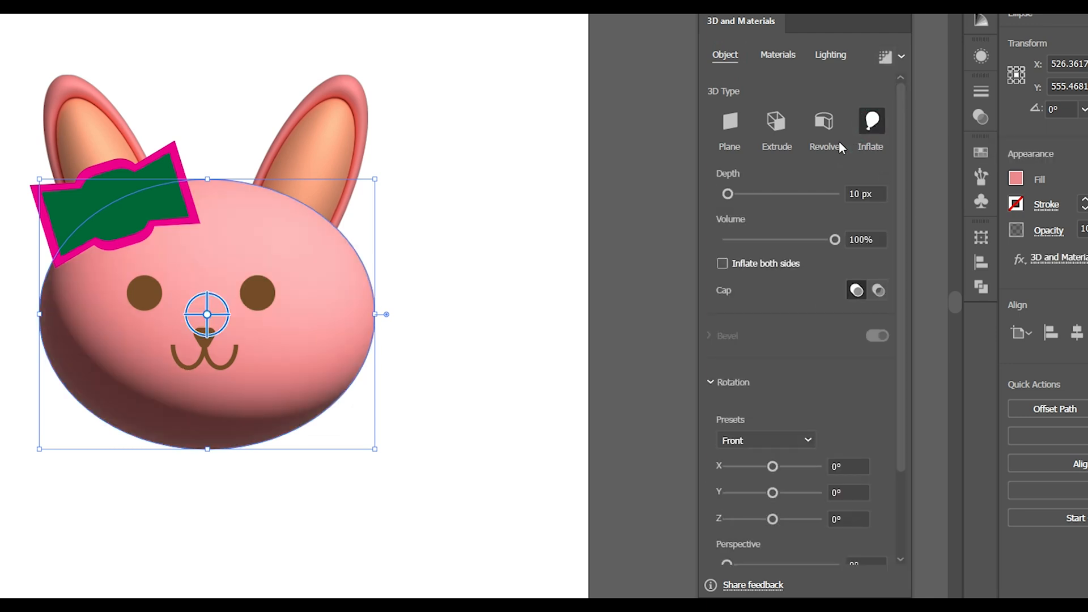
pyautogui.click(723, 264)
pyautogui.click(723, 264)
# Set the head's material roughness to 0.8 and metallic value to 0.6.
pyautogui.click(780, 54)
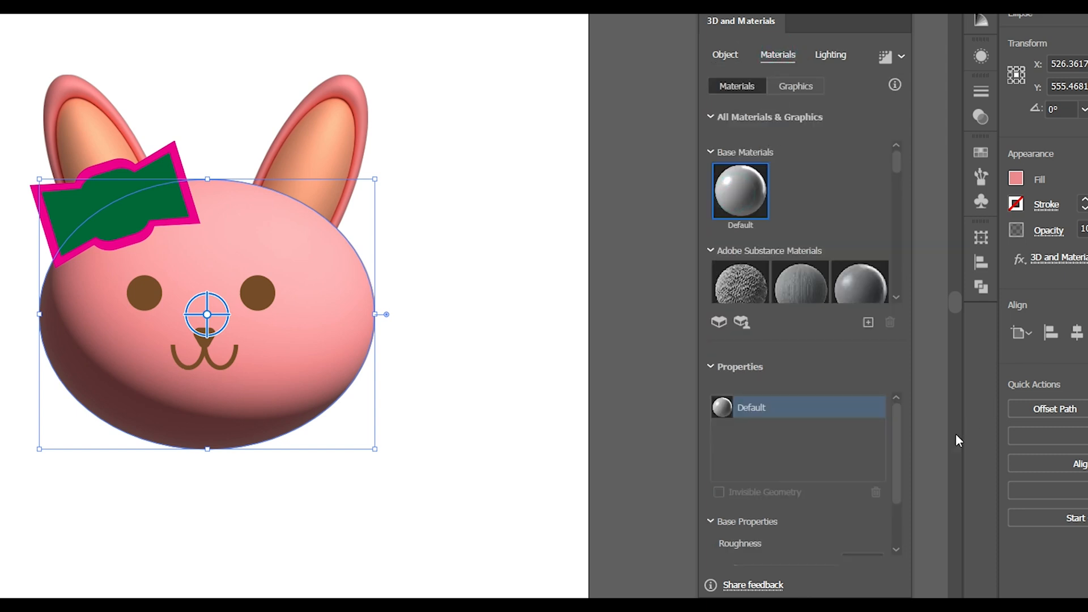
pyautogui.moveTo(897, 437); pyautogui.dragTo(765, 498)
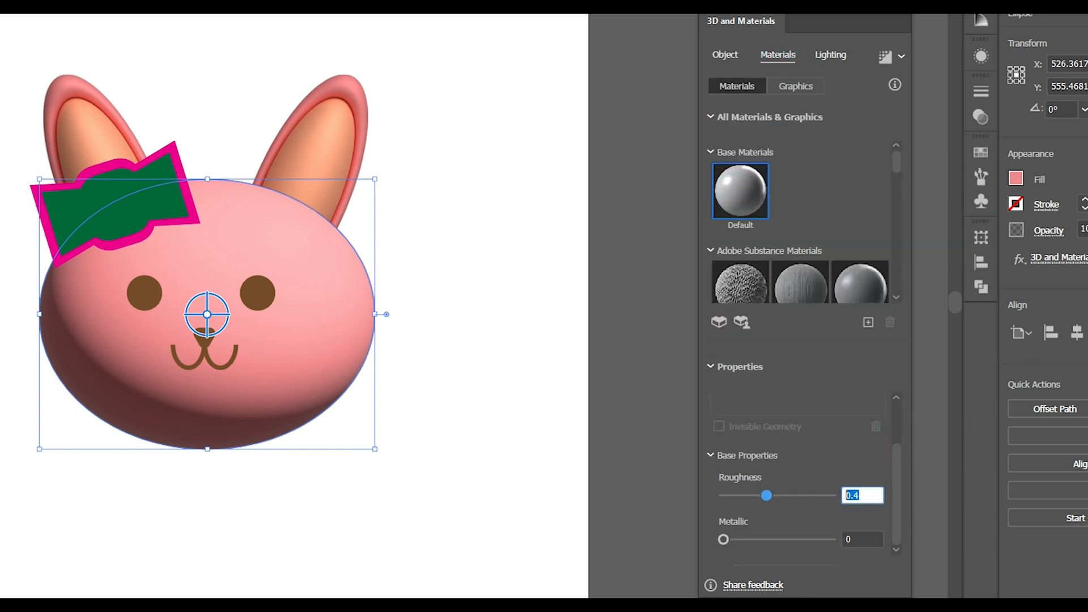
pyautogui.write('0.8')
pyautogui.press('Tab')
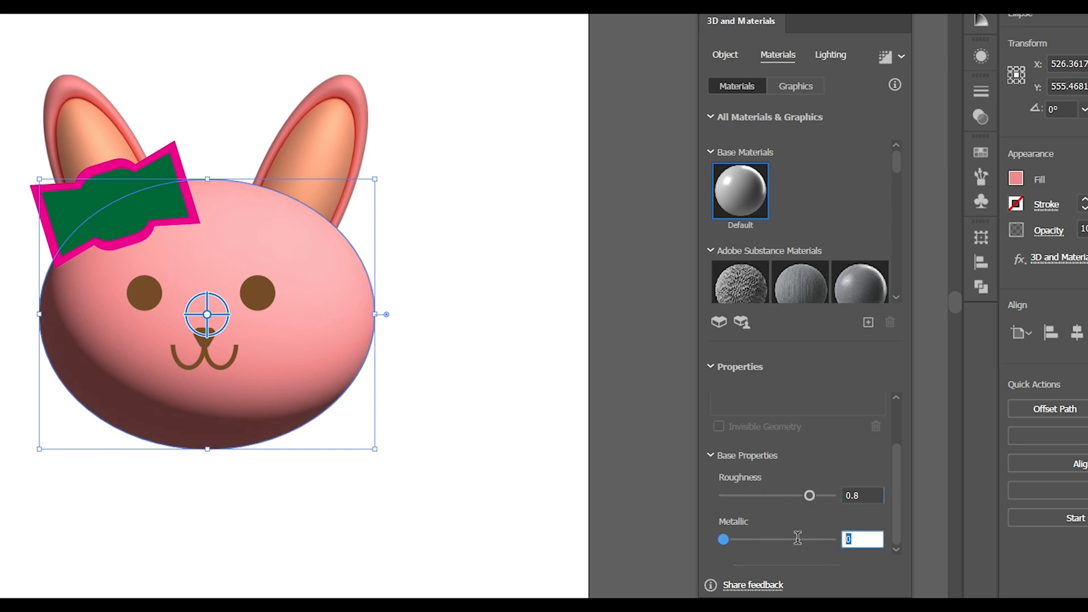
pyautogui.write('0.6')
# Set the head's lighting to 95% intensity, 70° height and 95% softness.
pyautogui.click(832, 57)
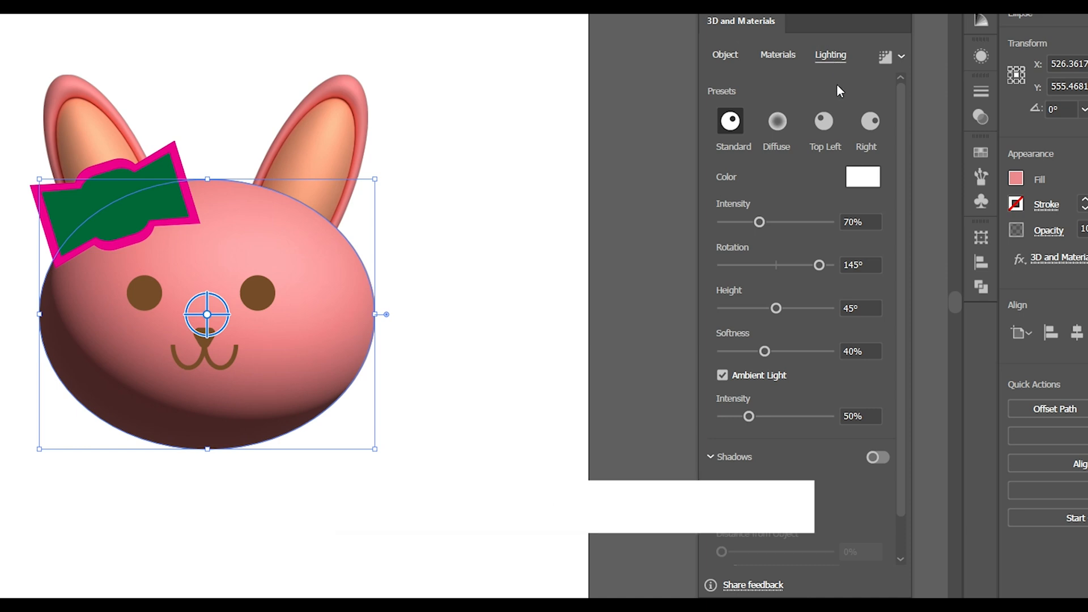
pyautogui.click(867, 222)
pyautogui.write('95')
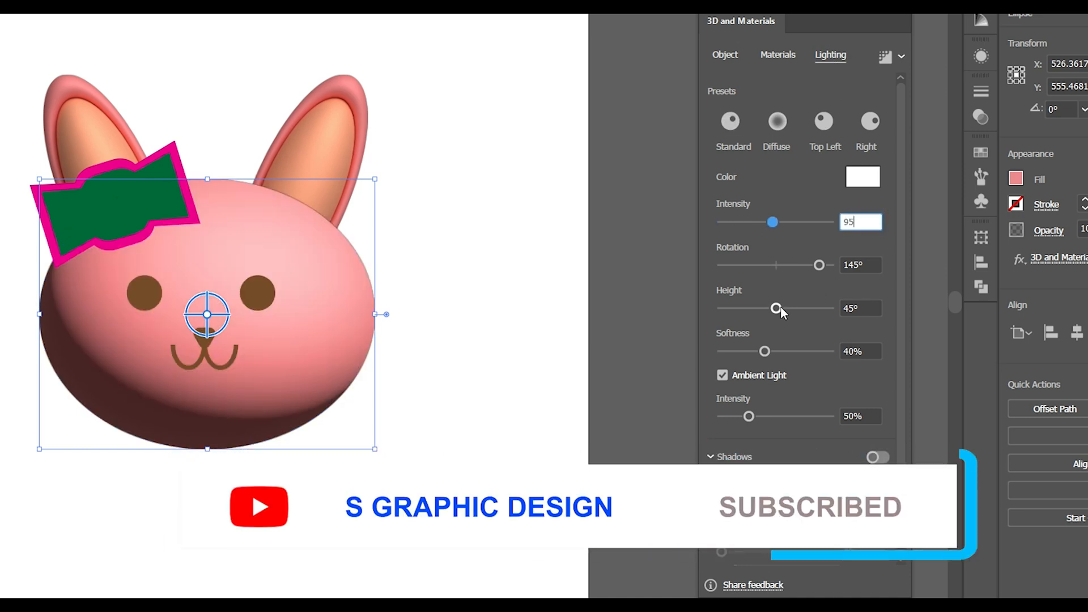
pyautogui.moveTo(776, 308); pyautogui.dragTo(811, 311)
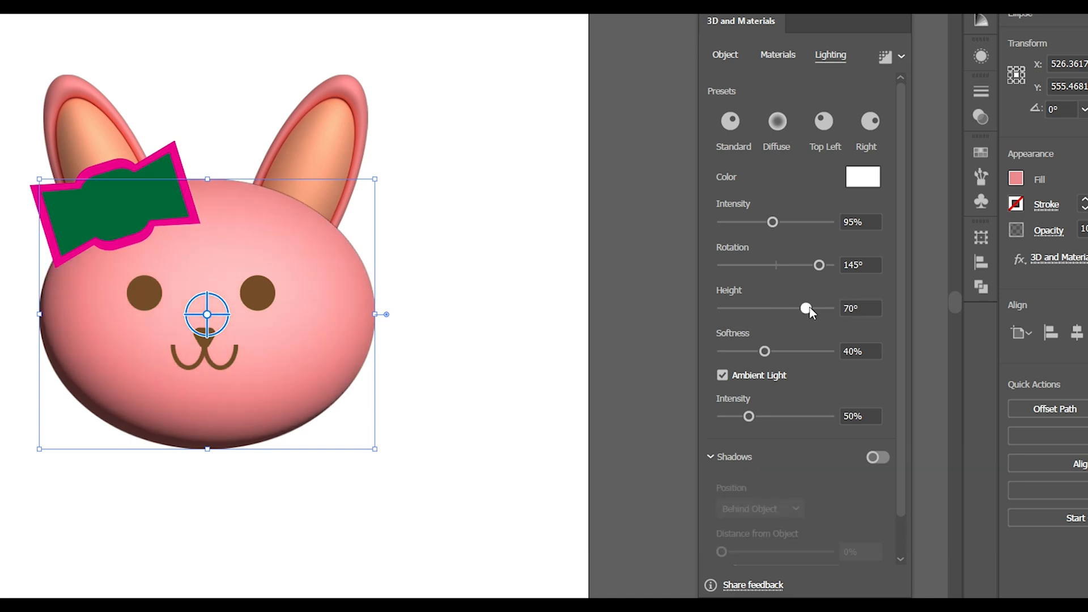
pyautogui.click(872, 357)
pyautogui.write('95')
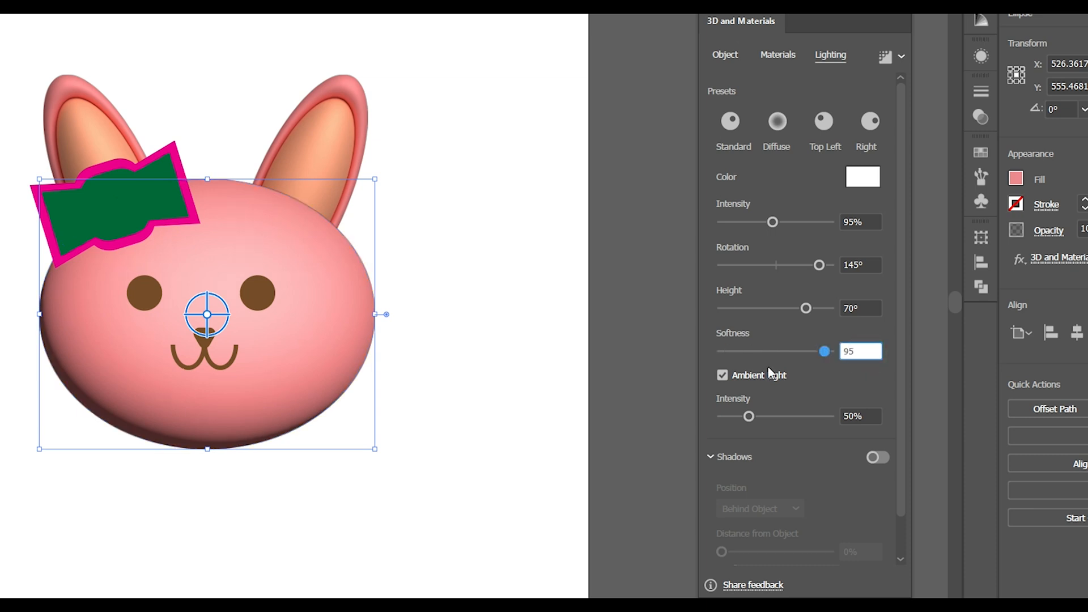
pyautogui.click(869, 412)
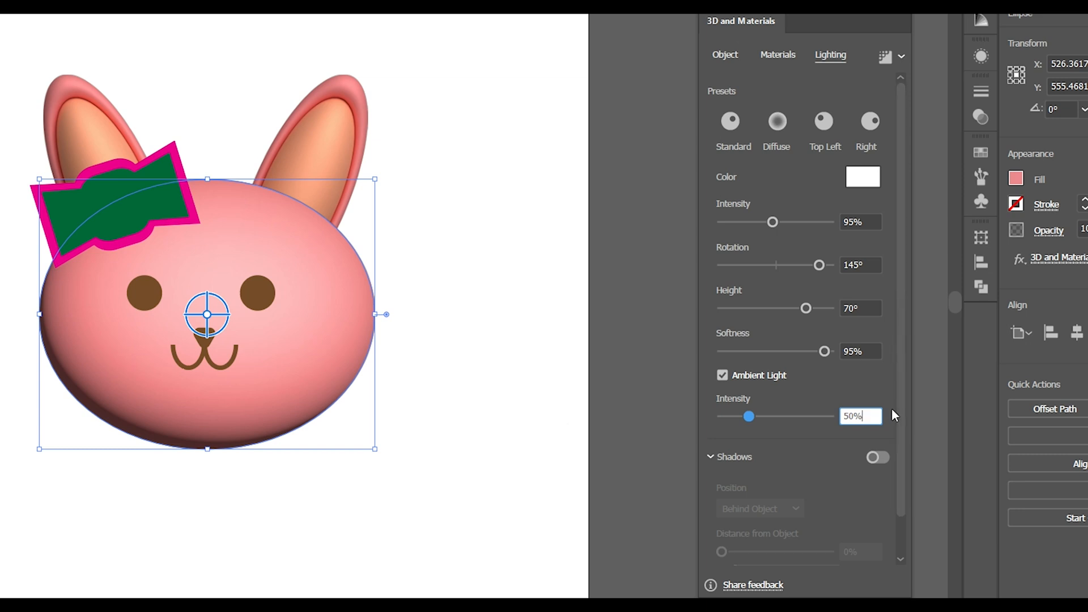
# Turn on shadows behind the head and render it with ray tracing.
pyautogui.click(879, 458)
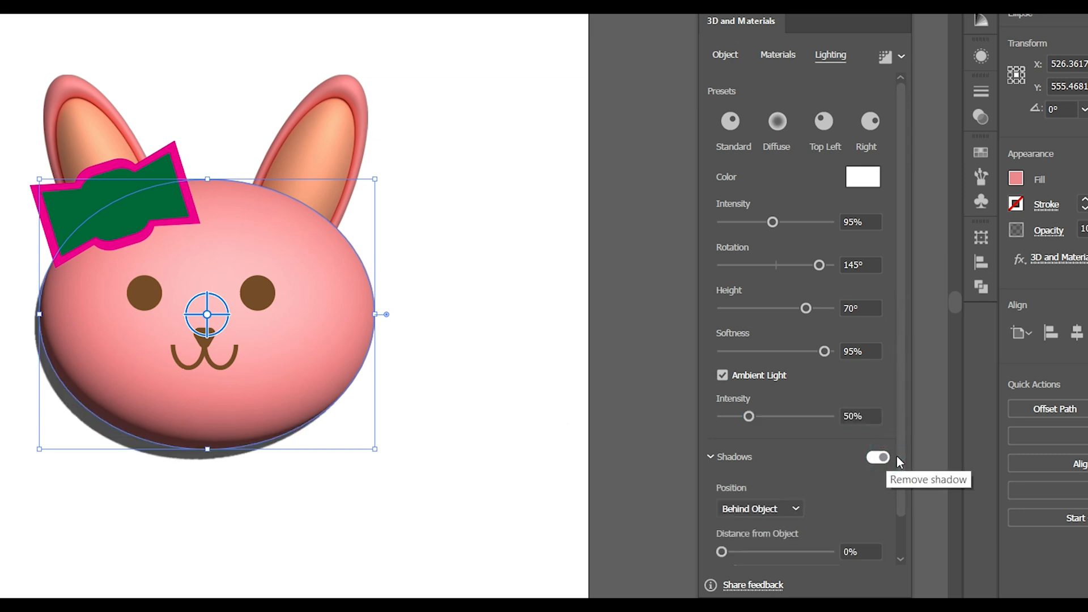
pyautogui.scroll(-1, 909, 330)
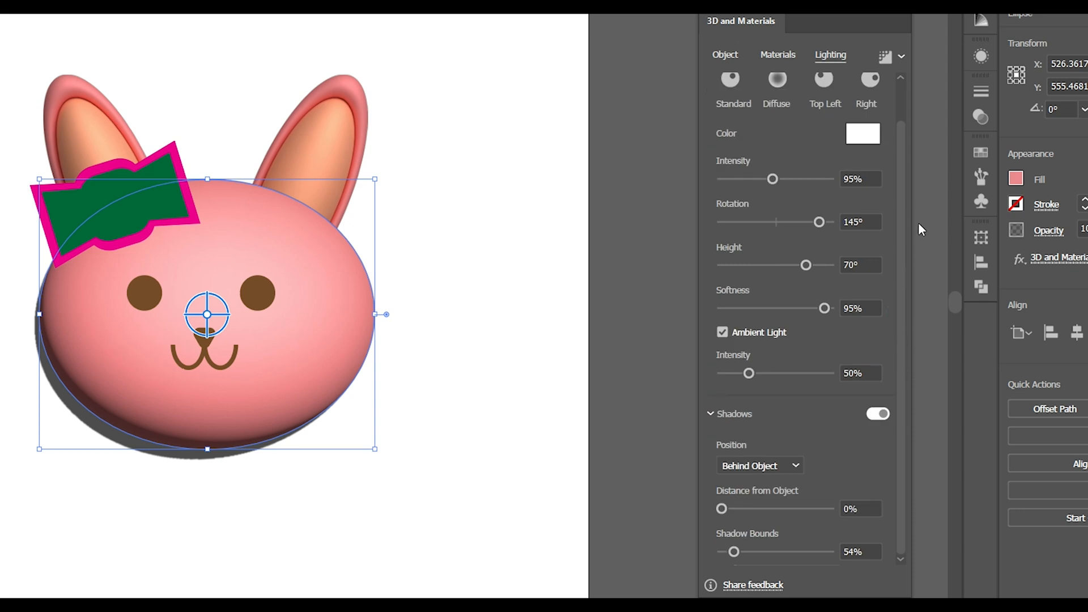
pyautogui.scroll(1, 901, 225)
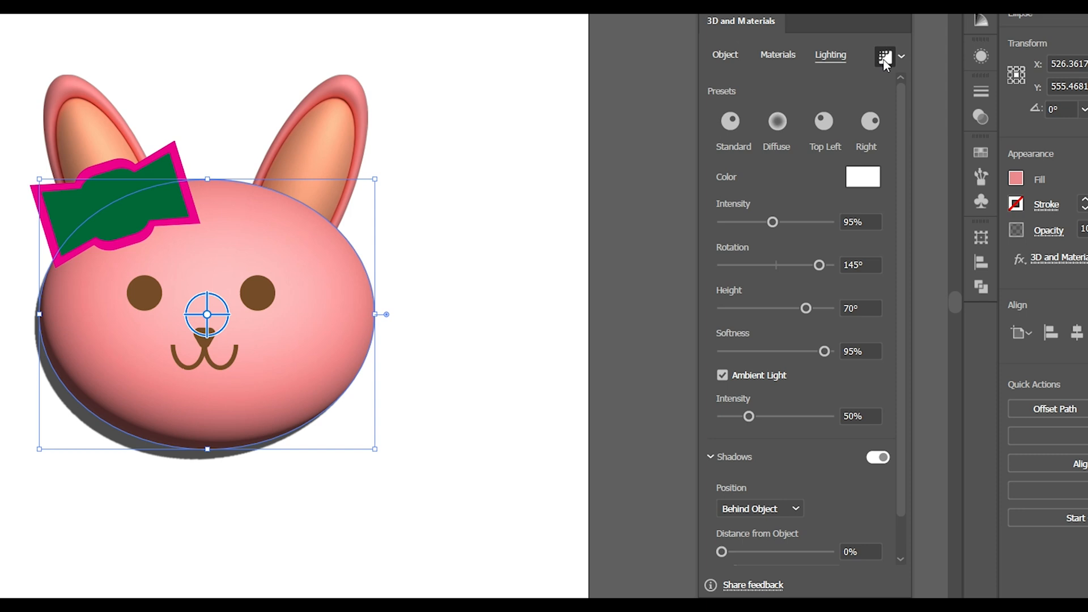
pyautogui.click(884, 59)
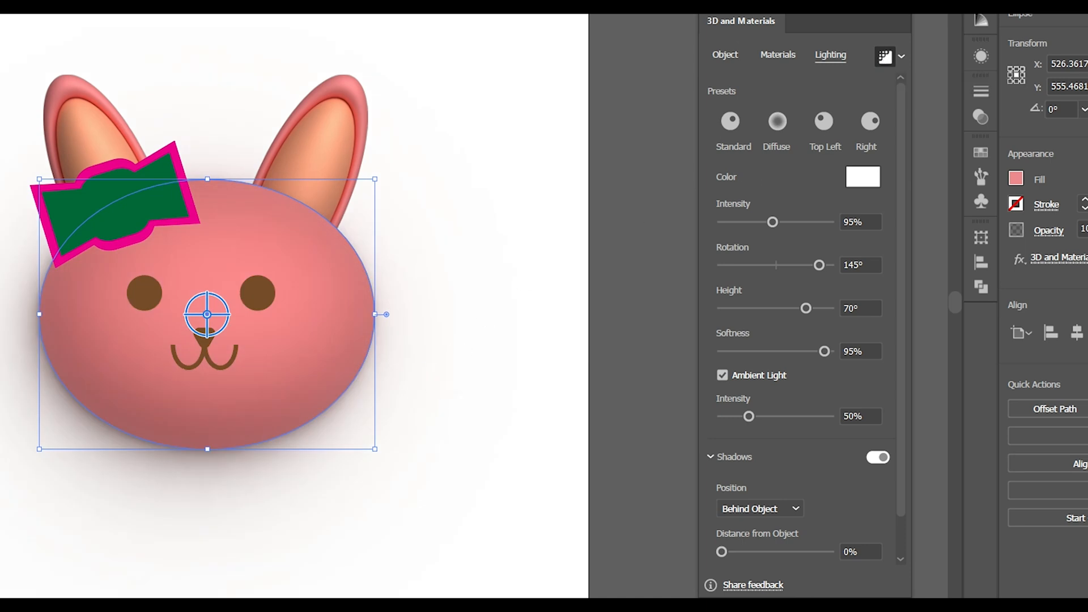
# Apply the 3D Inflate effect to the pair of brown eyes.
pyautogui.click(139, 294)
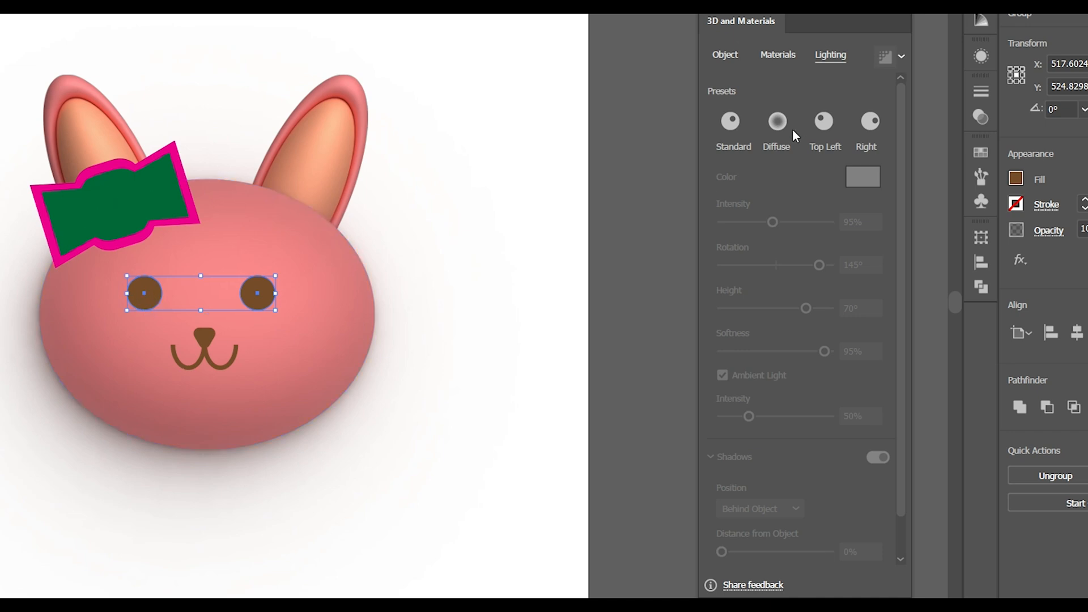
pyautogui.click(725, 54)
pyautogui.click(872, 123)
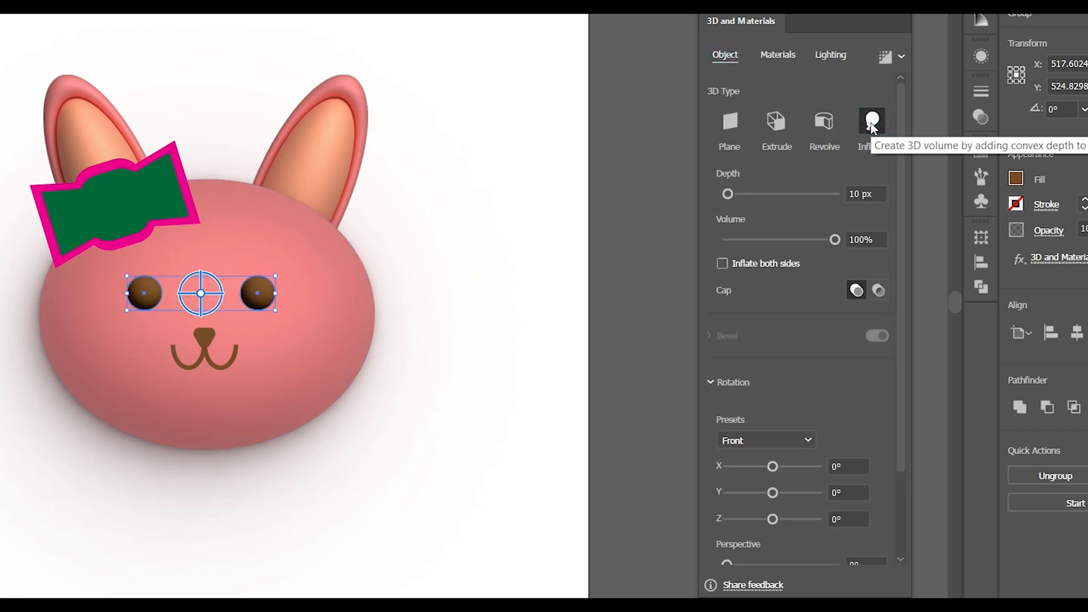
# Apply the 3D Inflate effect to the nose and mouth group, close the 3D settings and deselect everything.
pyautogui.click(204, 338)
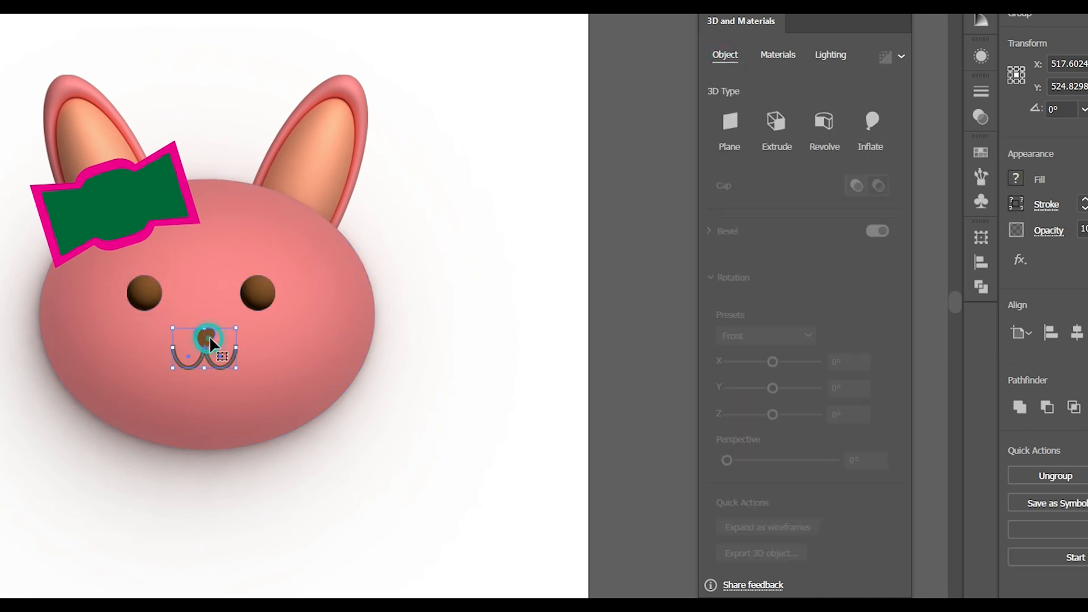
pyautogui.click(872, 121)
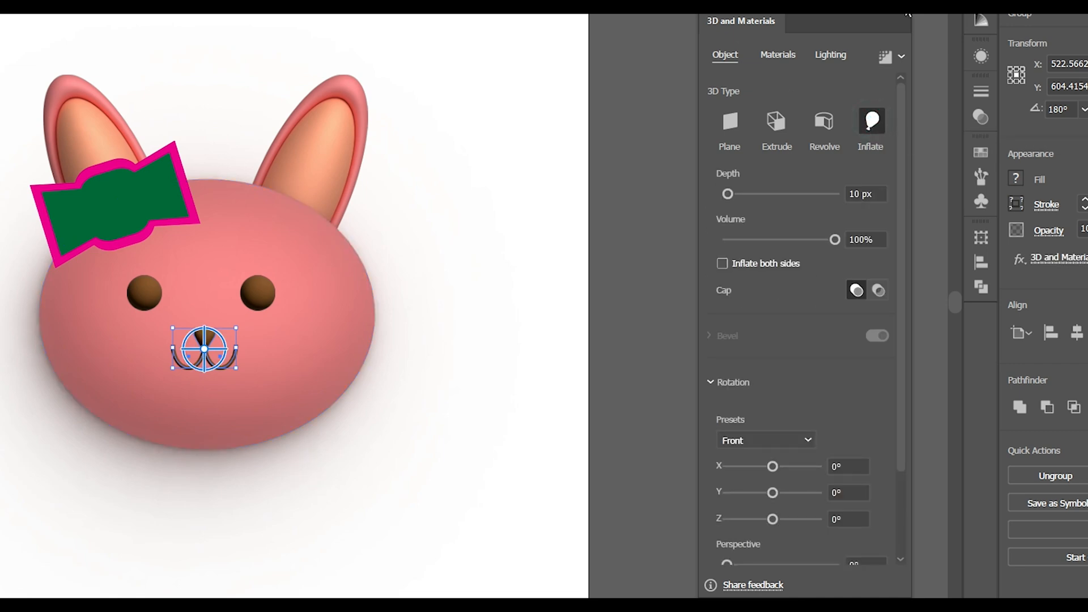
pyautogui.click(907, 13)
pyautogui.click(410, 439)
pyautogui.click(532, 483)
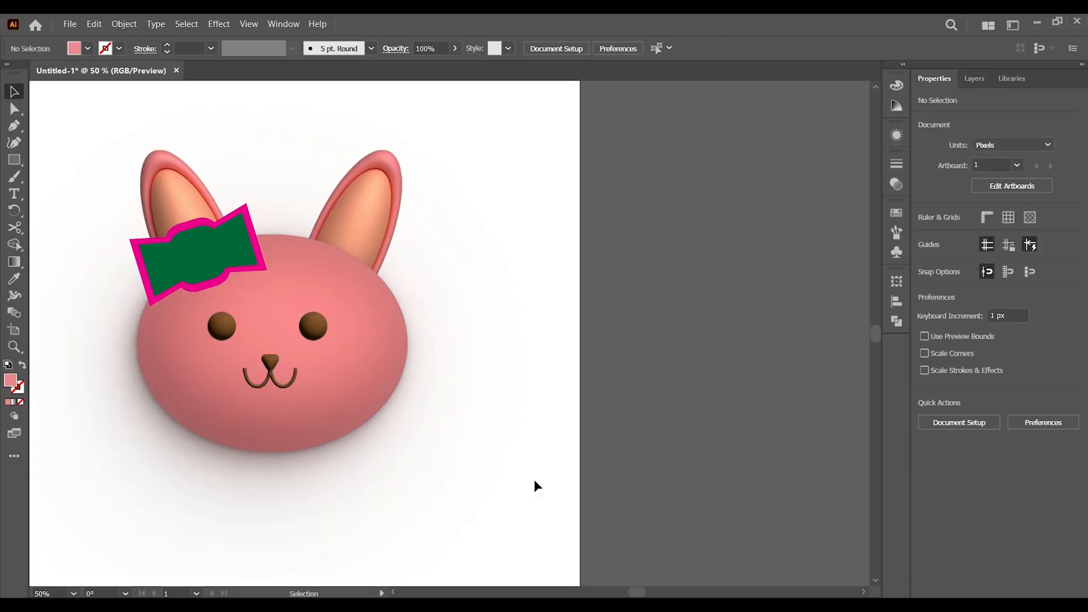
# Reopen the 3D and Materials settings for the bow group and apply the 3D Inflate effect to it.
pyautogui.hotkey('ctrl', '-')
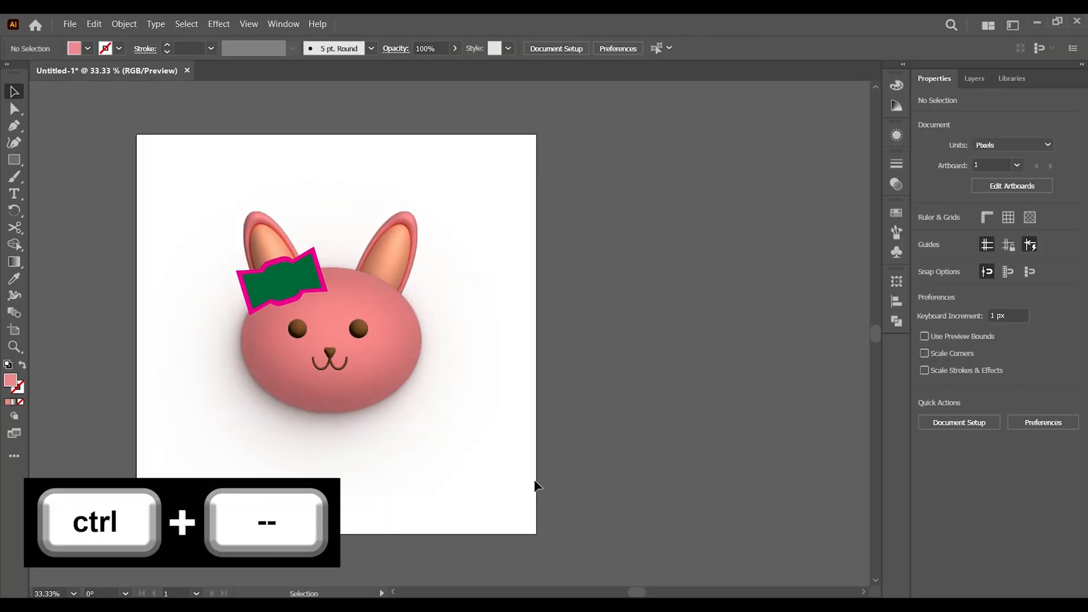
pyautogui.click(278, 271)
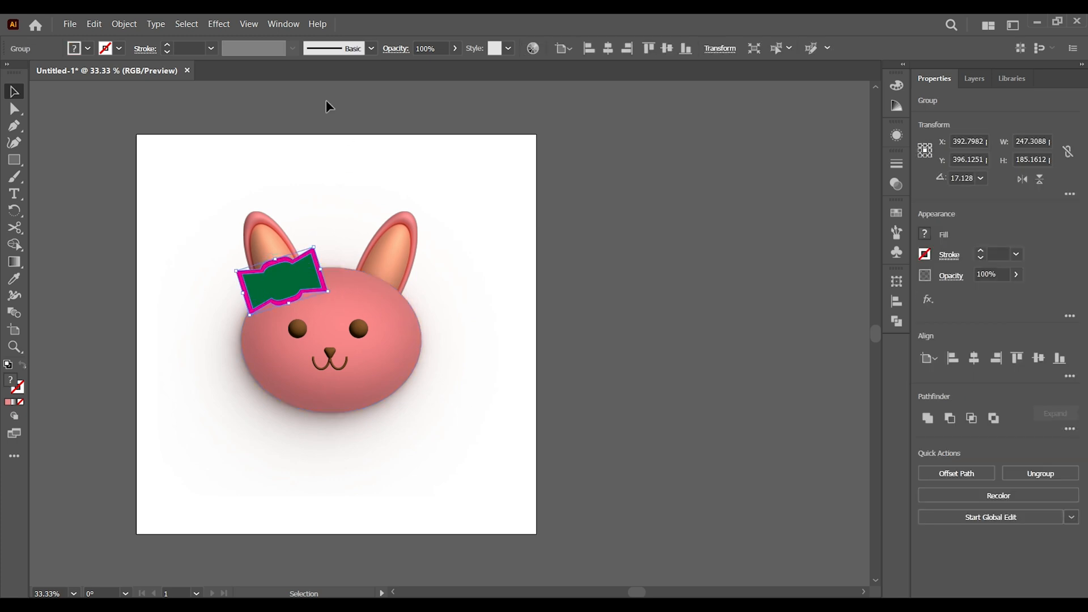
pyautogui.click(276, 25)
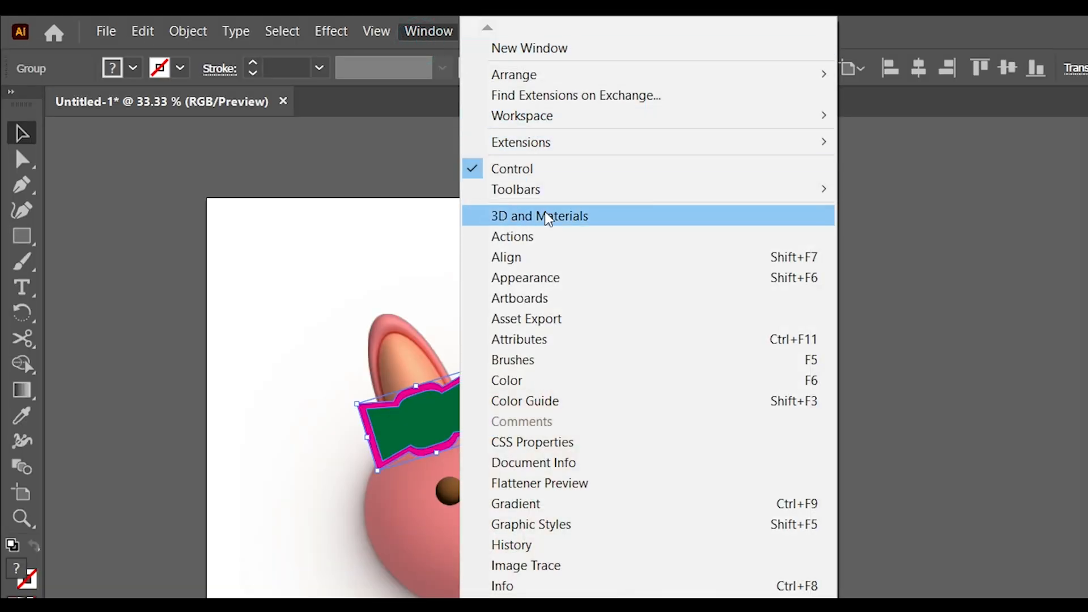
pyautogui.click(360, 146)
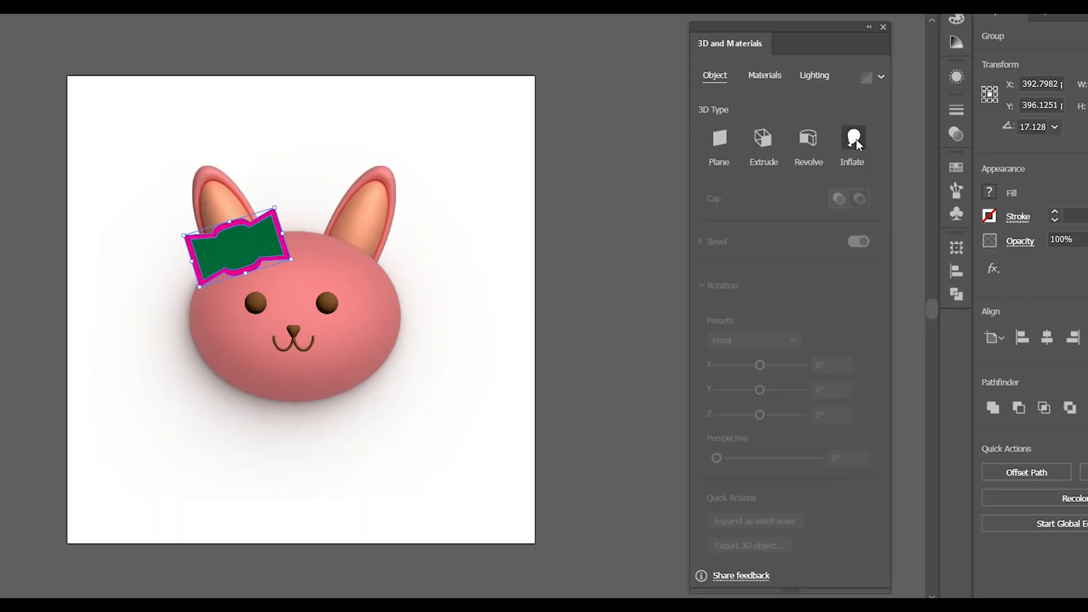
pyautogui.click(854, 139)
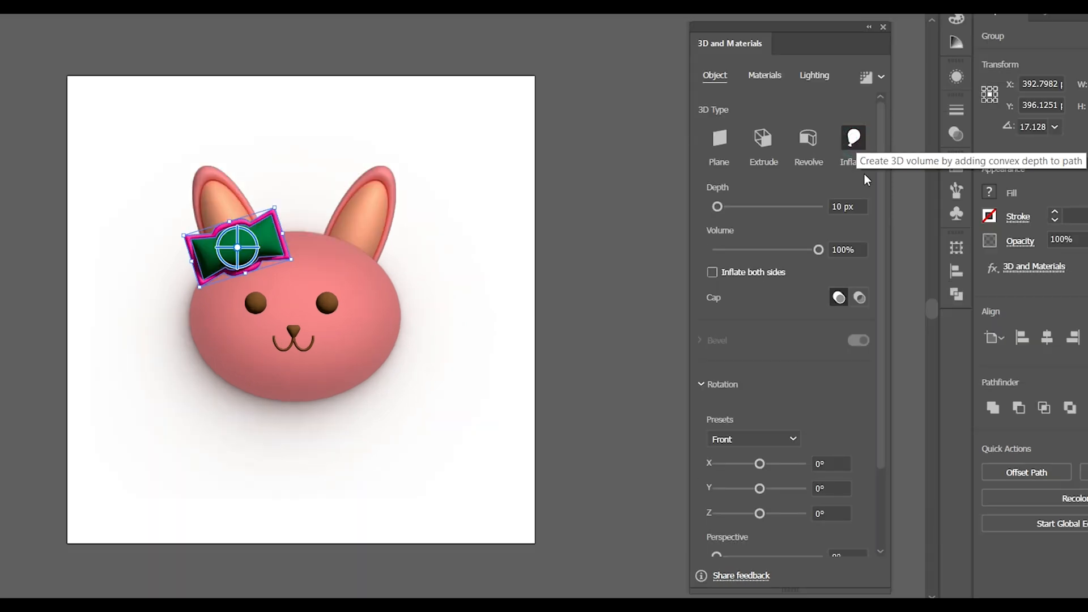
# Set the bow's default material to a roughness of 0.8 and a metallic value of 0.6.
pyautogui.click(766, 75)
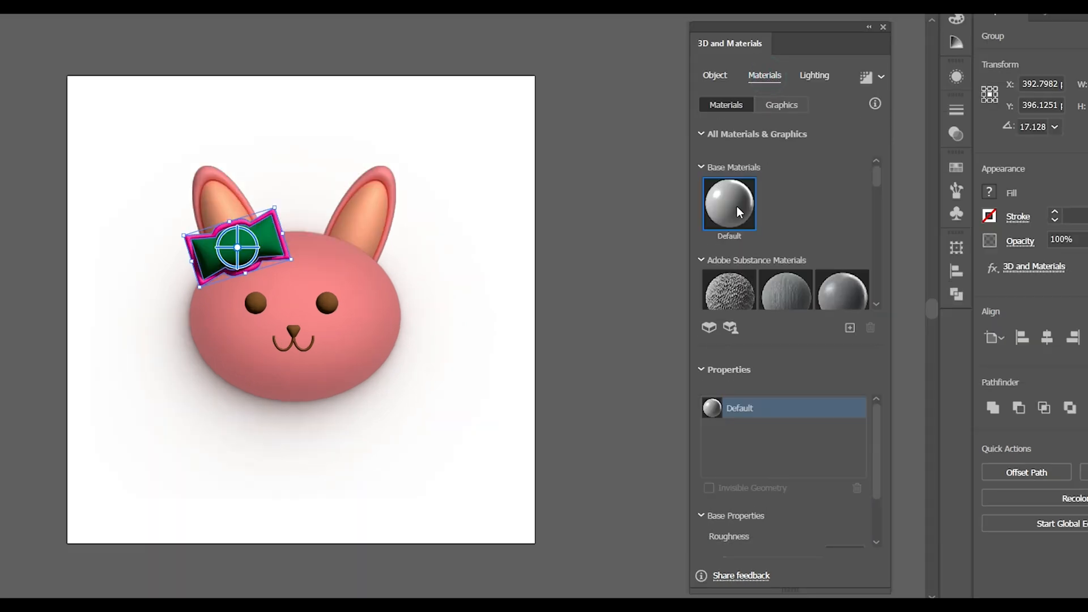
pyautogui.scroll(-2, 876, 444)
pyautogui.click(844, 490)
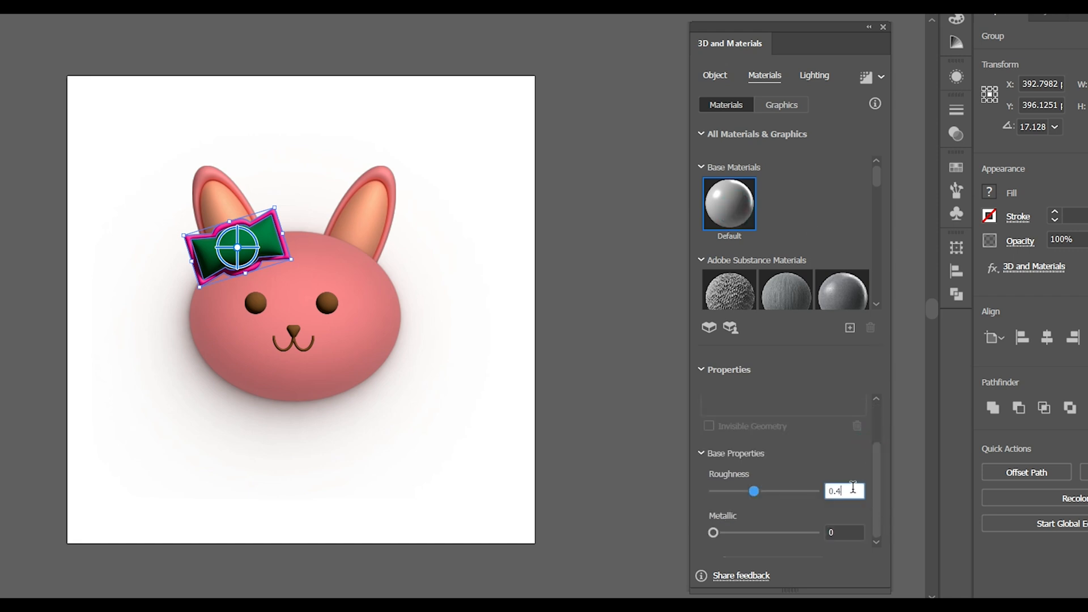
pyautogui.write('0.8')
pyautogui.click(849, 528)
pyautogui.write('0.6')
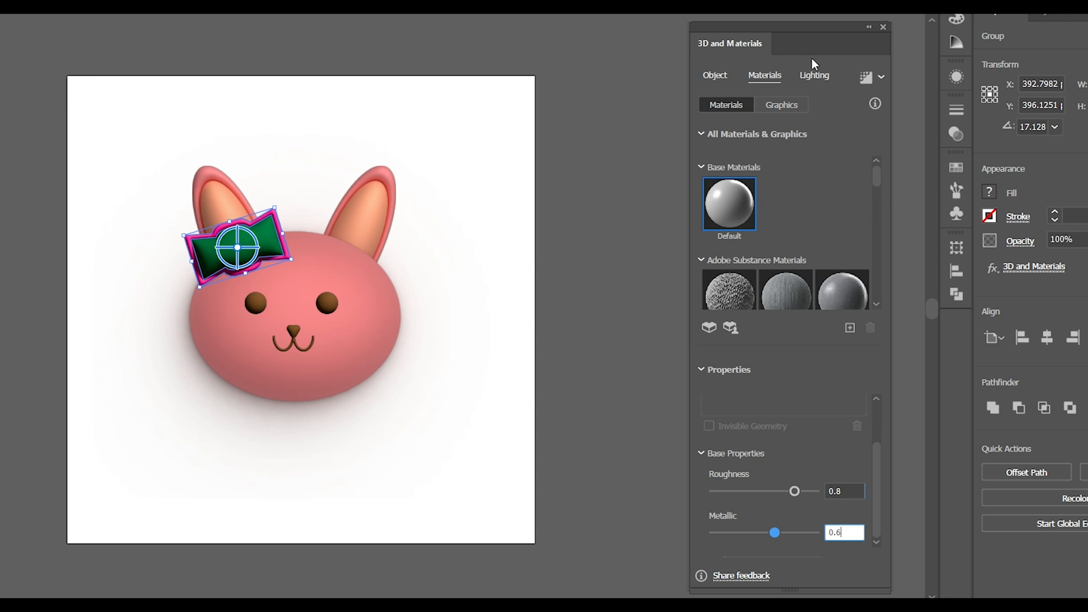
# Set the bow's light intensity to 183% and softness to 76%, and render it with ray tracing.
pyautogui.click(815, 70)
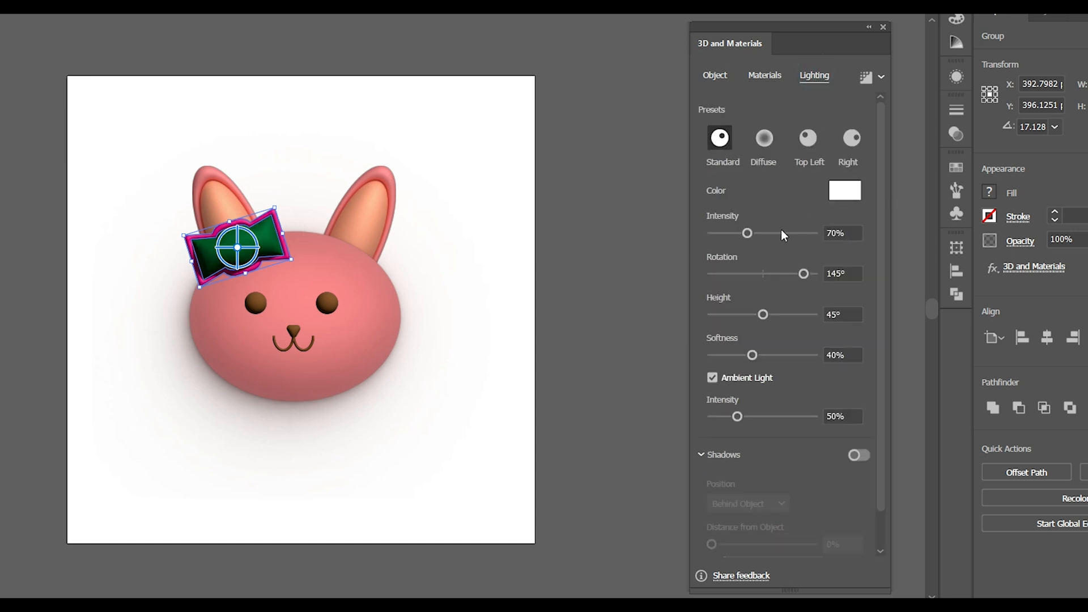
pyautogui.moveTo(749, 232); pyautogui.dragTo(808, 233)
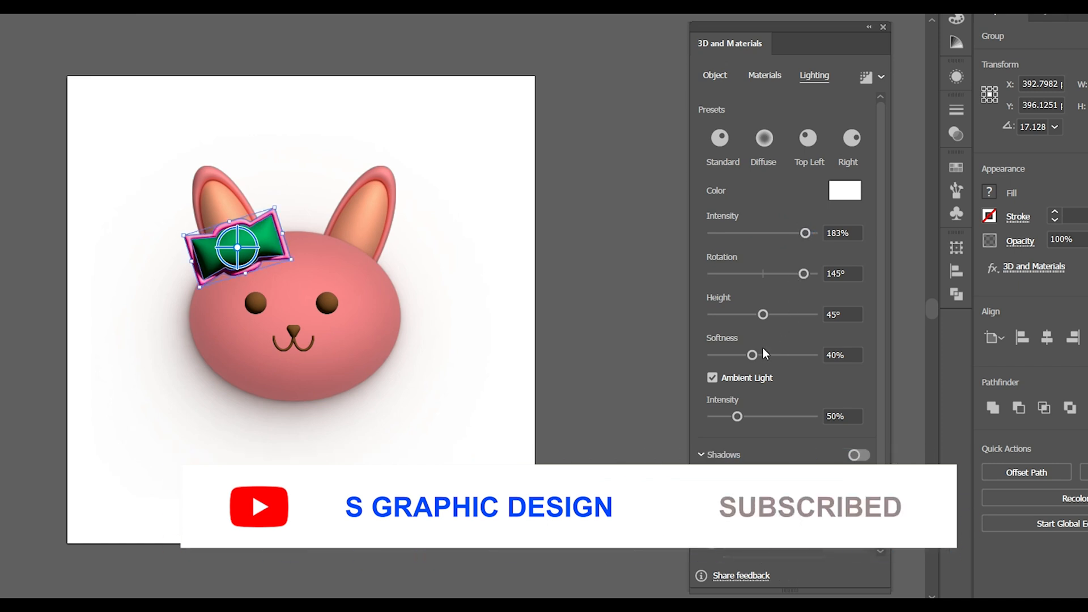
pyautogui.moveTo(753, 356); pyautogui.dragTo(792, 361)
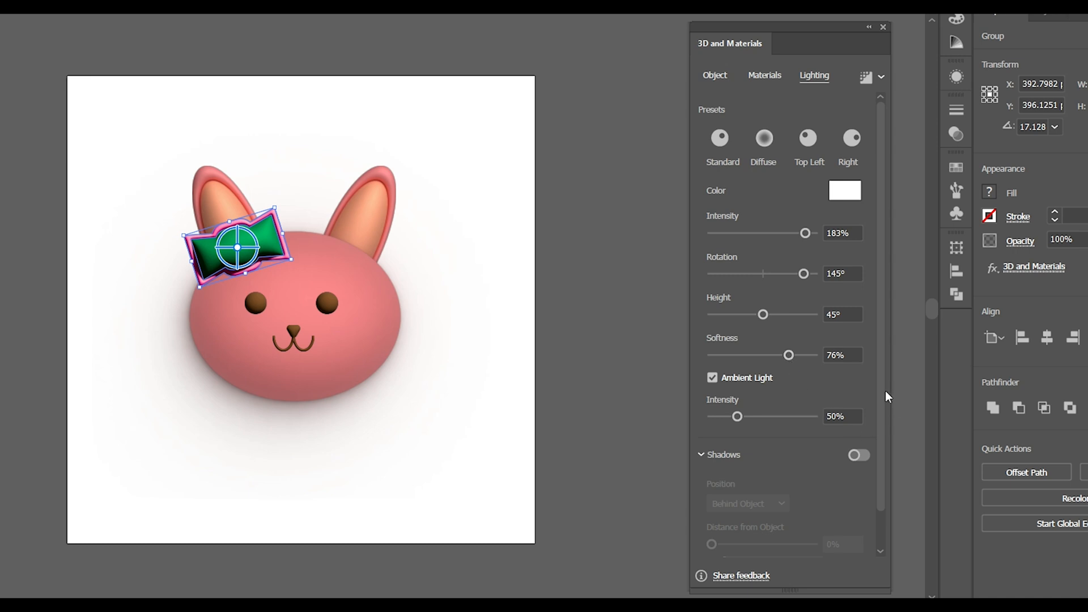
pyautogui.moveTo(882, 396); pyautogui.dragTo(886, 170)
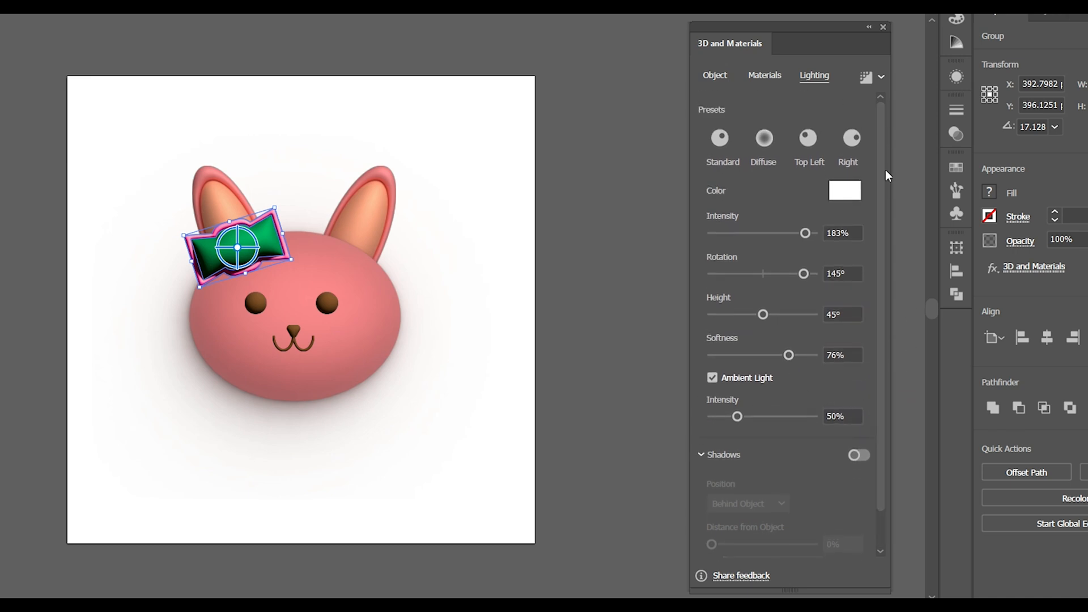
pyautogui.click(865, 81)
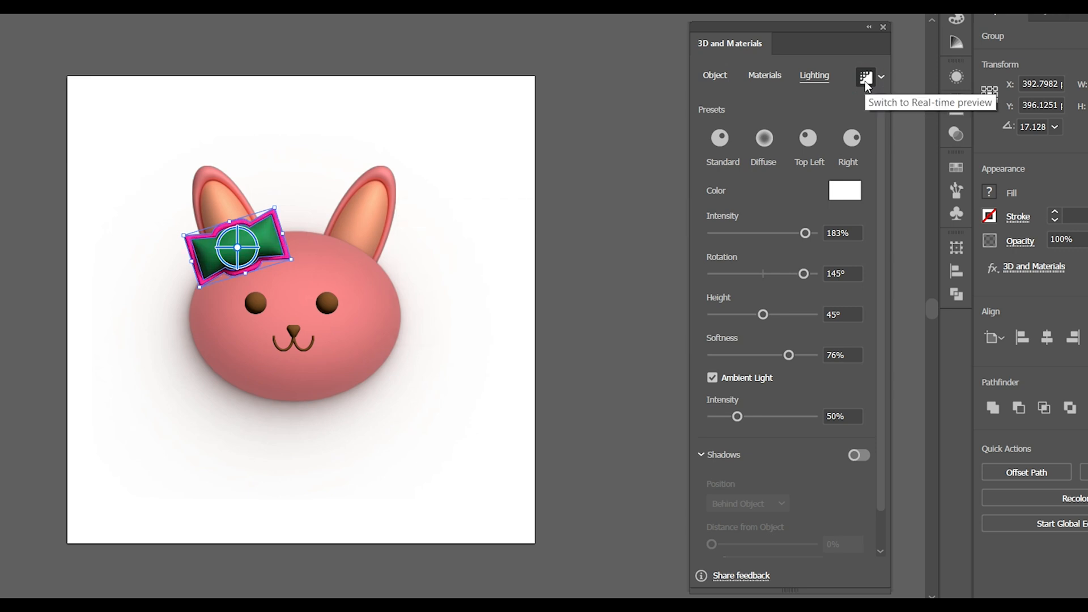
# Deselect all artwork and close the 3D and Materials settings to view the finished rabbit head.
pyautogui.click(438, 332)
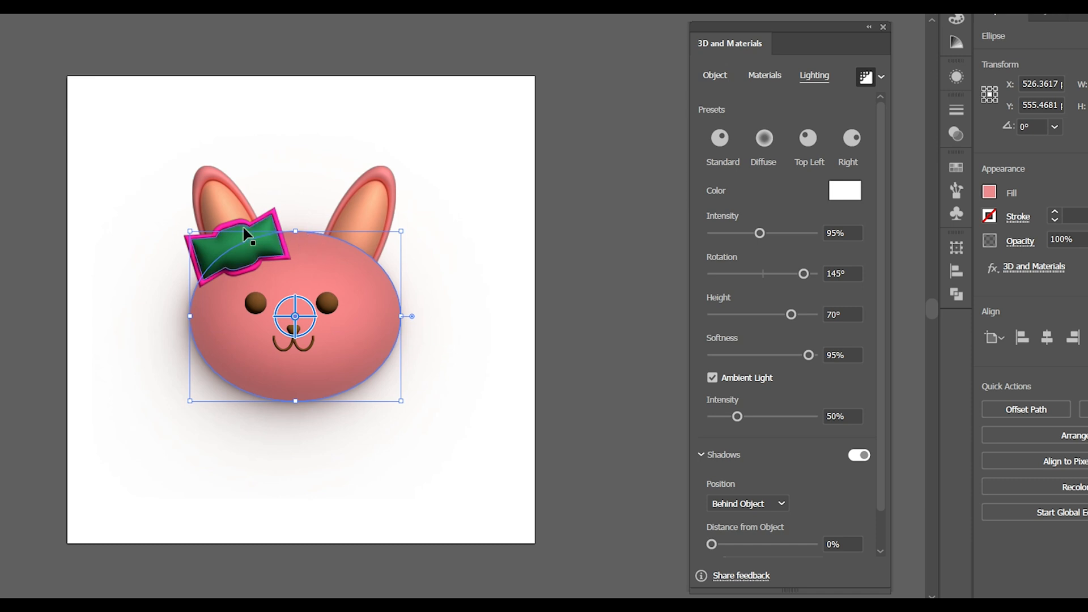
pyautogui.click(281, 236)
pyautogui.click(357, 127)
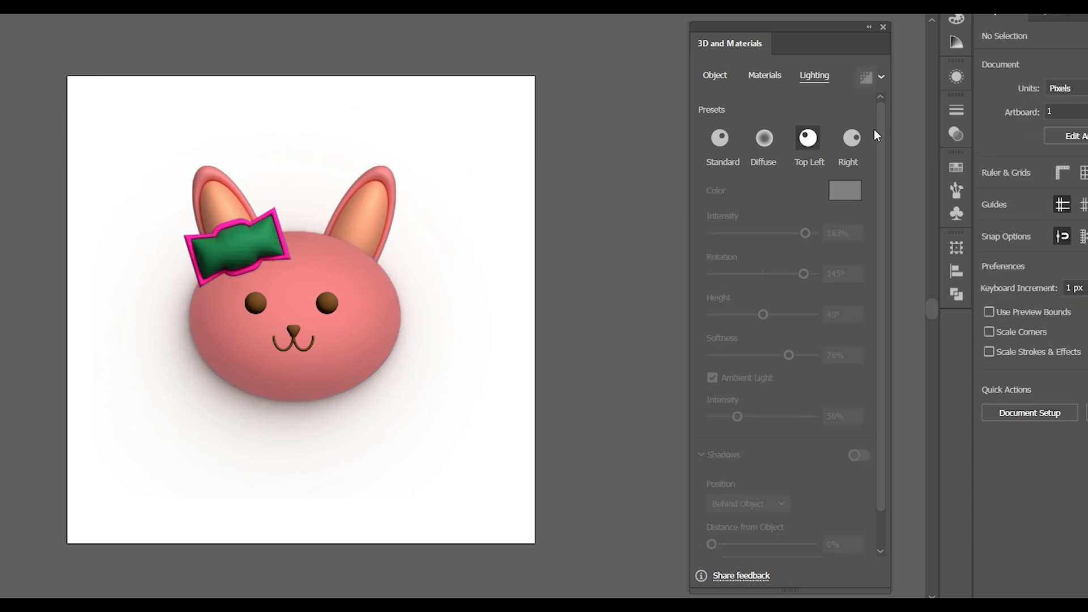
pyautogui.click(883, 27)
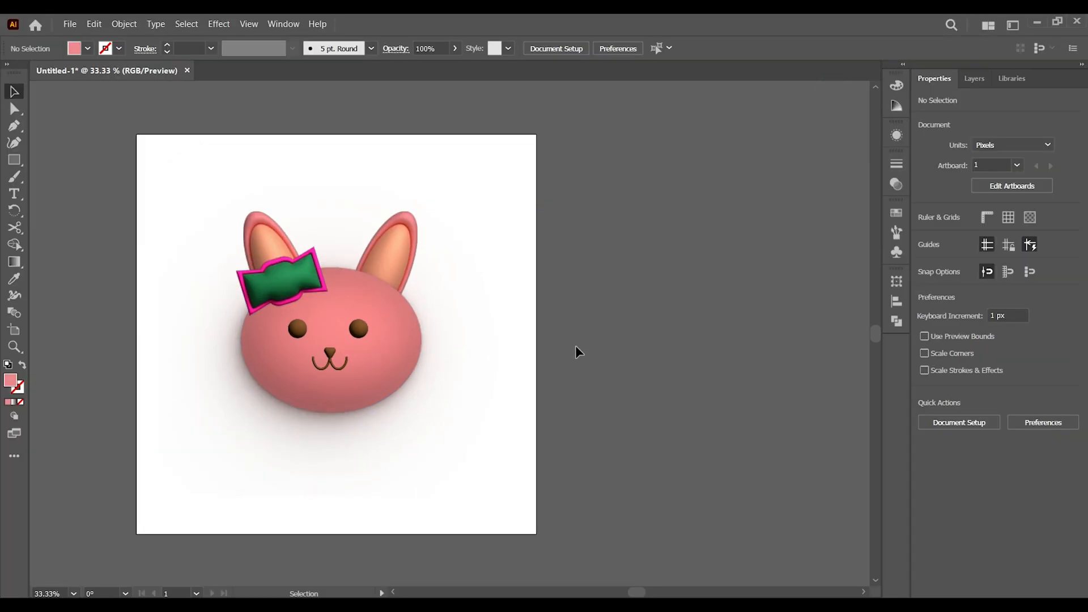
pyautogui.press('a')
pyautogui.scroll(2, 576, 357)
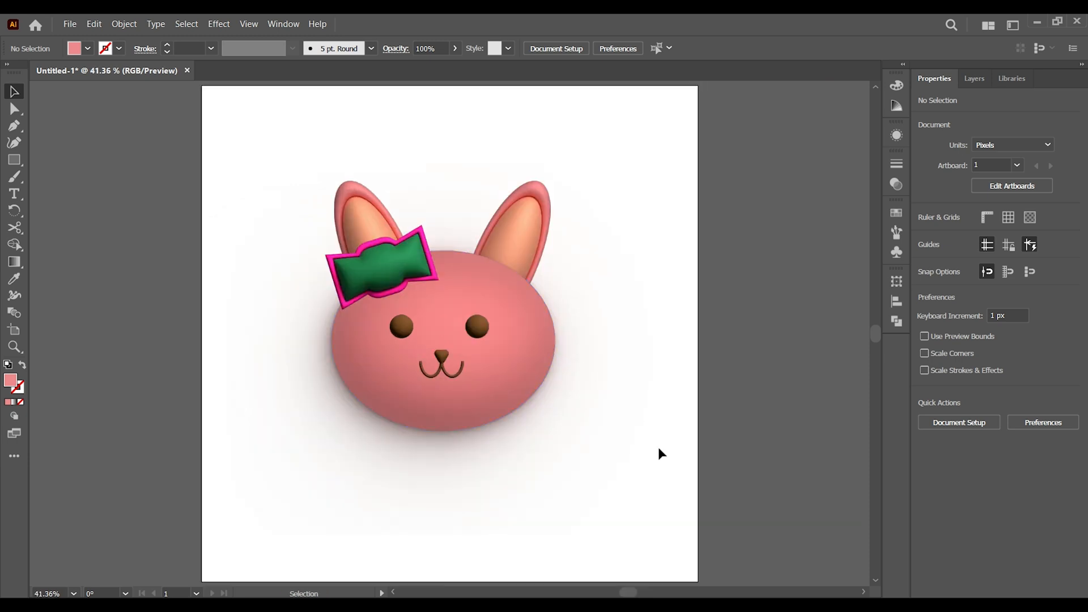